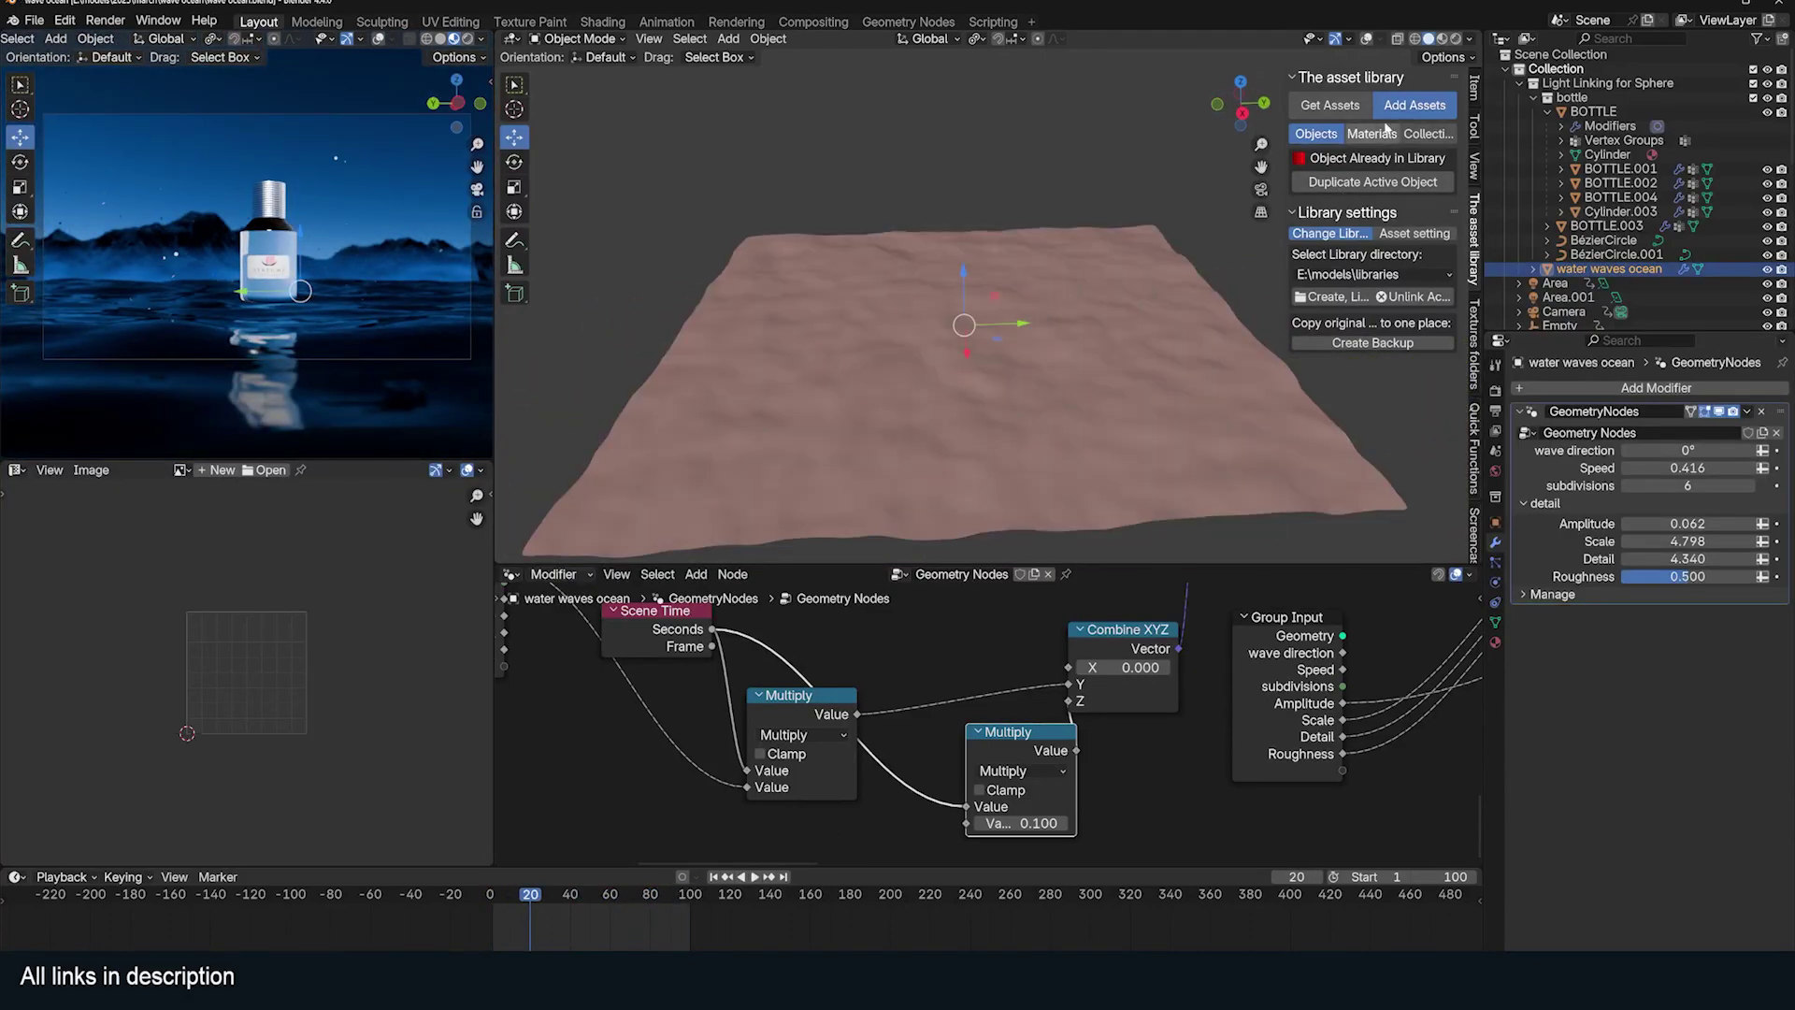
# Switch the asset library to Get Assets mode and mark the water waves ocean object as an asset
pyautogui.click(1316, 101)
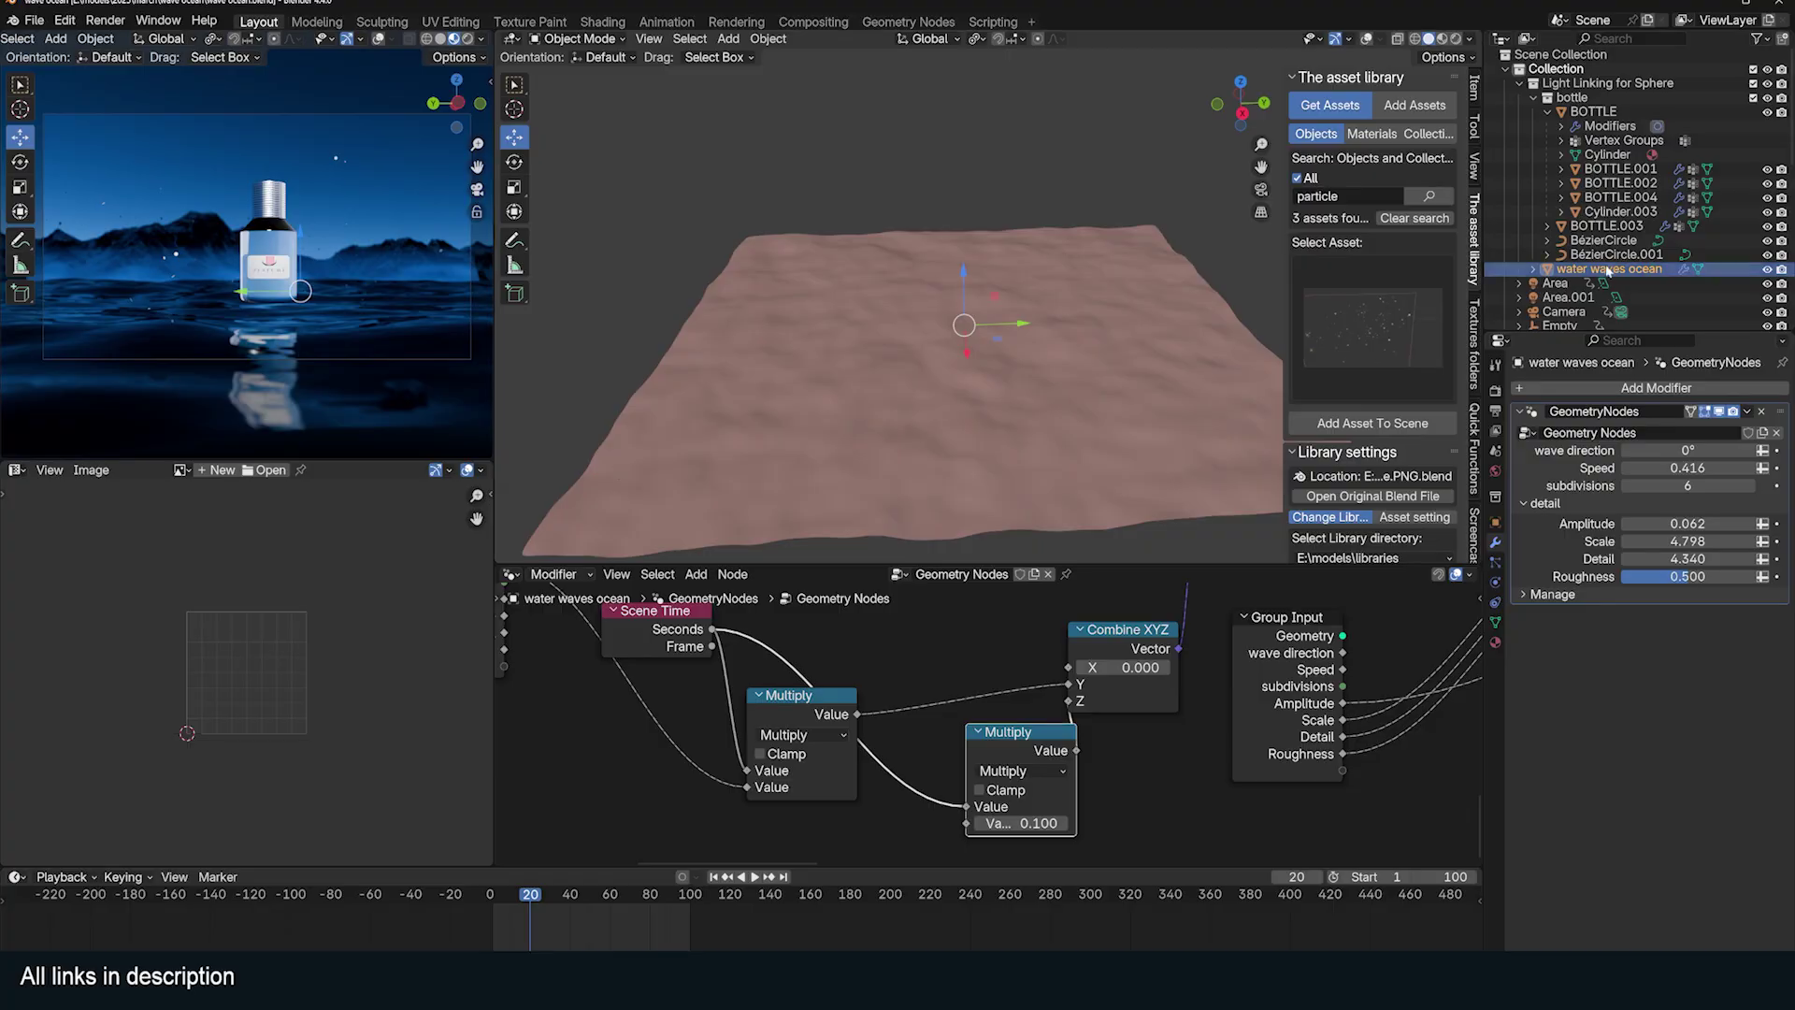
pyautogui.rightClick(1608, 270)
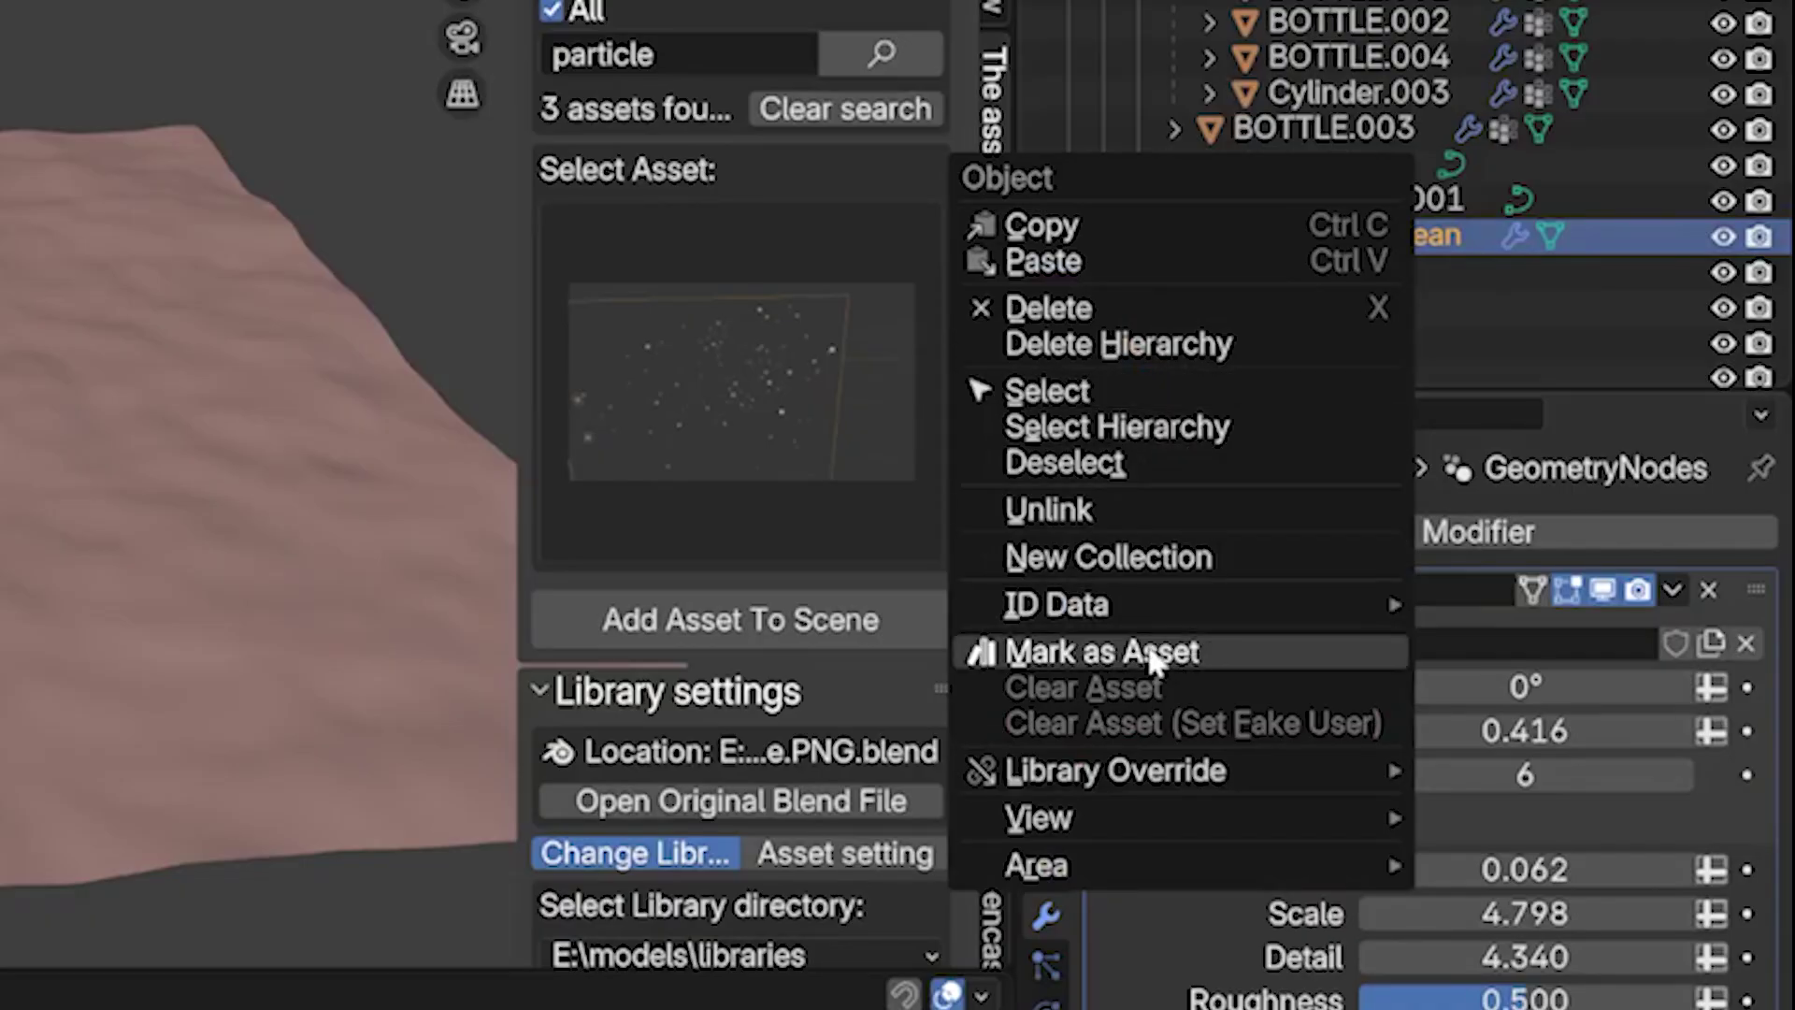
pyautogui.click(1155, 652)
# Start a new file from the General template
pyautogui.hotkey('ctrl', 'n')
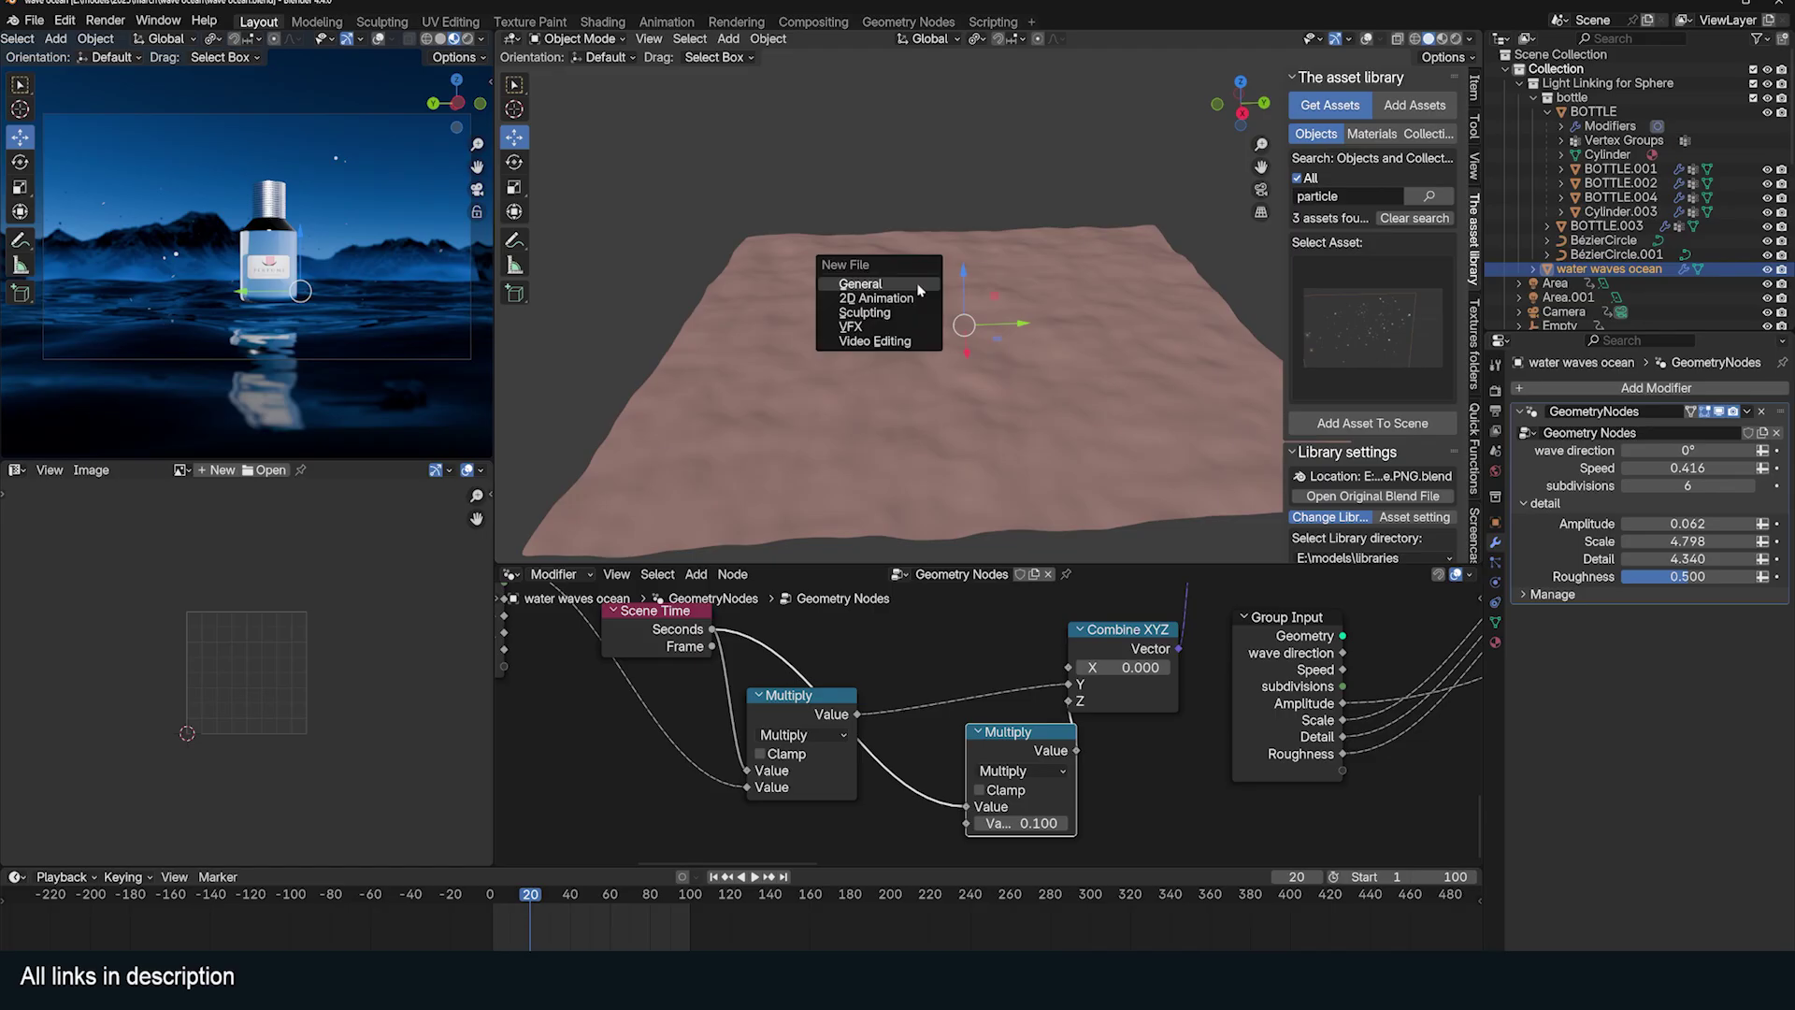
pyautogui.click(861, 289)
pyautogui.click(916, 517)
# Search the asset library for "water" across all categories and pick one of the matching assets
pyautogui.click(1475, 201)
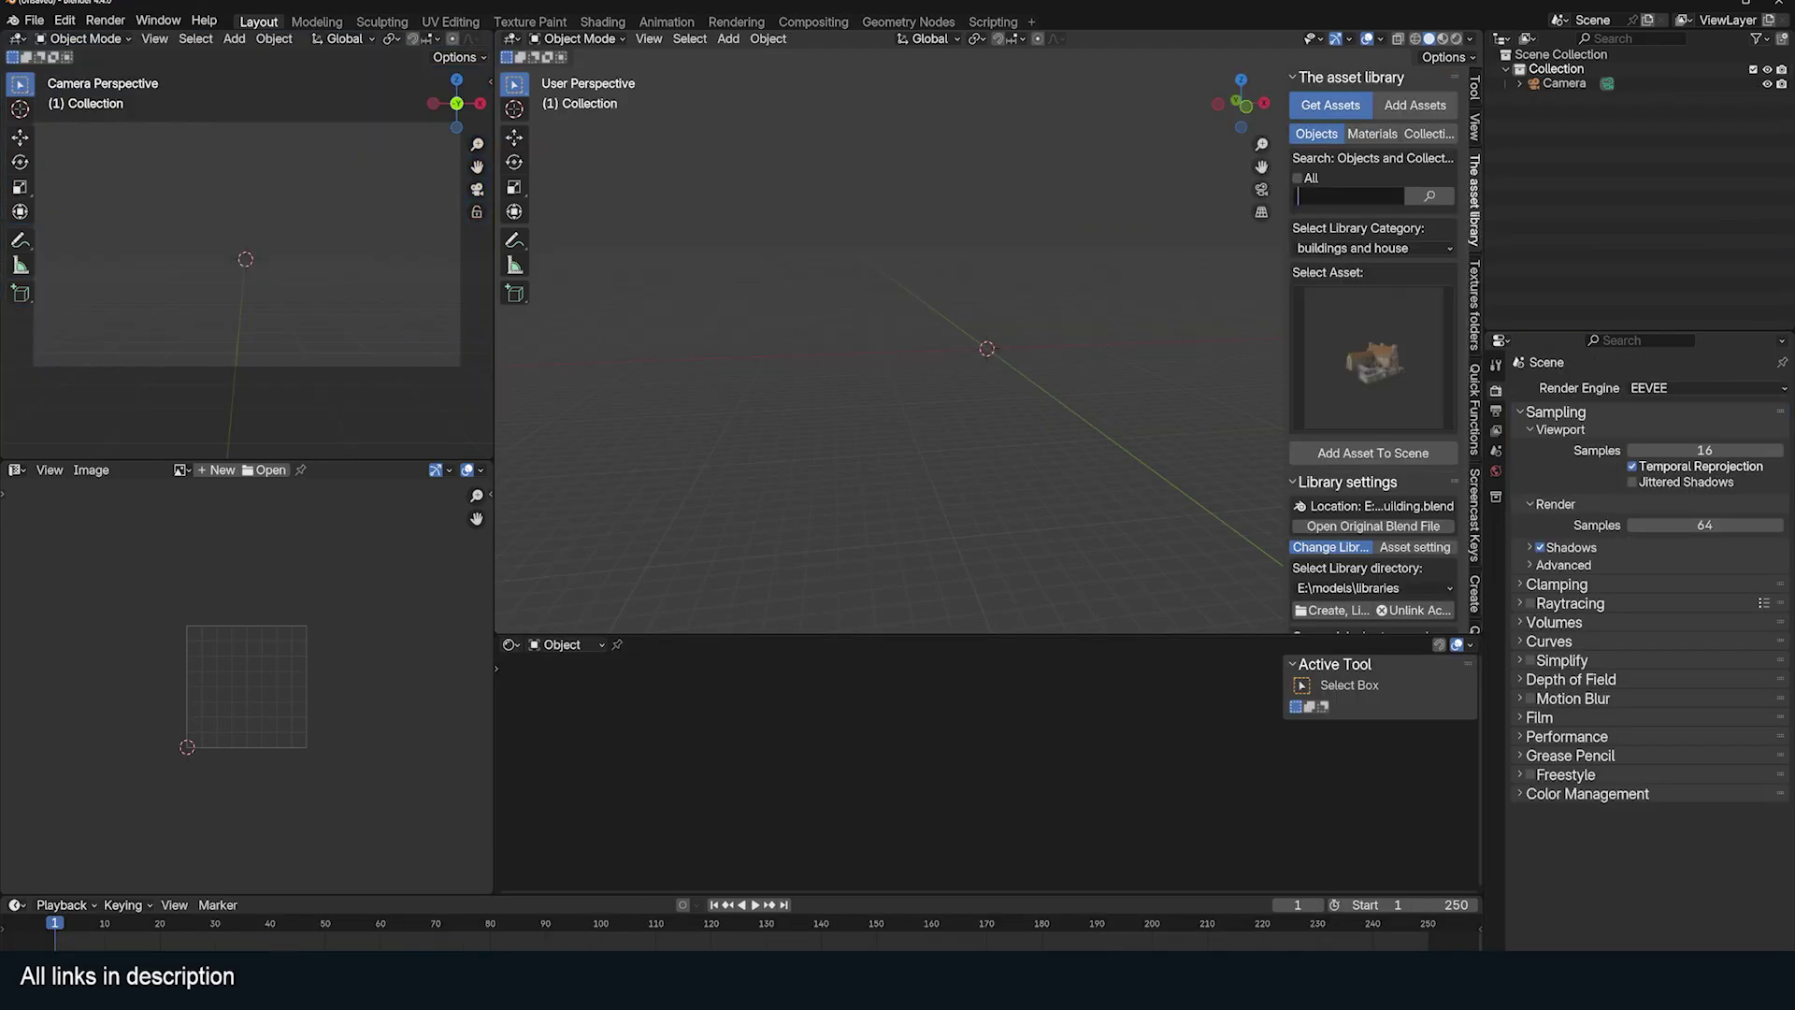
pyautogui.press('Return')
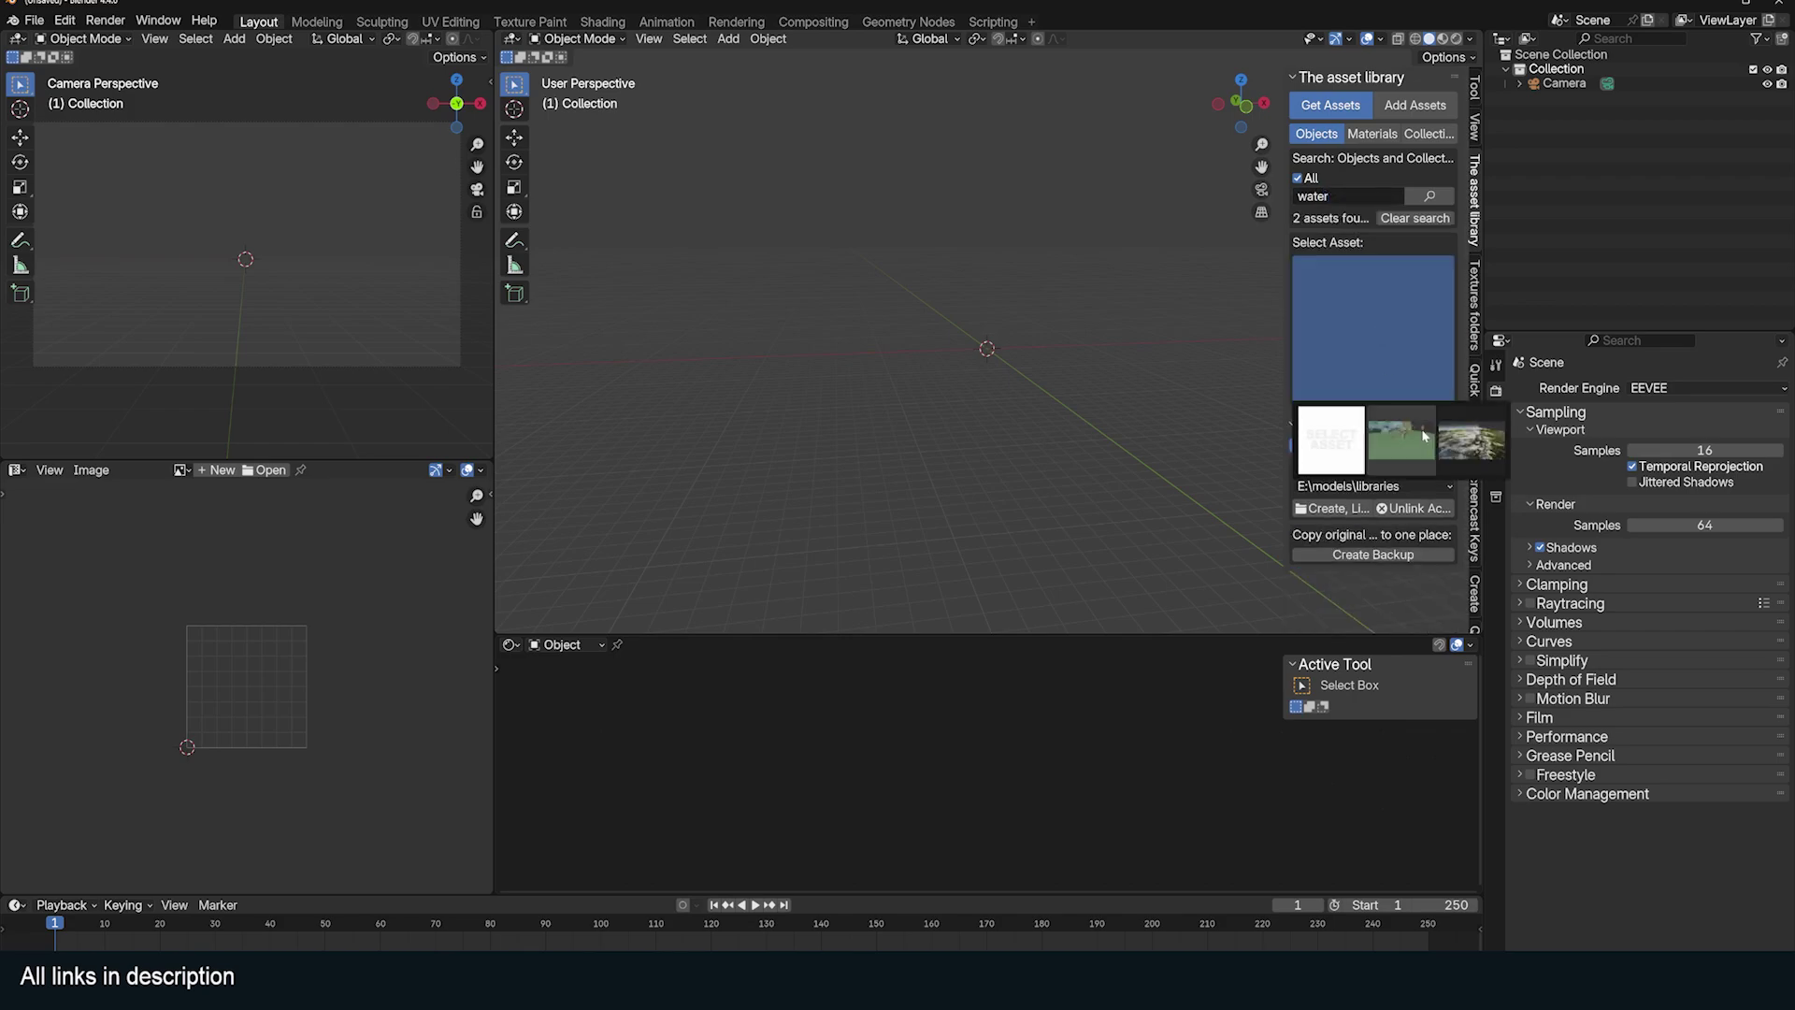
pyautogui.click(1423, 435)
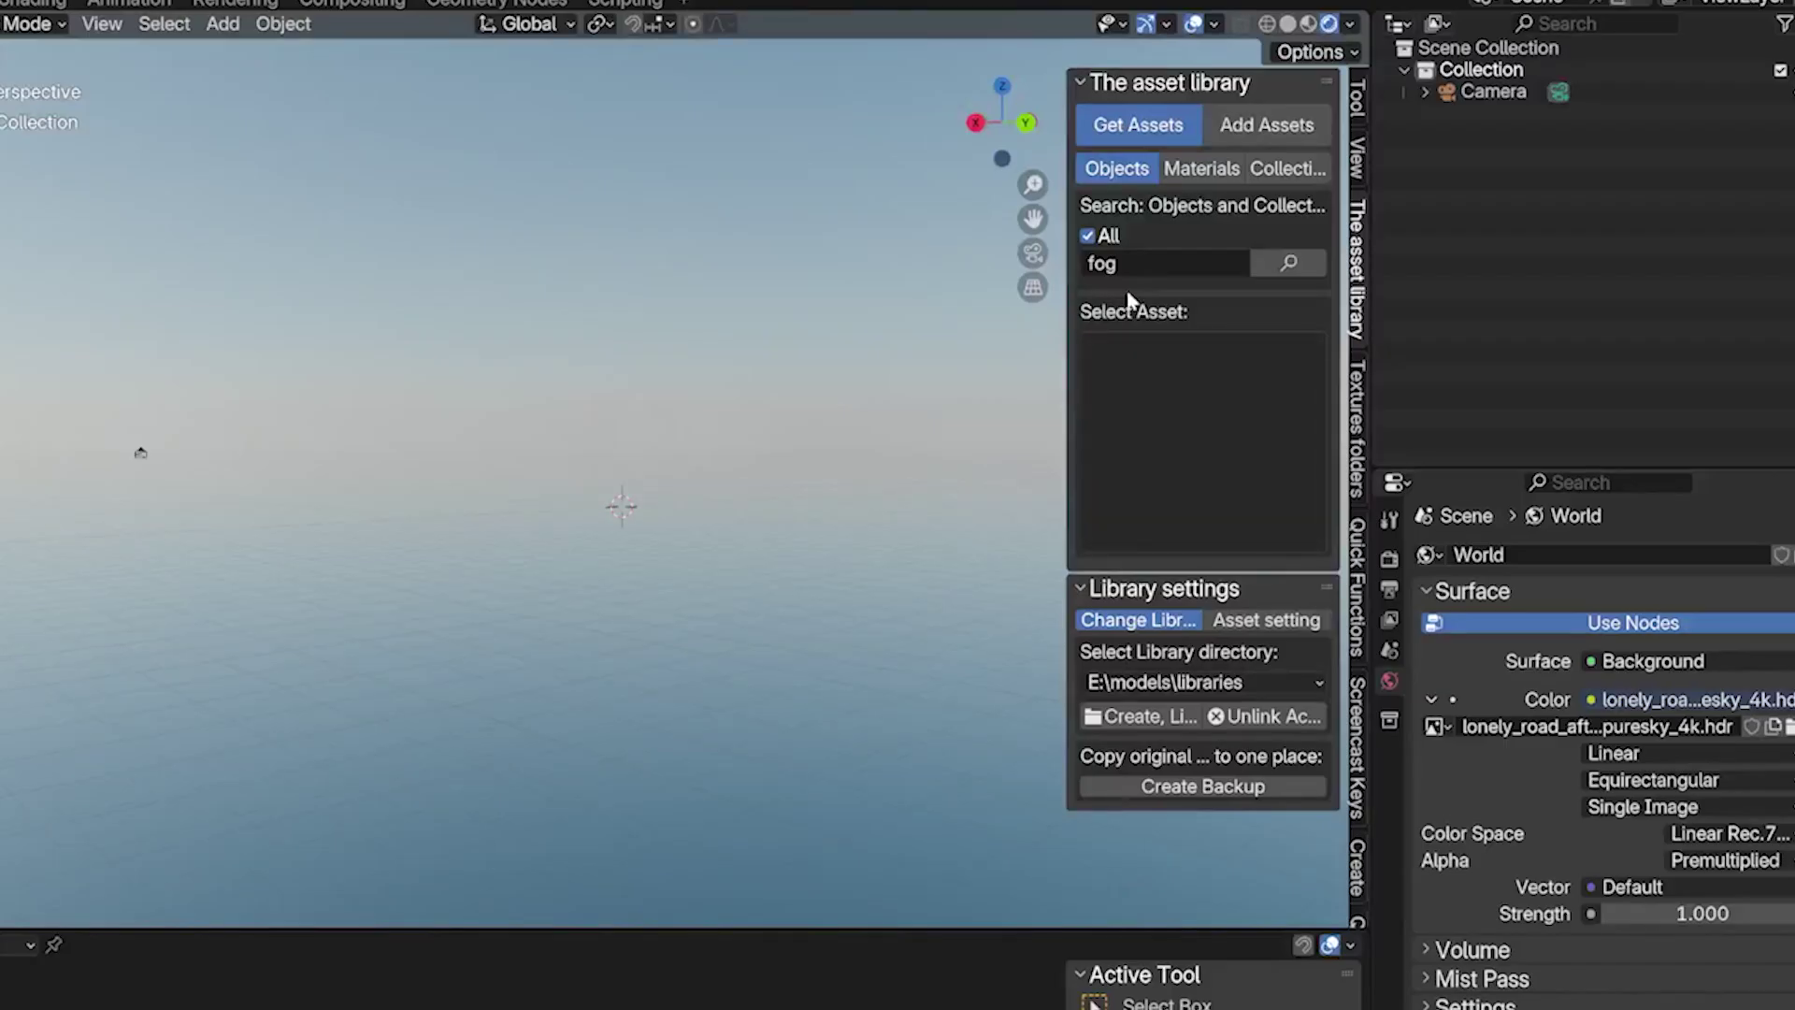
# Replace the "fog" search with "water" and add the water waves ocean asset to the sky scene
pyautogui.click(1133, 263)
pyautogui.press('Return')
pyautogui.click(1253, 403)
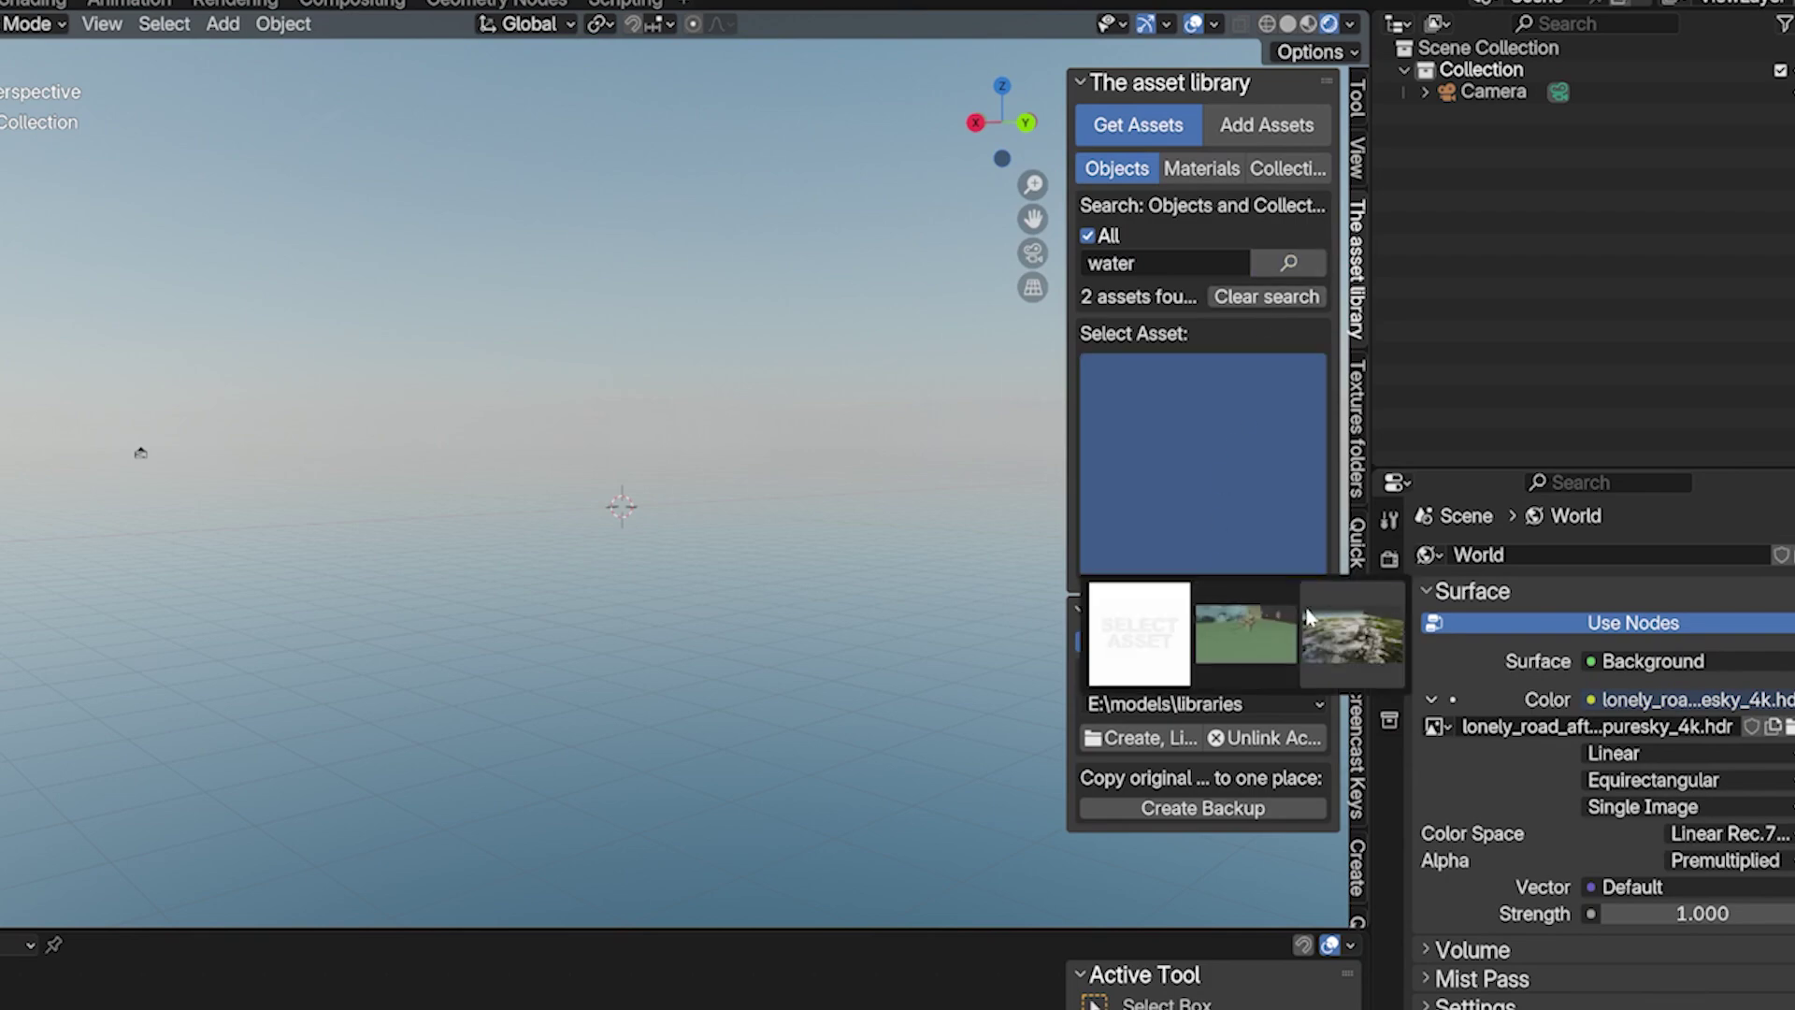
pyautogui.click(1353, 635)
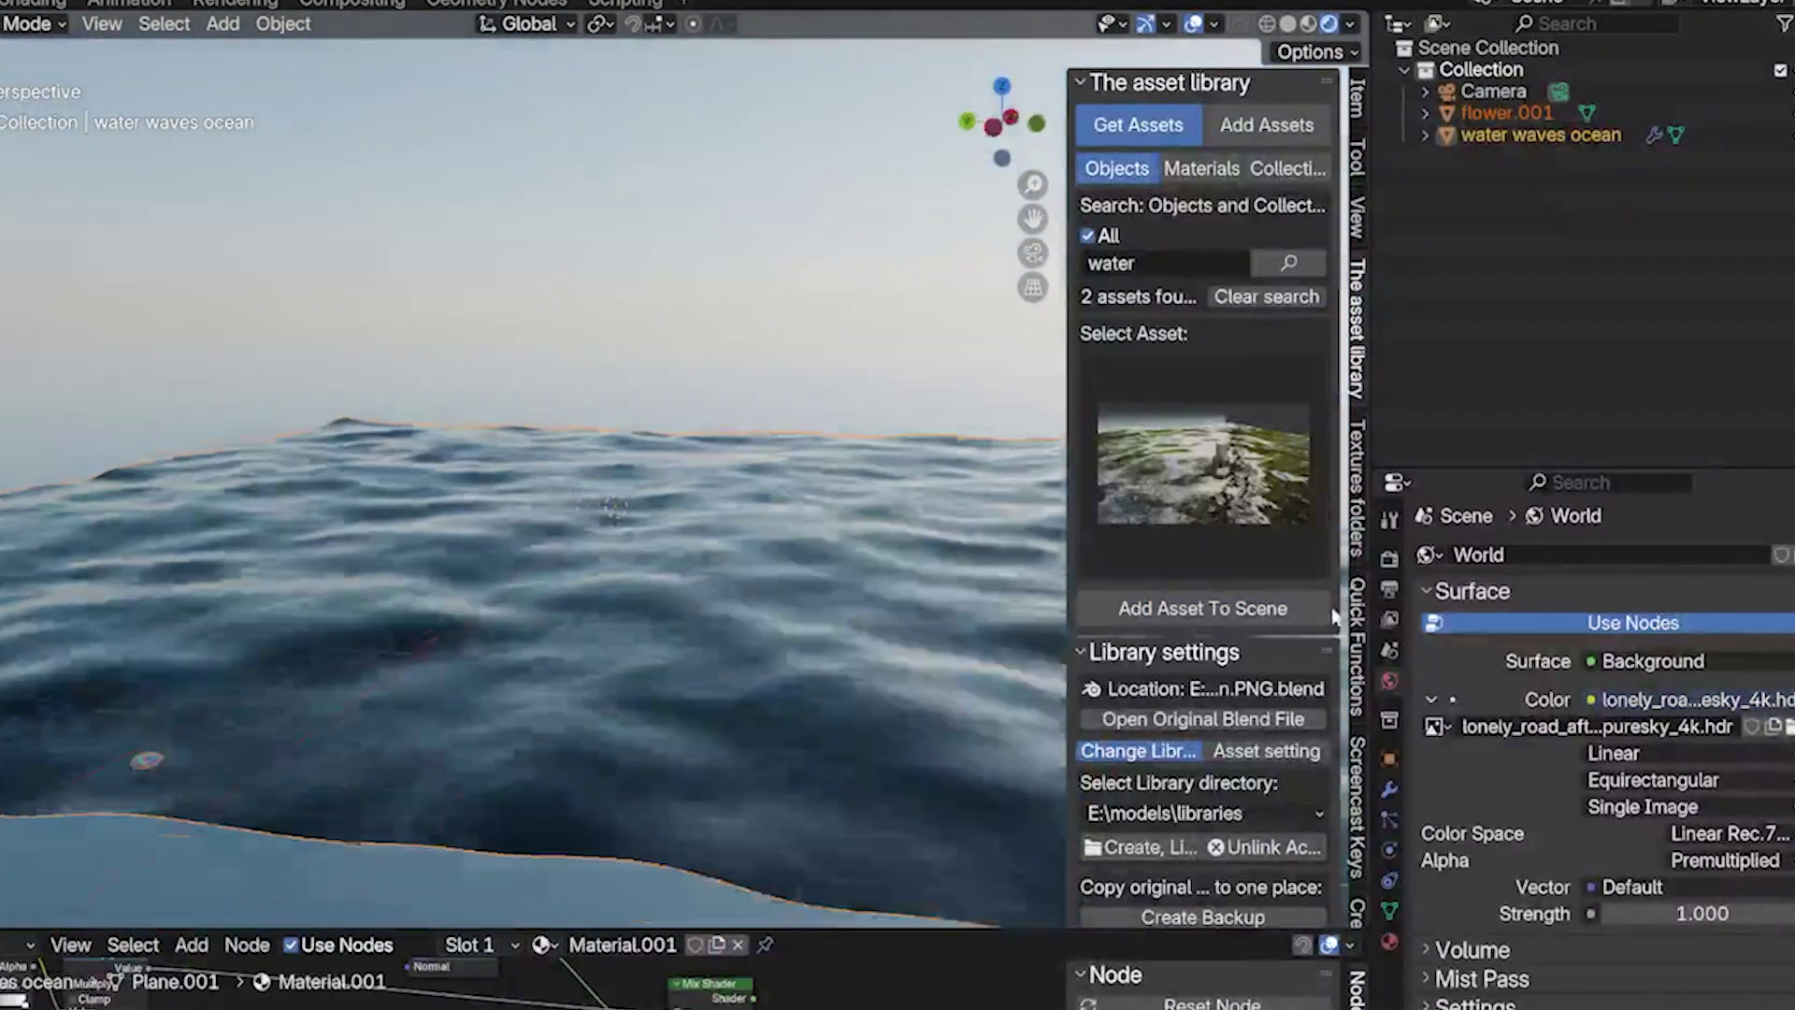
# Set the Speed of the water waves ocean's Geometry Nodes modifier to 1
pyautogui.moveTo(849, 597); pyautogui.dragTo(1015, 614, button='middle')
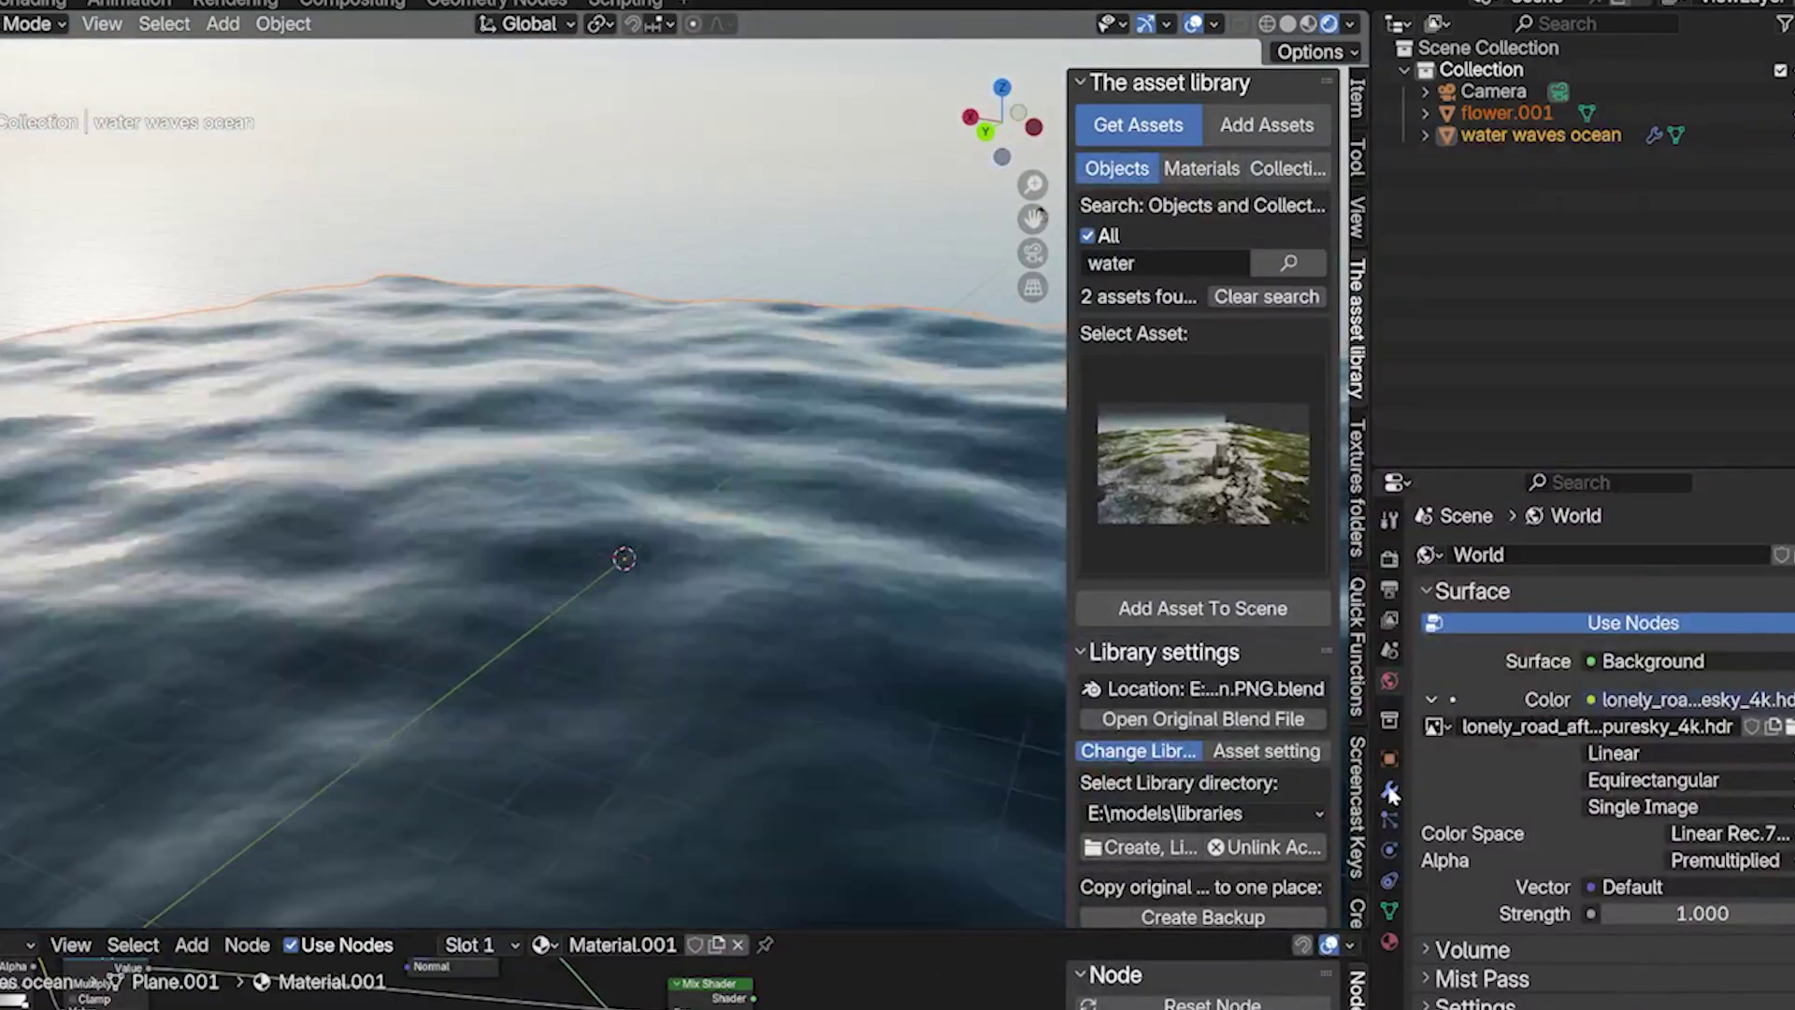
pyautogui.click(1389, 788)
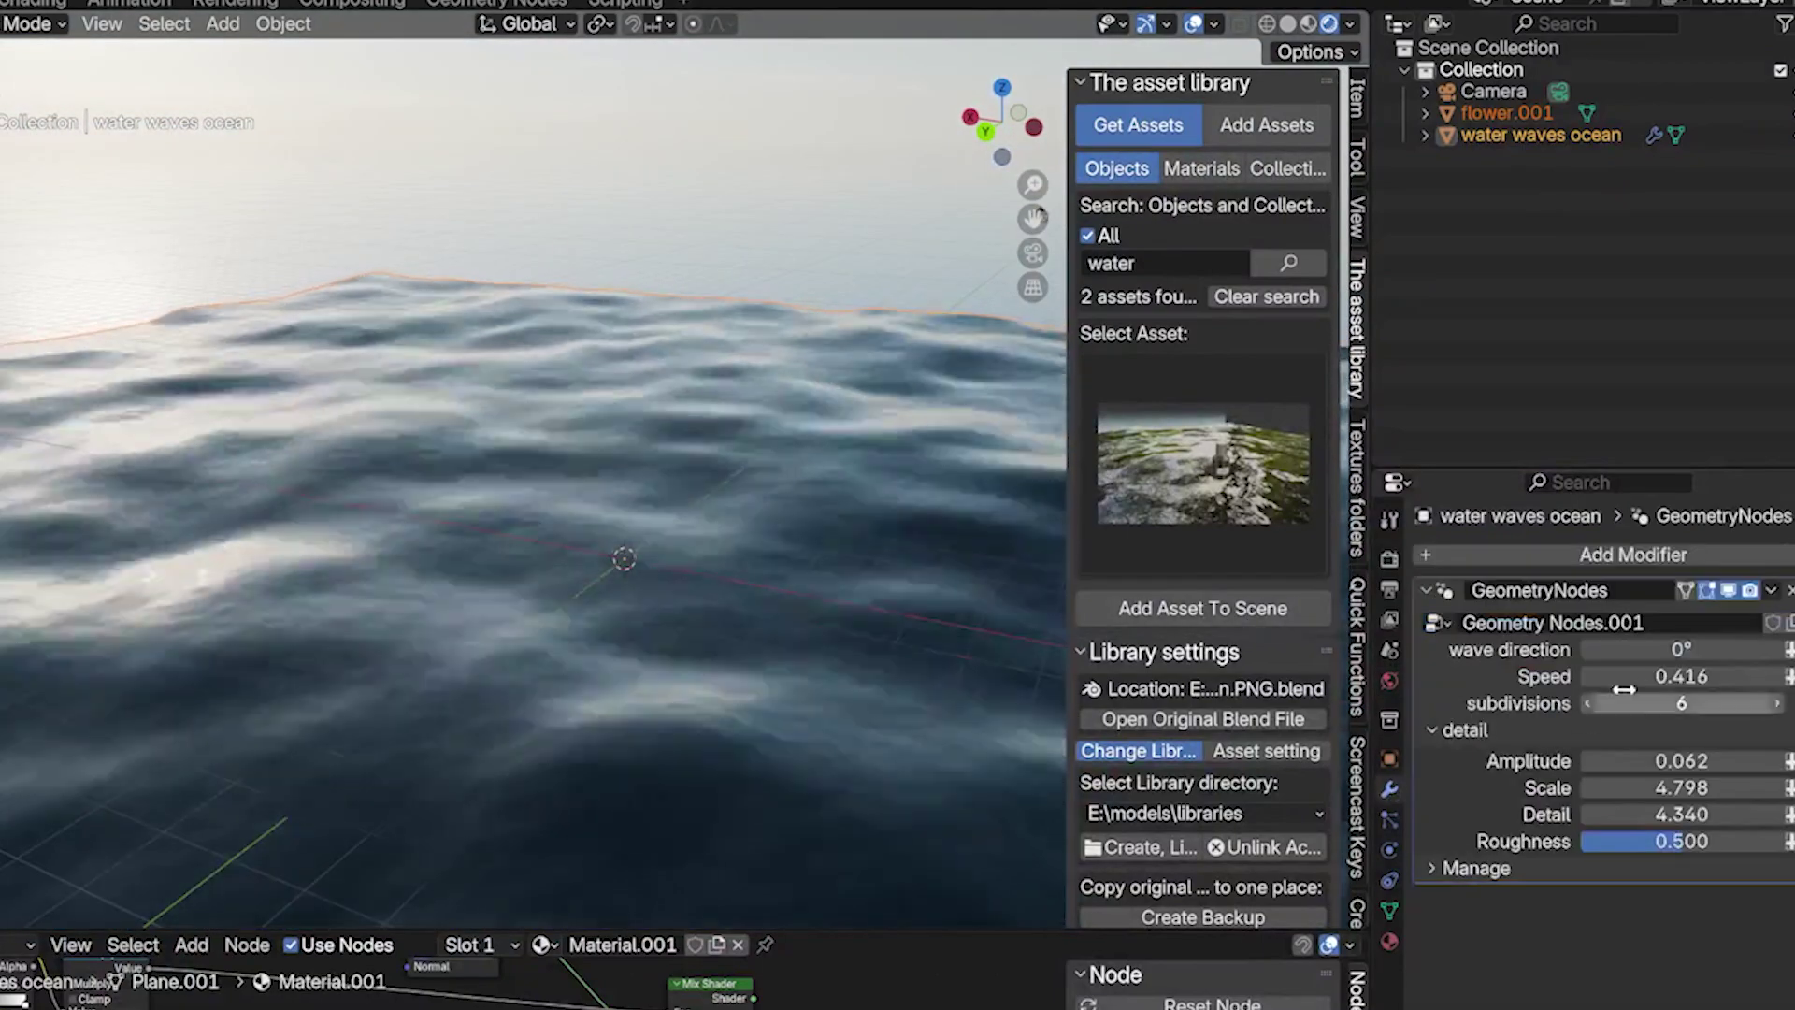
pyautogui.click(1682, 676)
pyautogui.write('1')
pyautogui.press('Return')
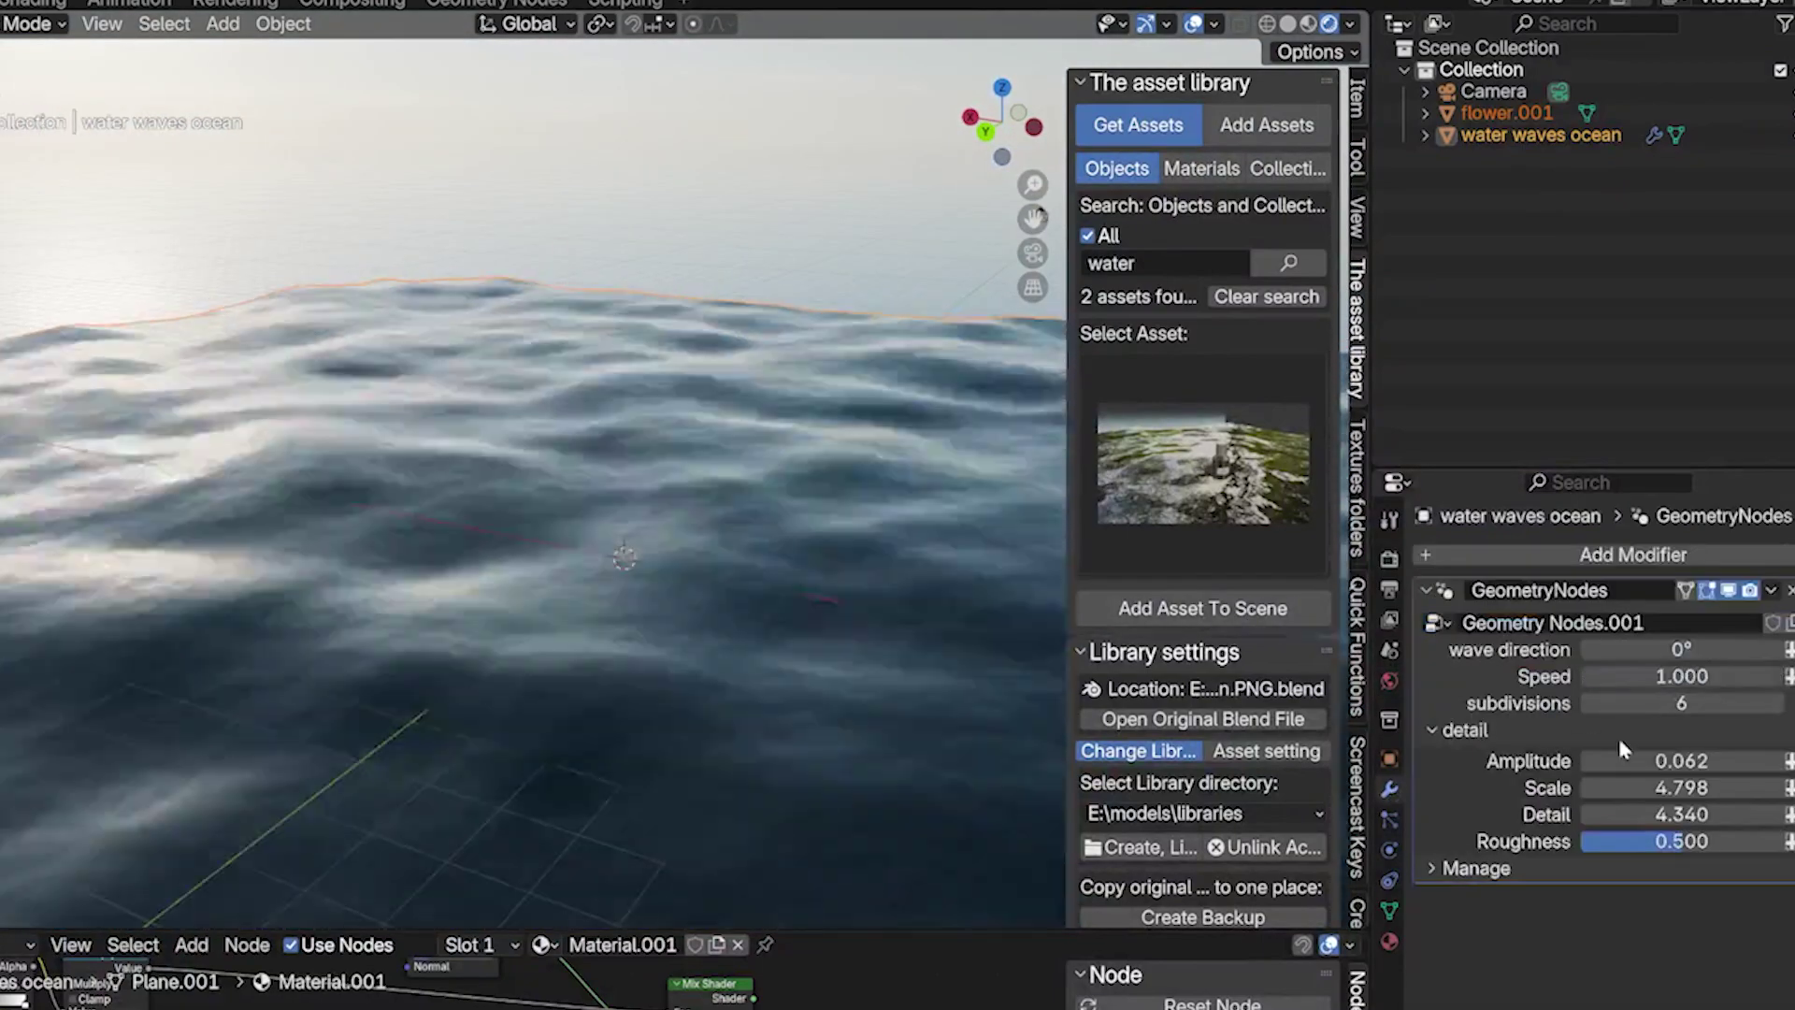
# Try an Amplitude of 0.5 for the ocean waves, and readjust it to 0.078
pyautogui.moveTo(1682, 761)
pyautogui.mouseDown()
pyautogui.moveTo(1758, 761)
pyautogui.moveTo(1682, 761)
pyautogui.mouseUp()
pyautogui.click(1681, 762)
pyautogui.write('.5')
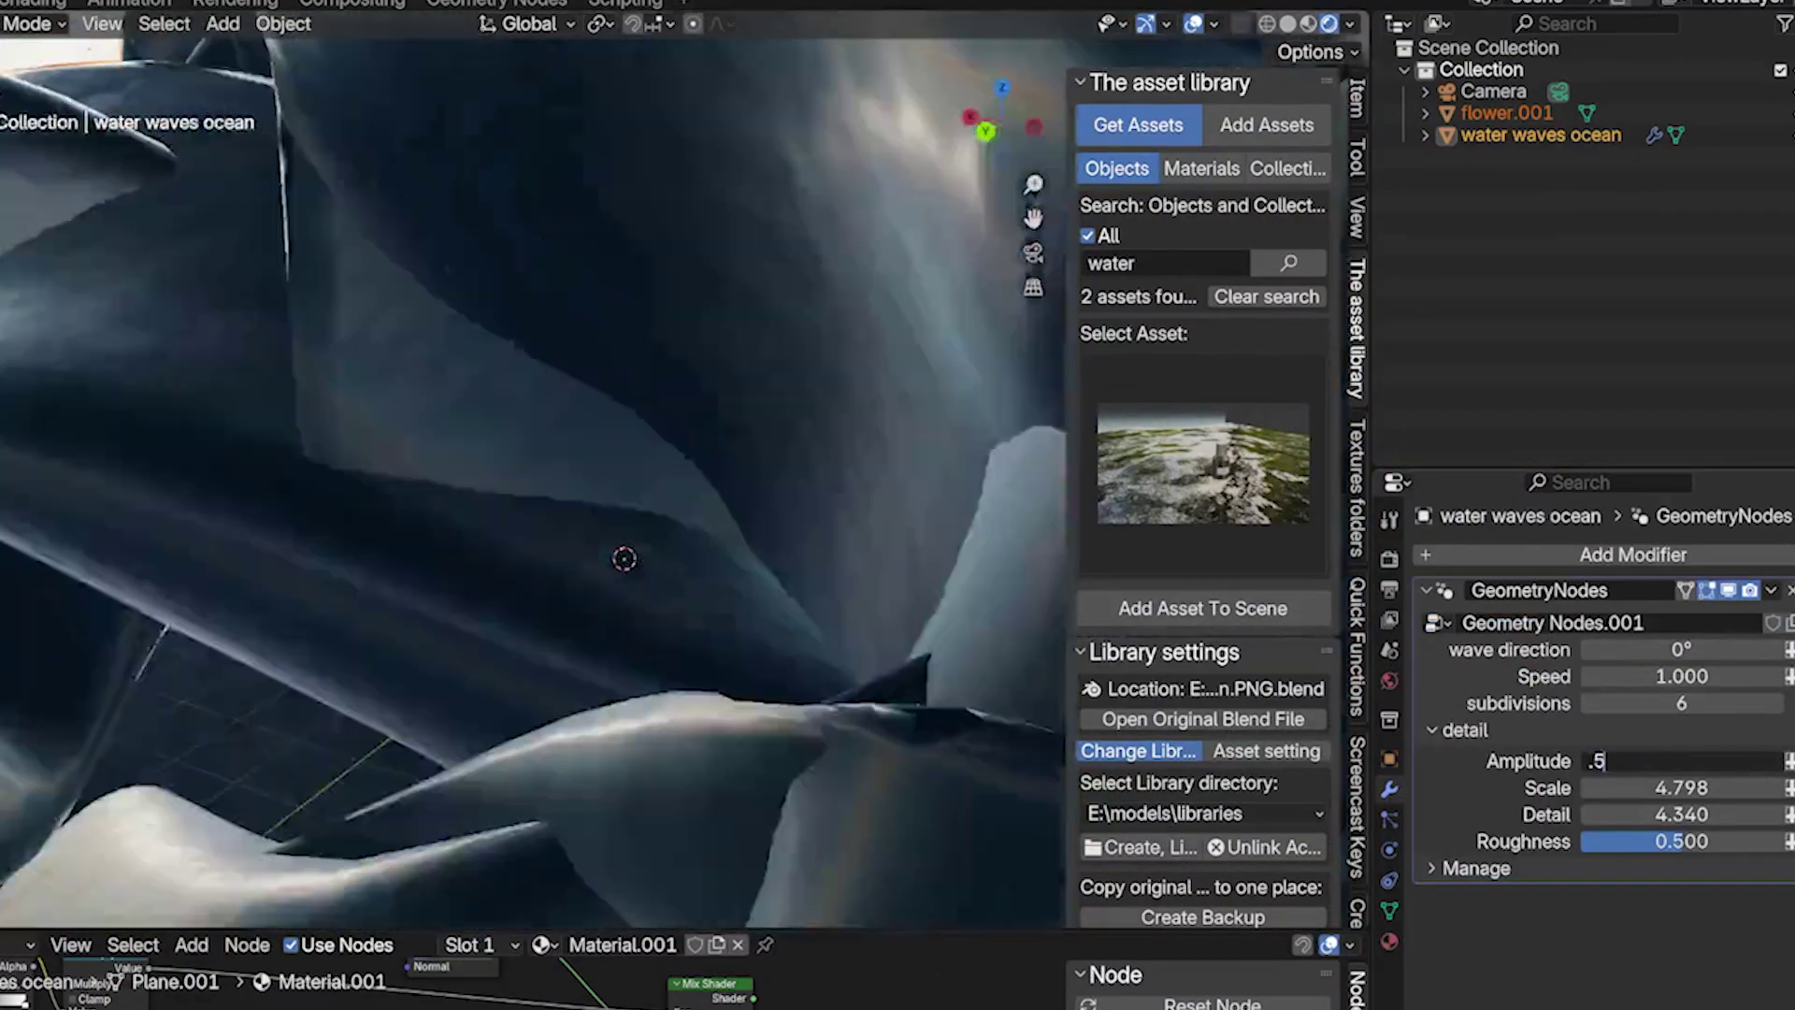
pyautogui.press('Return')
pyautogui.moveTo(1681, 762); pyautogui.dragTo(1652, 761)
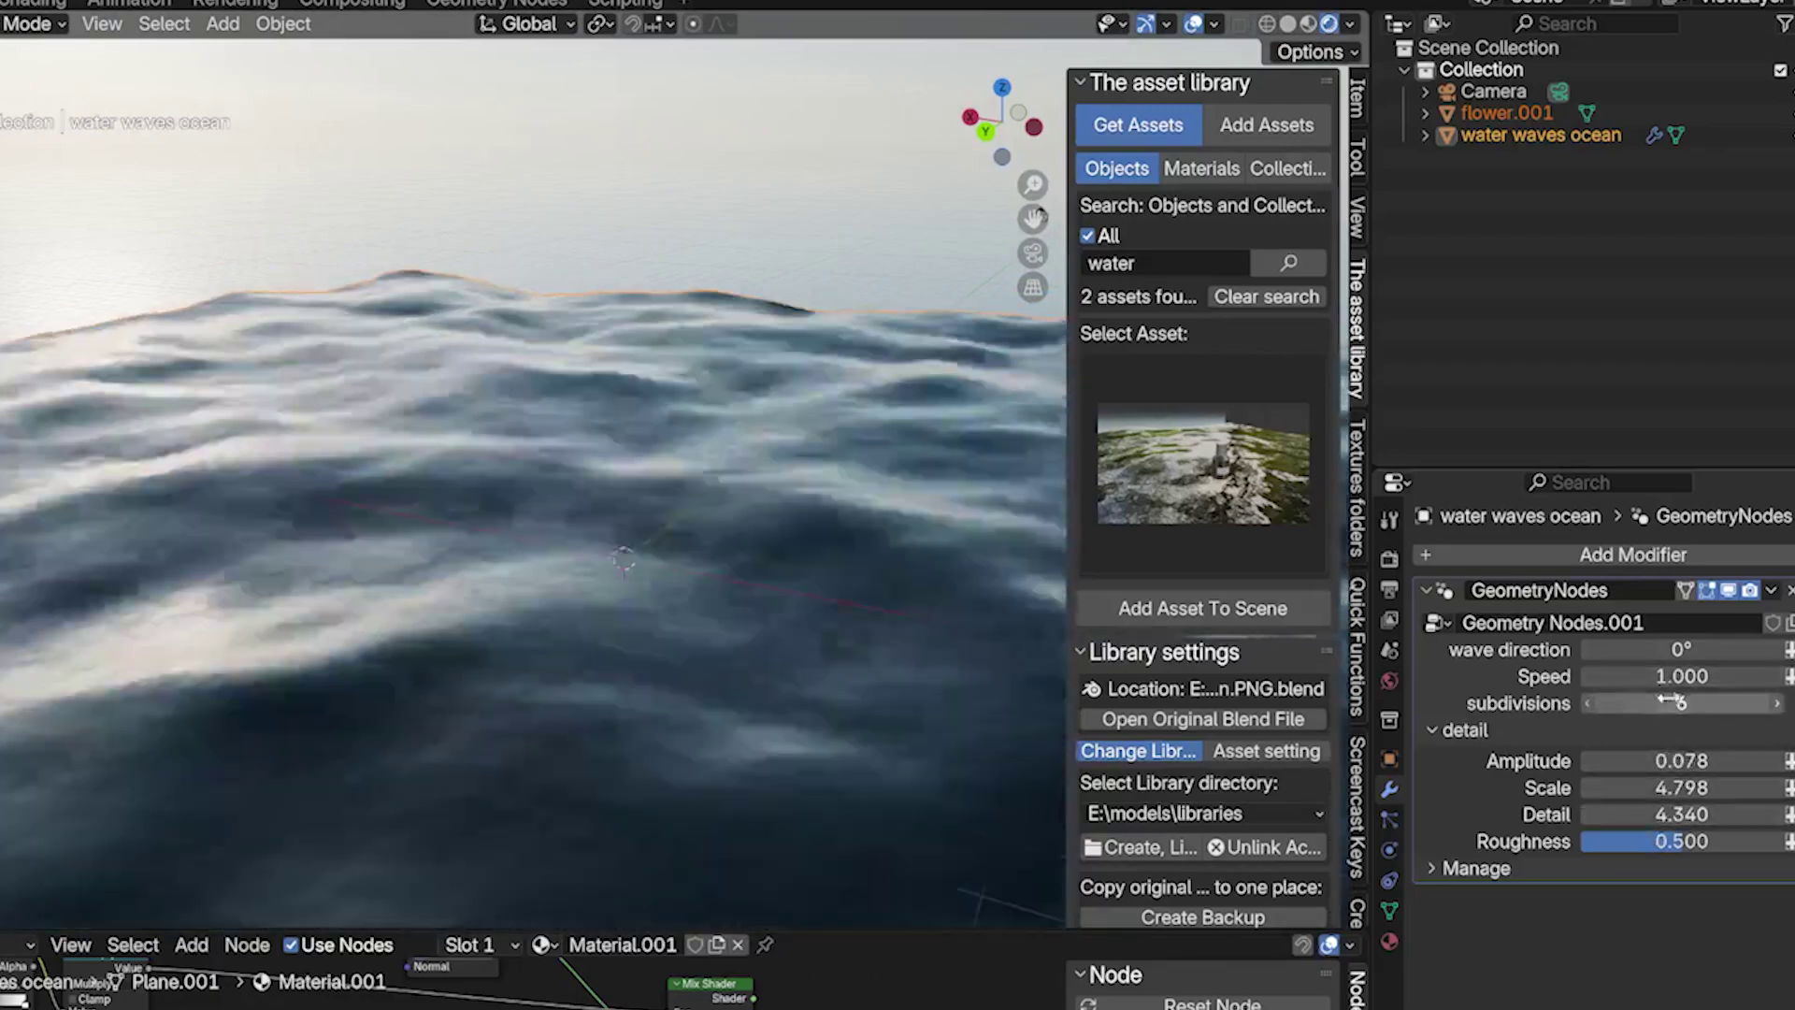
pyautogui.moveTo(1655, 649)
pyautogui.mouseDown()
pyautogui.moveTo(1701, 649)
pyautogui.moveTo(1655, 645)
pyautogui.mouseUp()
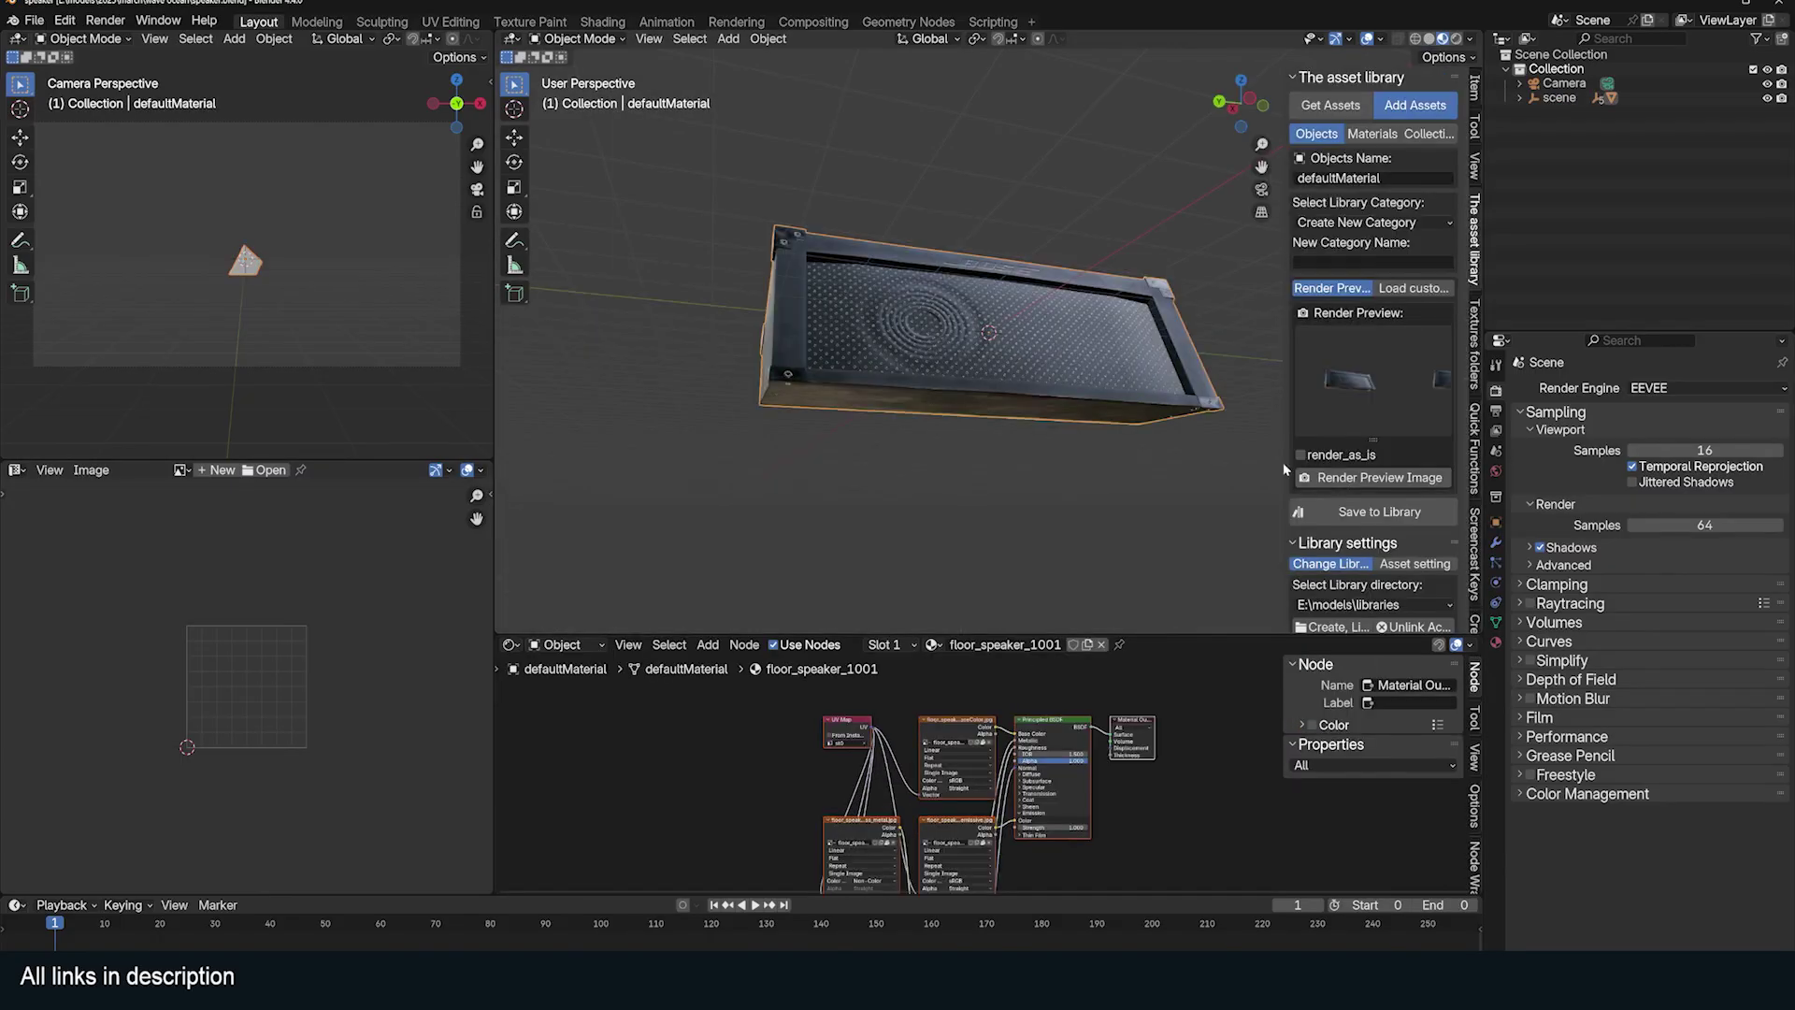
# Save the textured speaker object to the asset library
pyautogui.click(1445, 511)
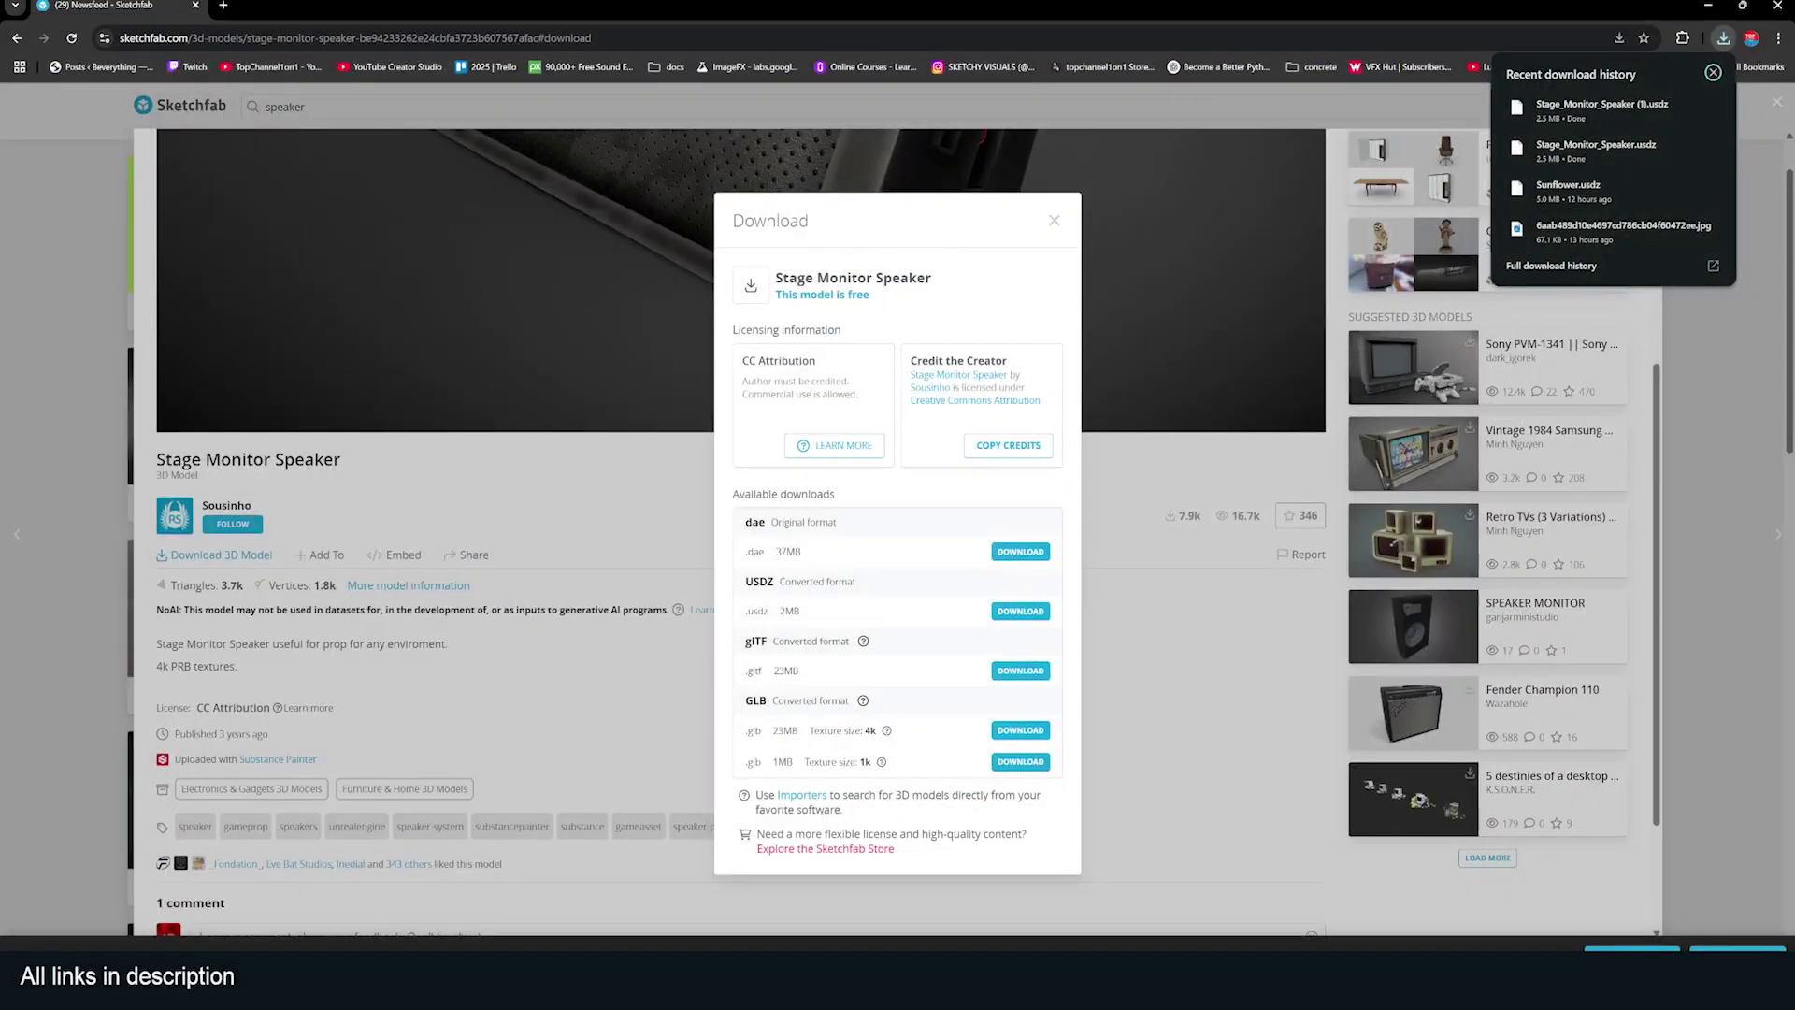
pyautogui.press('super')
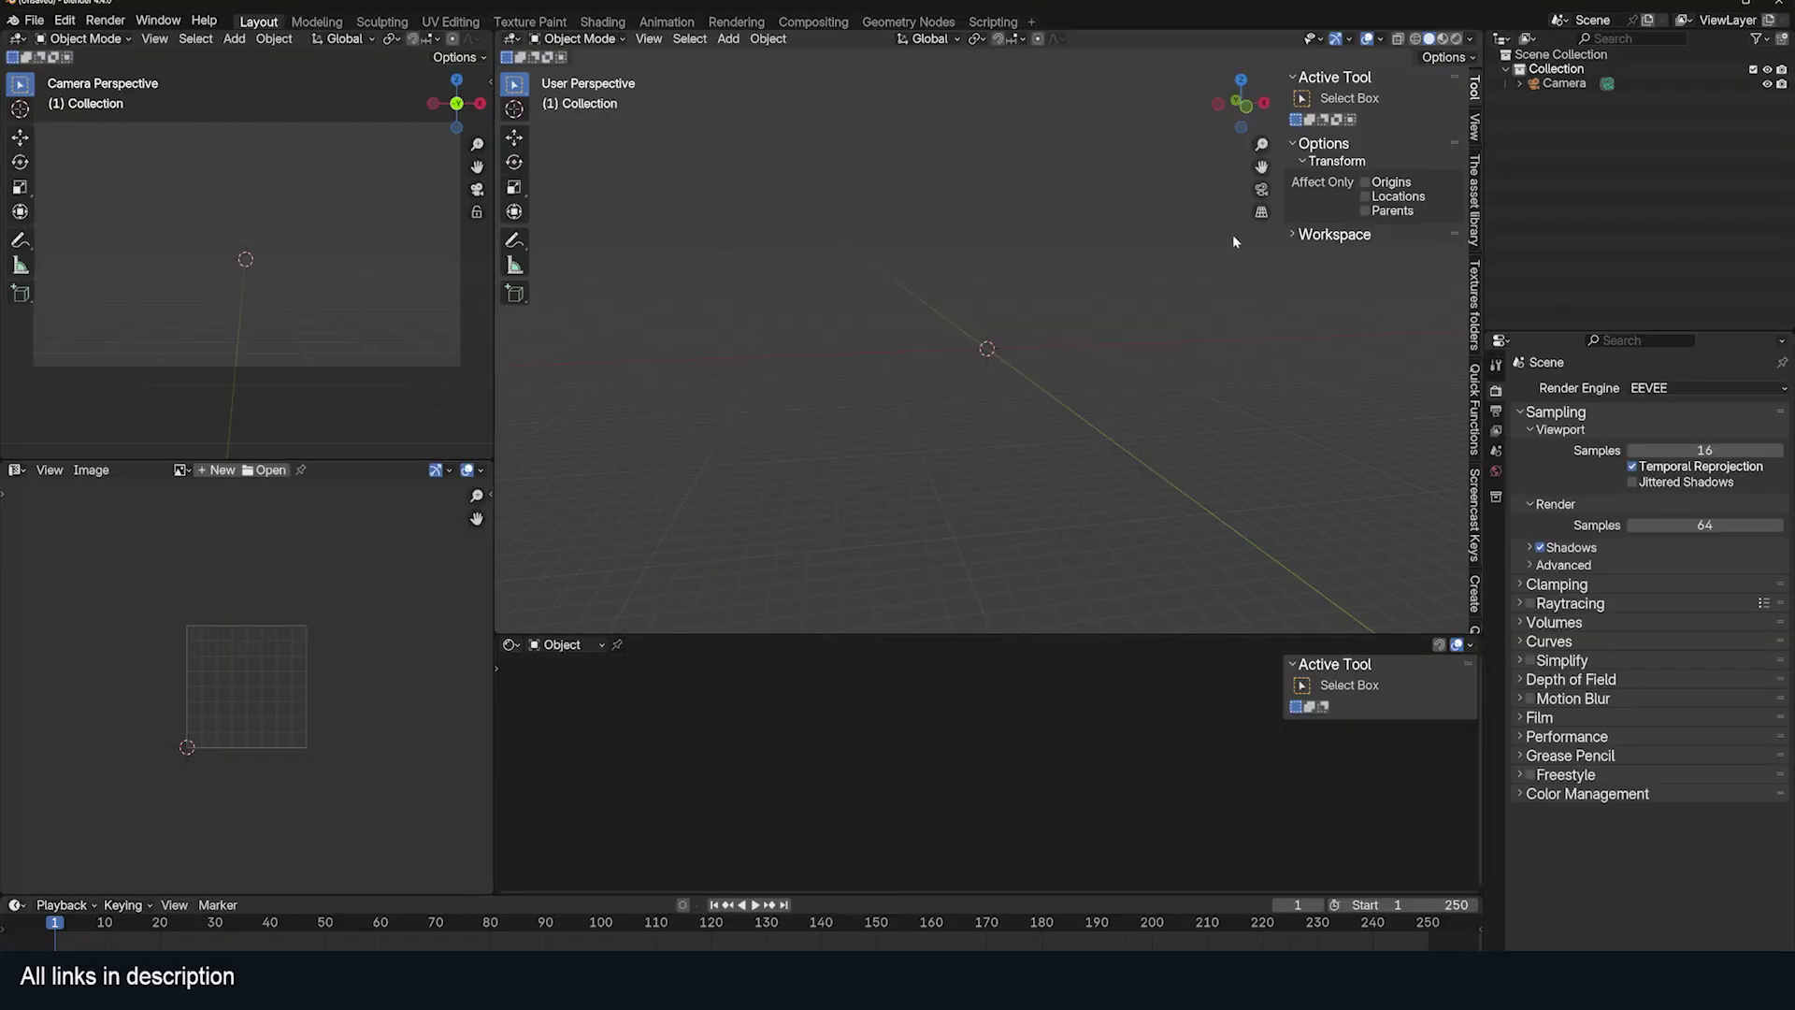
# Search the library for "speaker", clear that search, and add the stage speaker from the uncategorized category to the scene
pyautogui.write('peaker')
pyautogui.press('Return')
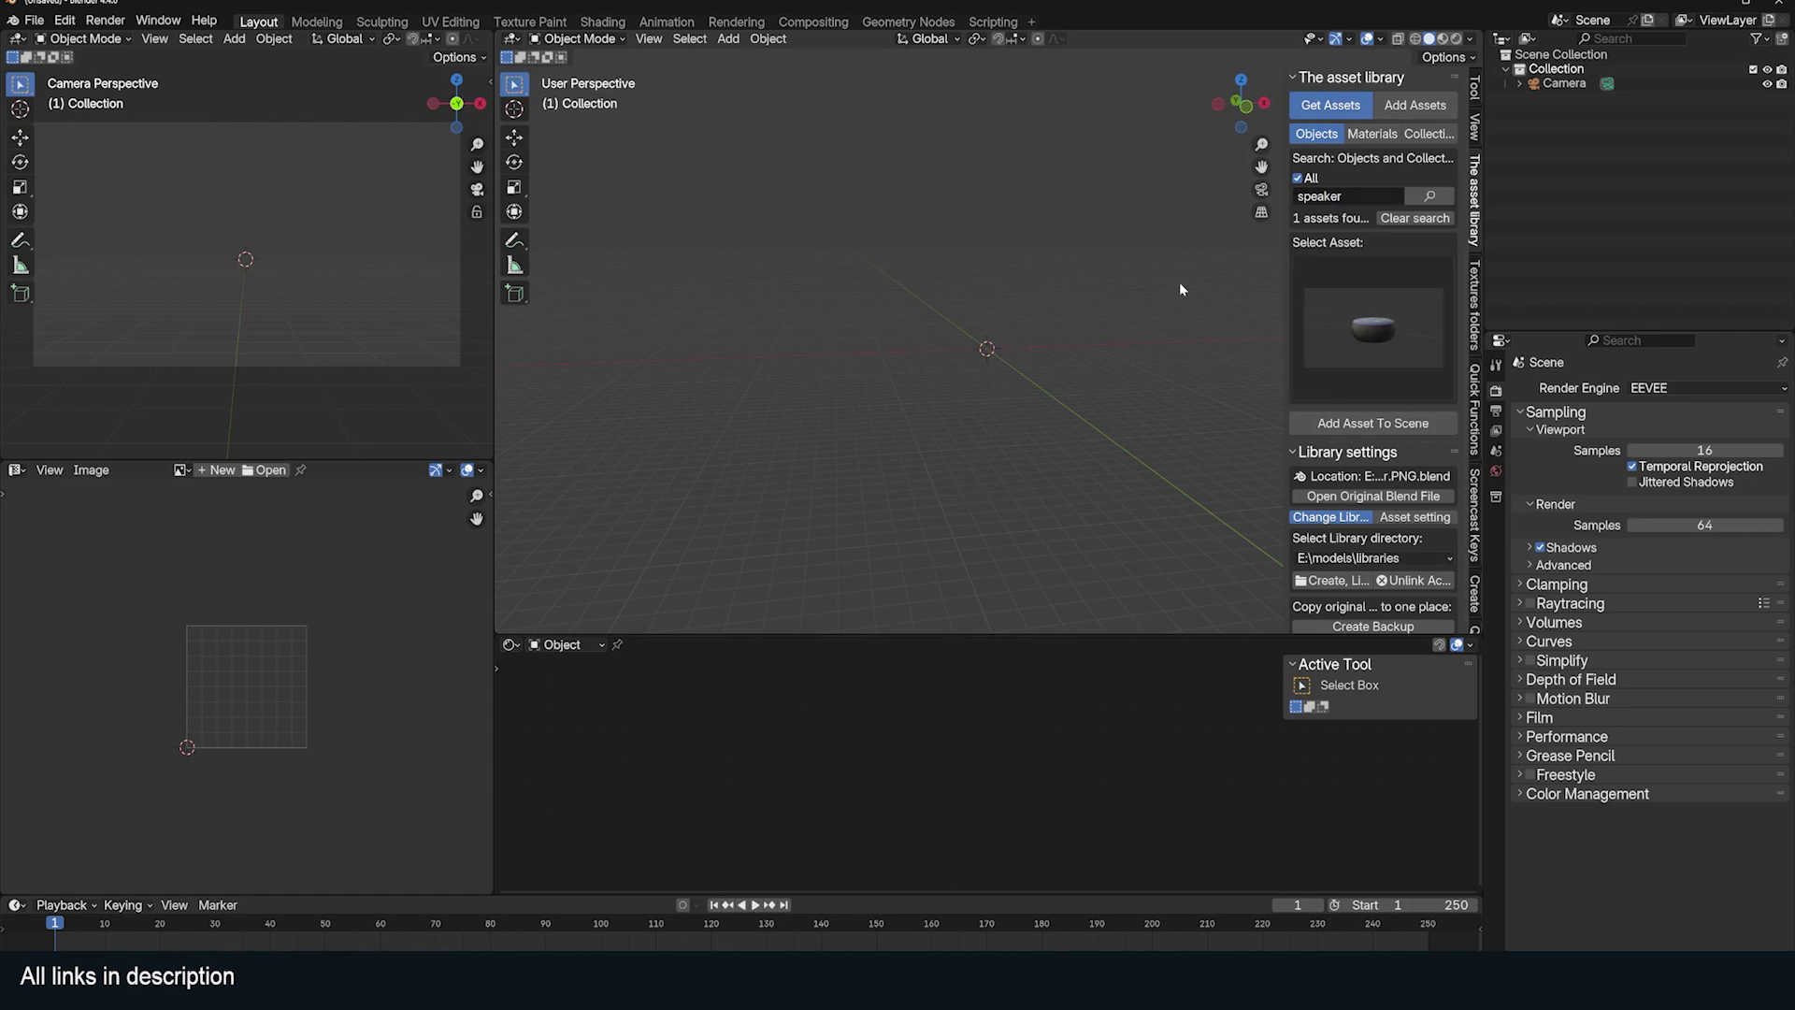
pyautogui.click(1415, 218)
pyautogui.click(1367, 341)
pyautogui.click(1350, 455)
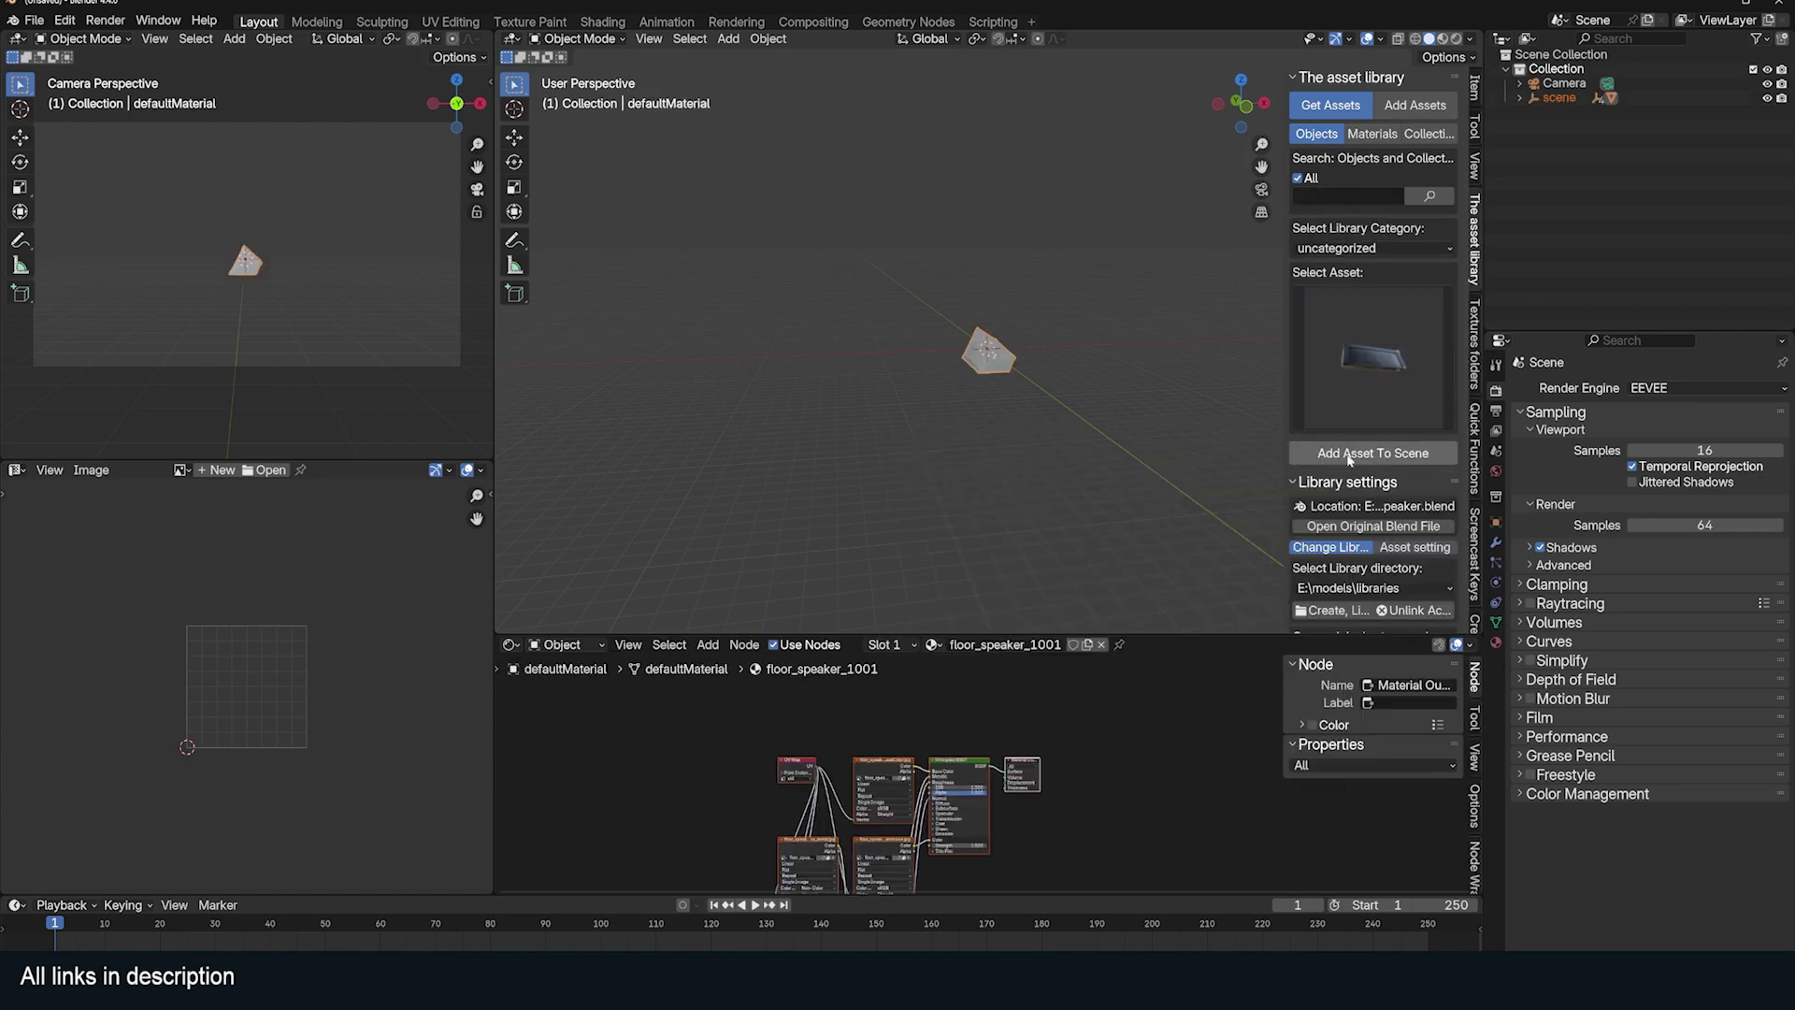
# Show the speaker in material preview shading and add the water waves ocean asset to its scene
pyautogui.click(1444, 39)
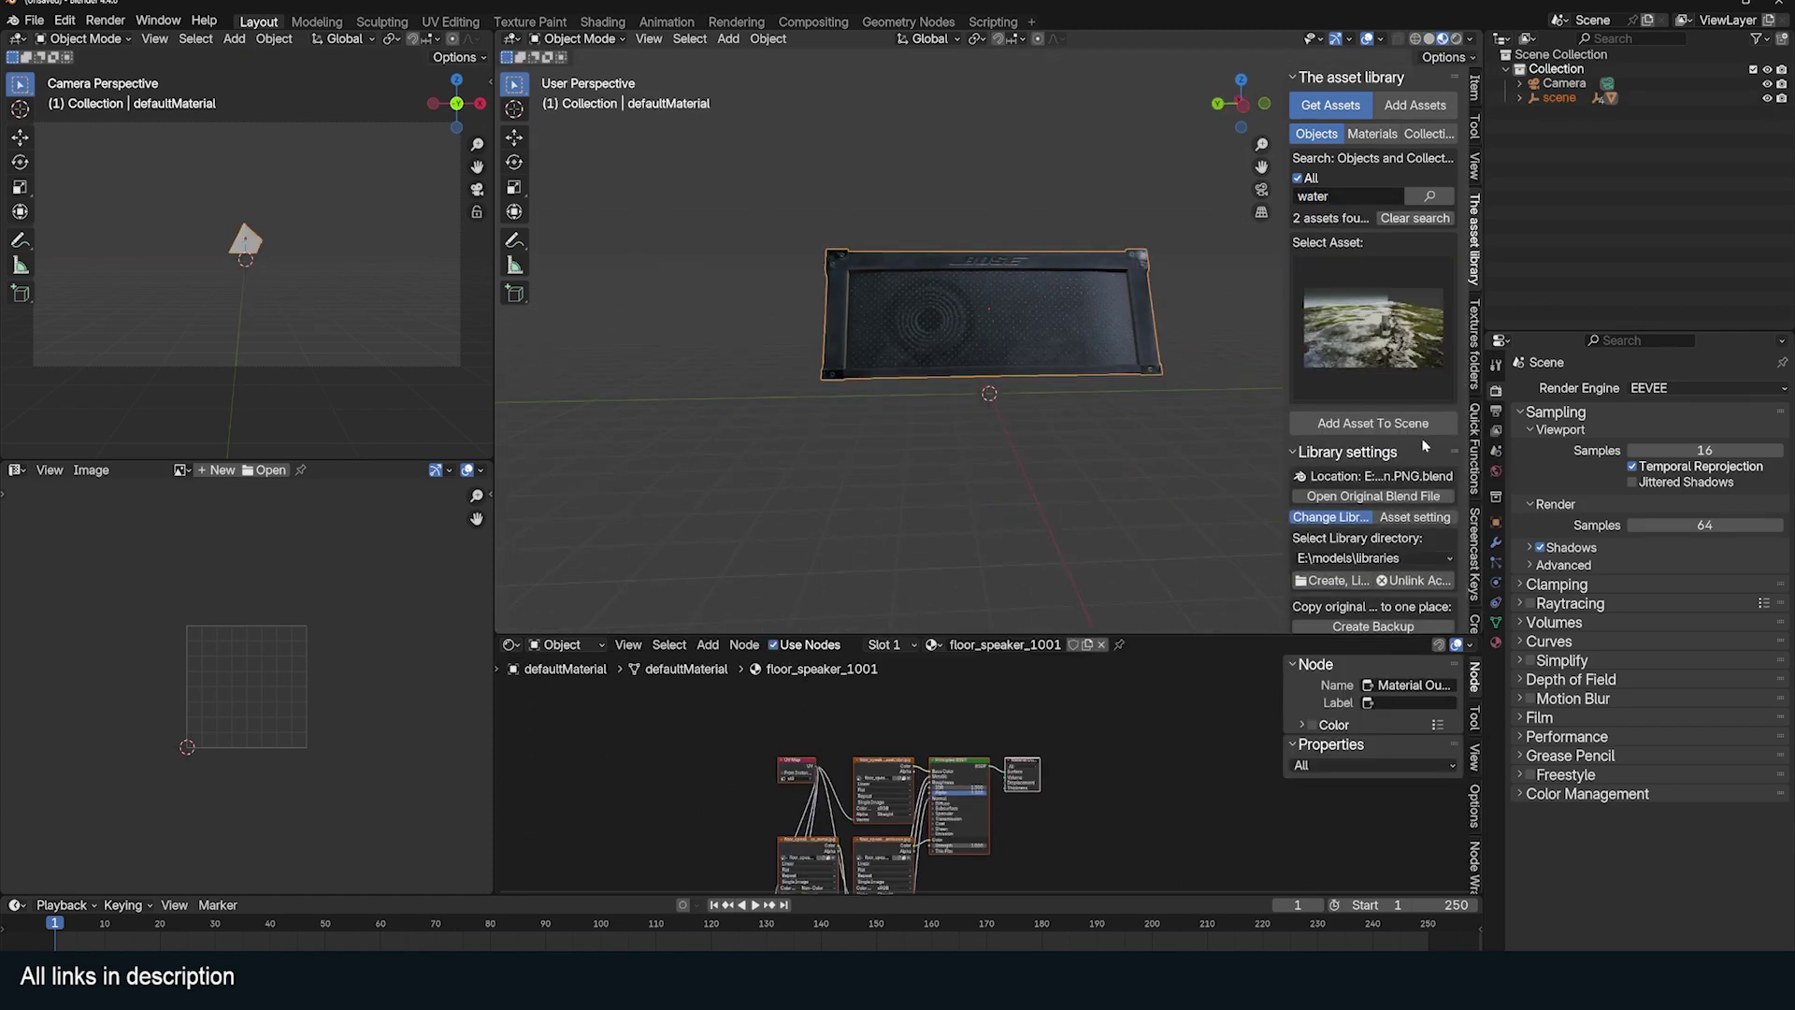
pyautogui.click(1422, 426)
# Load an environment image as the world background's color and play the wave animation
pyautogui.click(1496, 471)
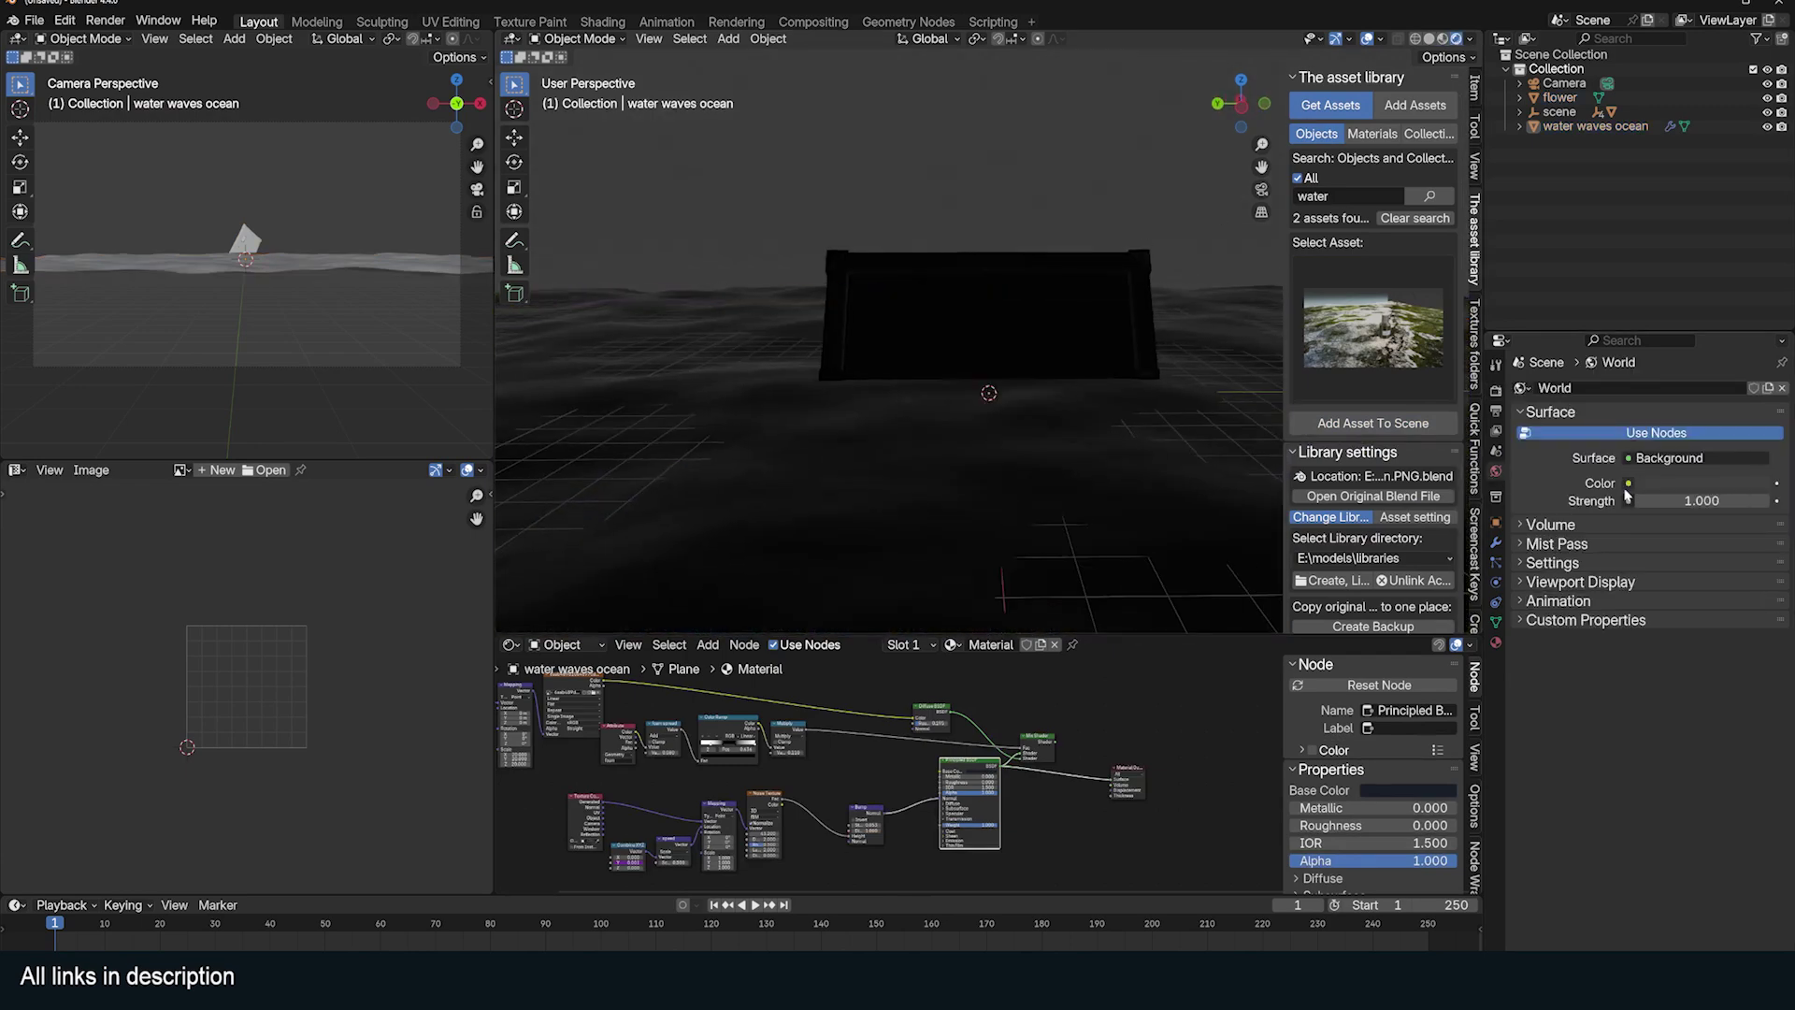
pyautogui.click(1629, 482)
pyautogui.click(1673, 562)
pyautogui.click(1741, 500)
pyautogui.doubleClick(979, 305)
pyautogui.press('space')
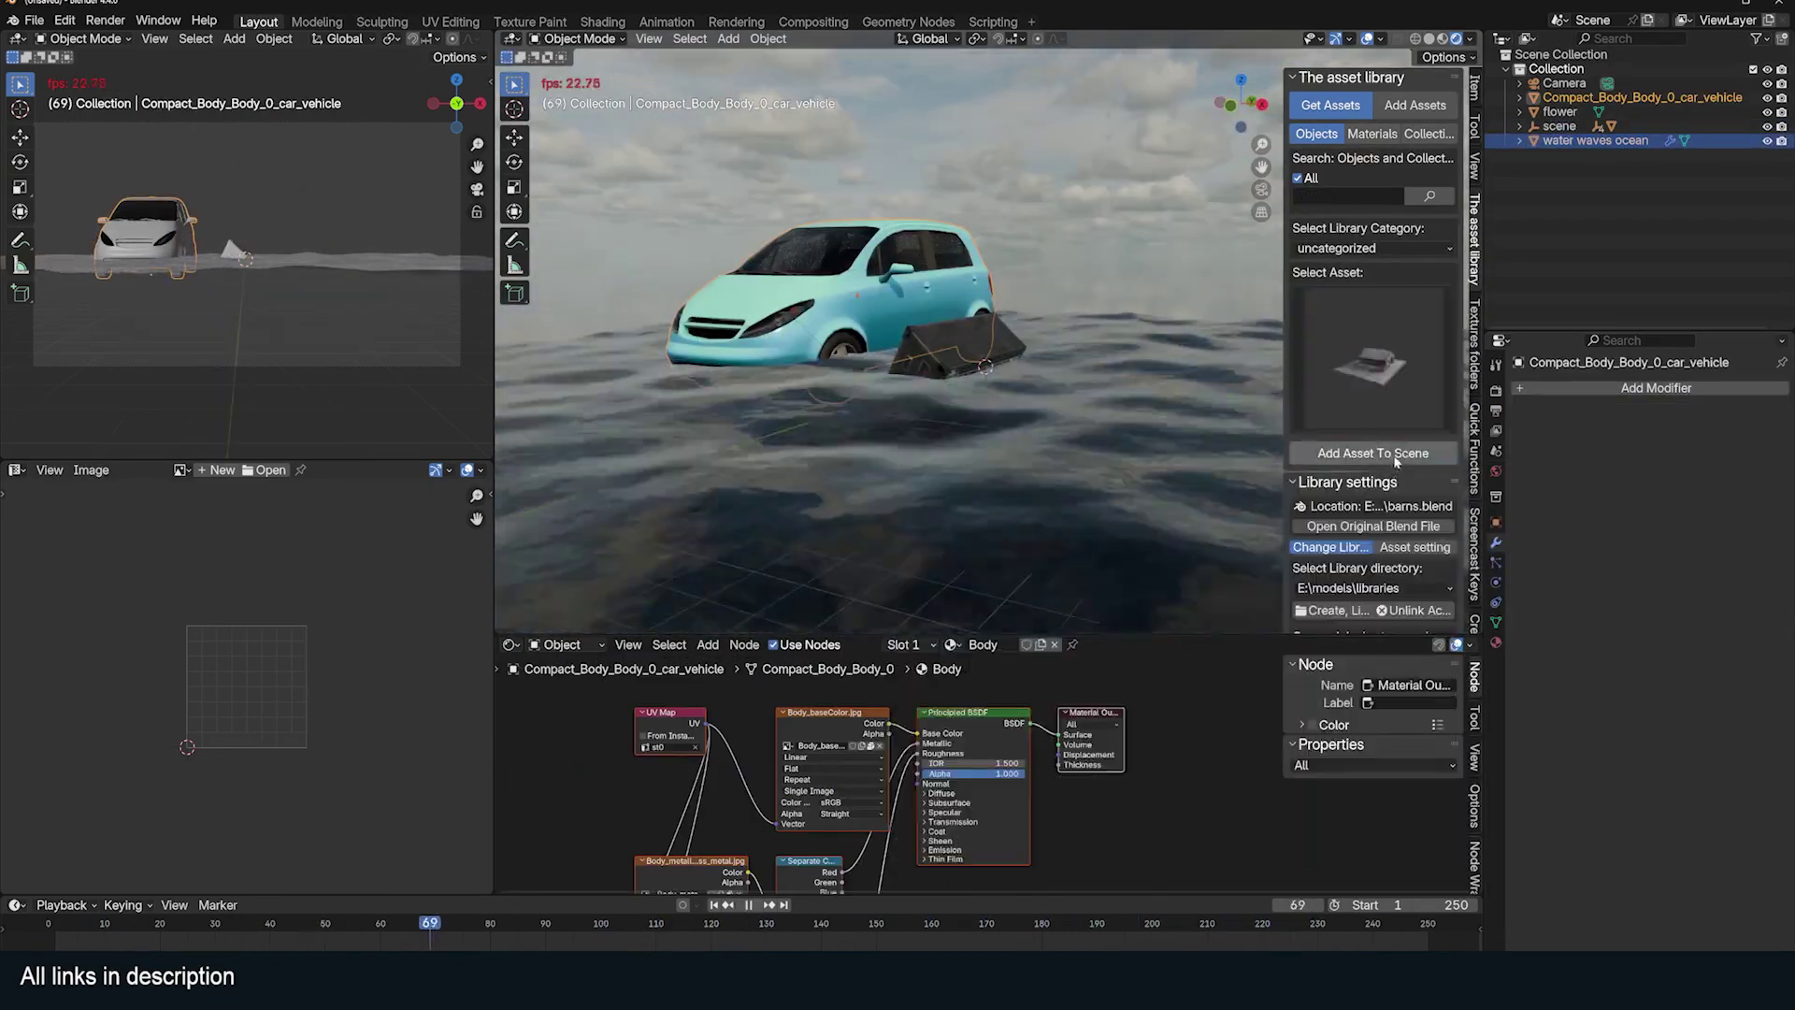
# Add the barn asset to the ocean scene and choose another asset from the library thumbnails
pyautogui.click(1373, 453)
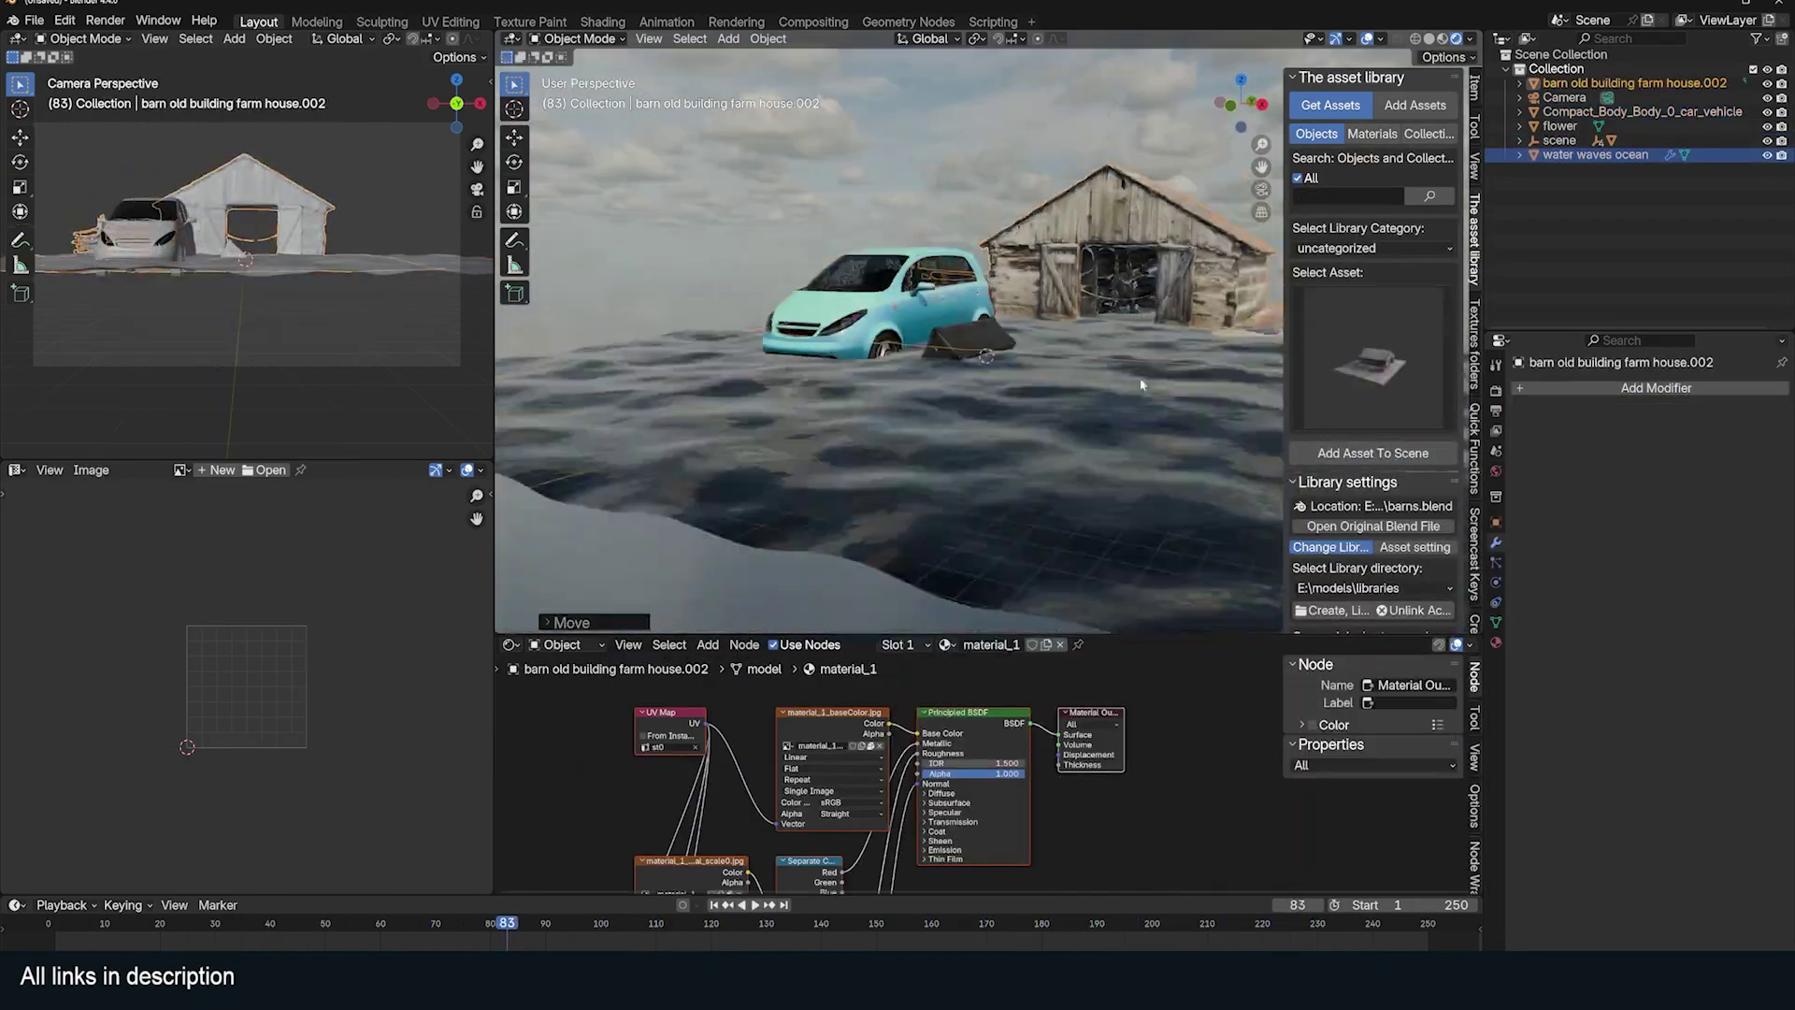
pyautogui.click(1373, 358)
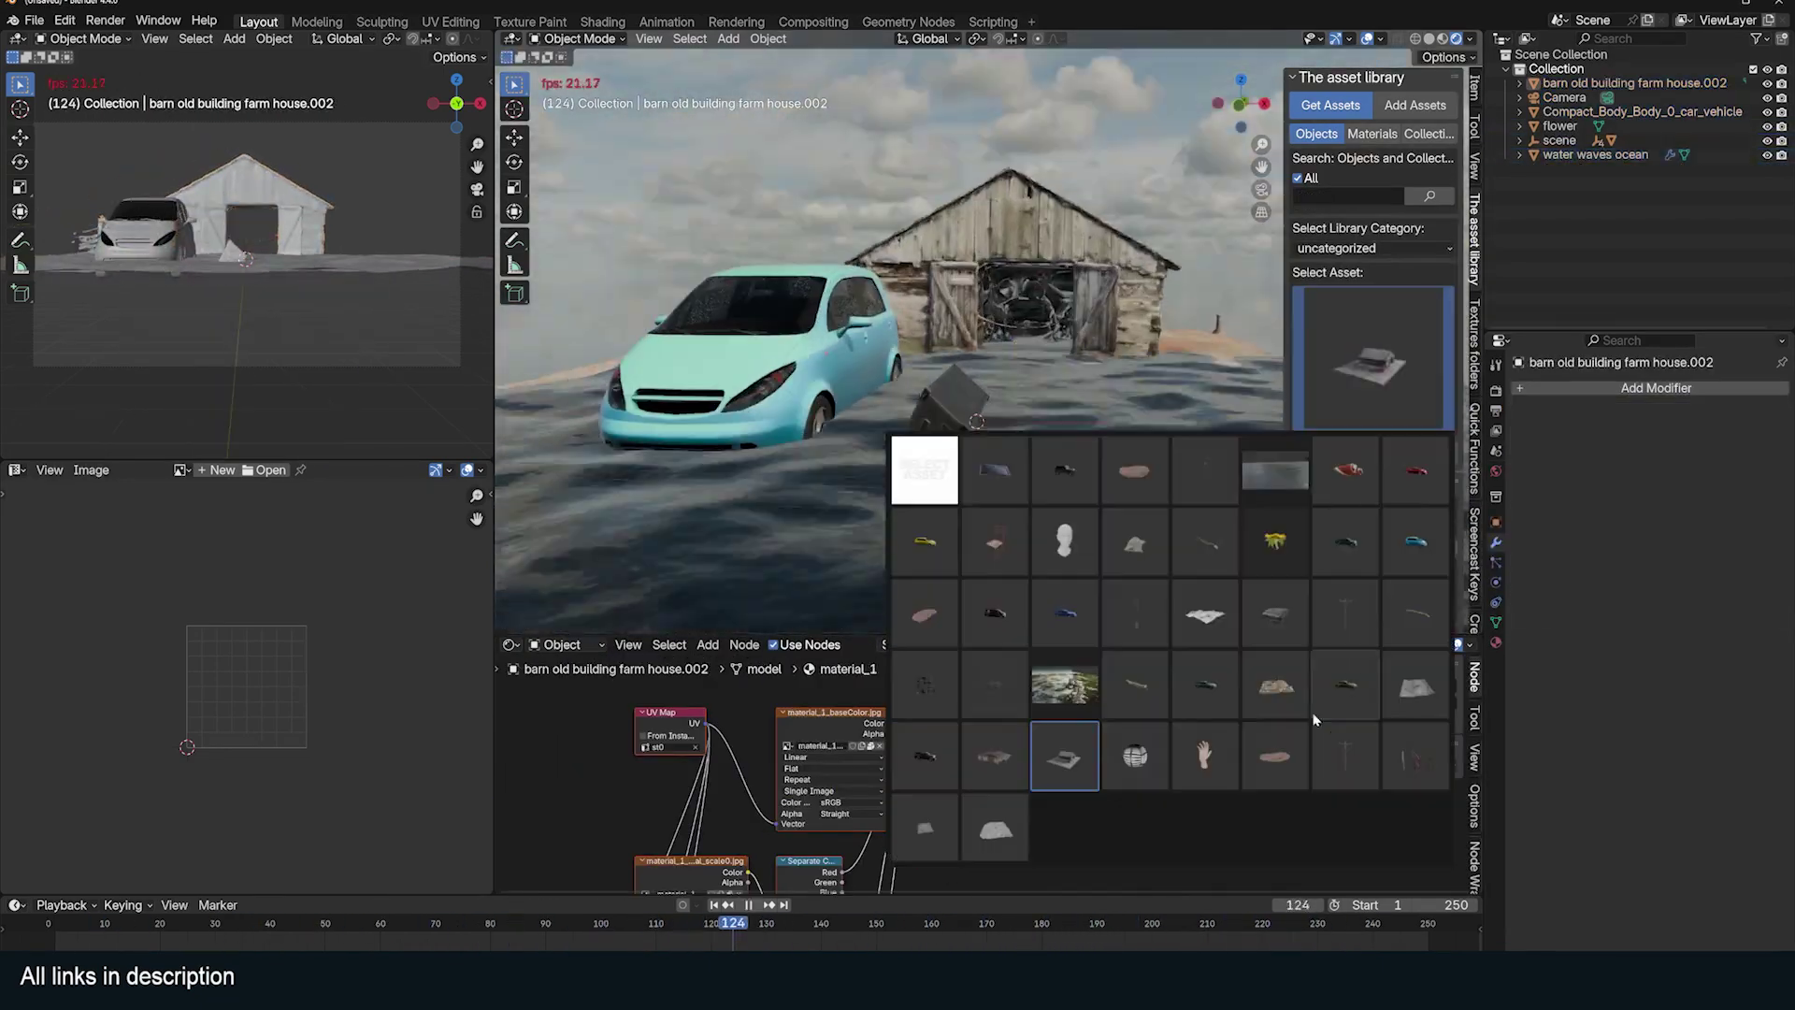
pyautogui.click(1345, 755)
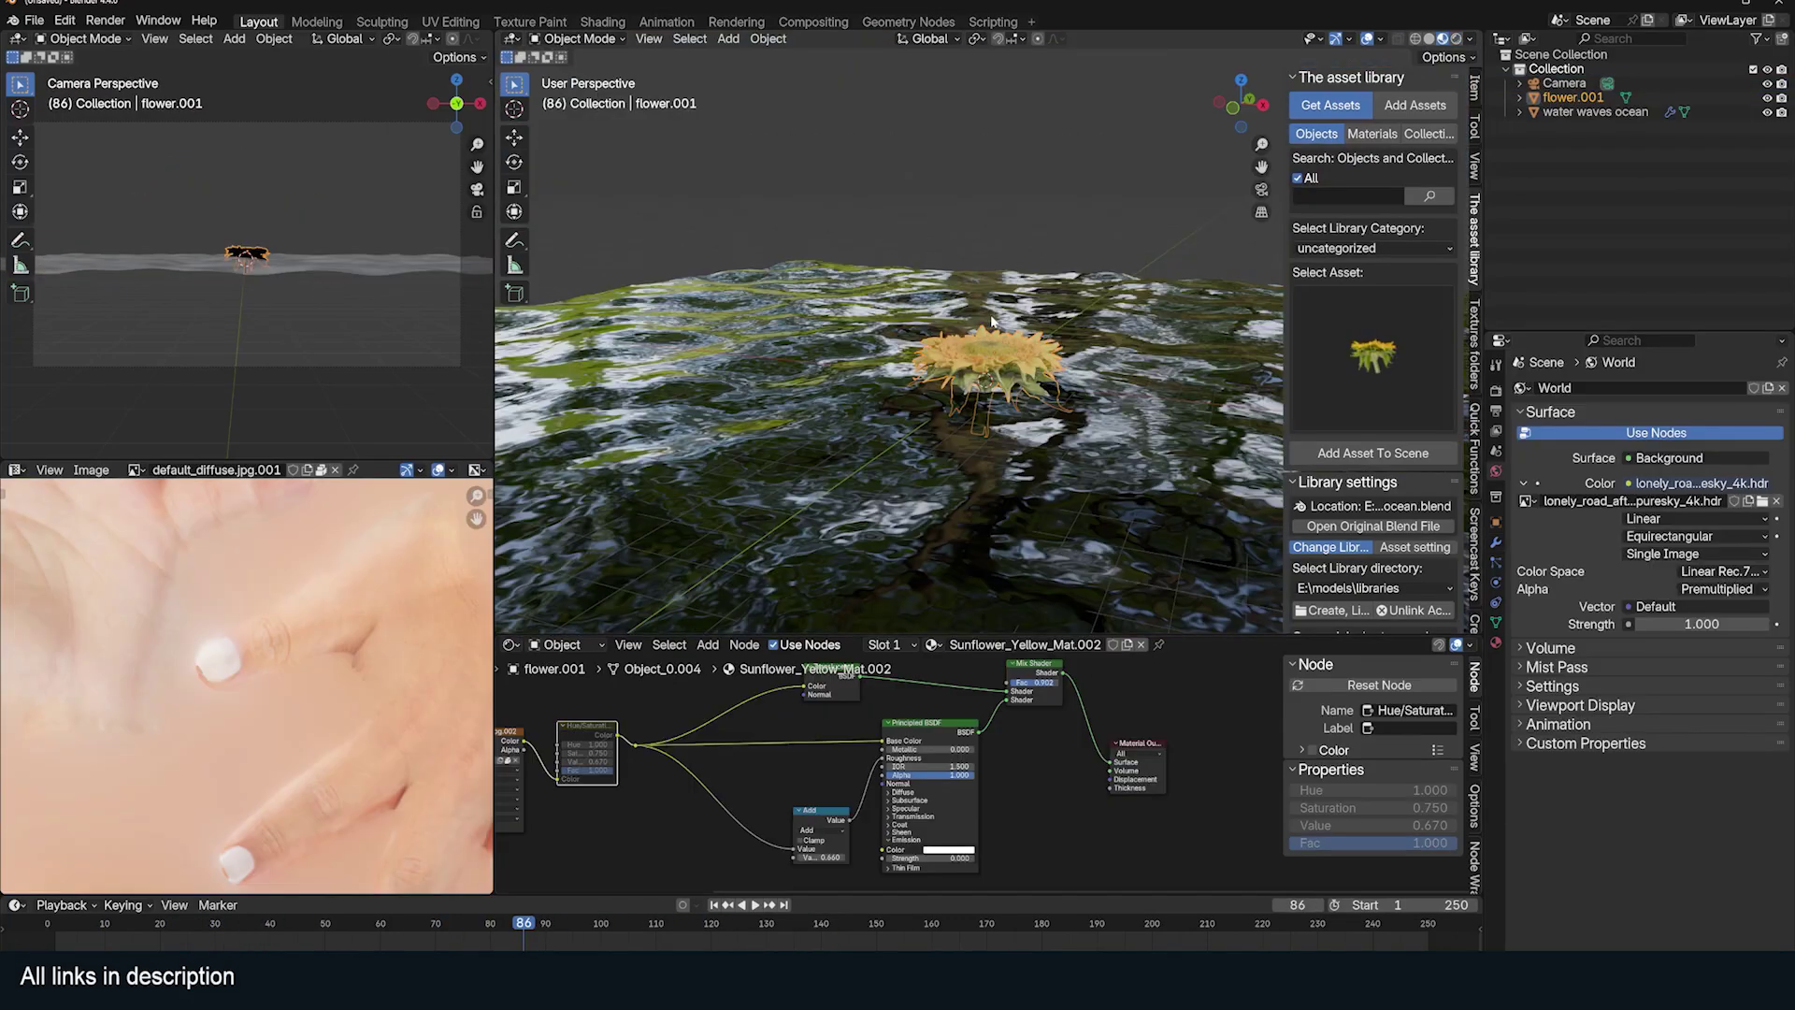
# Delete the yellow flower object from the water scene
pyautogui.moveTo(993, 321); pyautogui.dragTo(969, 373, button='middle')
pyautogui.press('x')
pyautogui.click(912, 352)
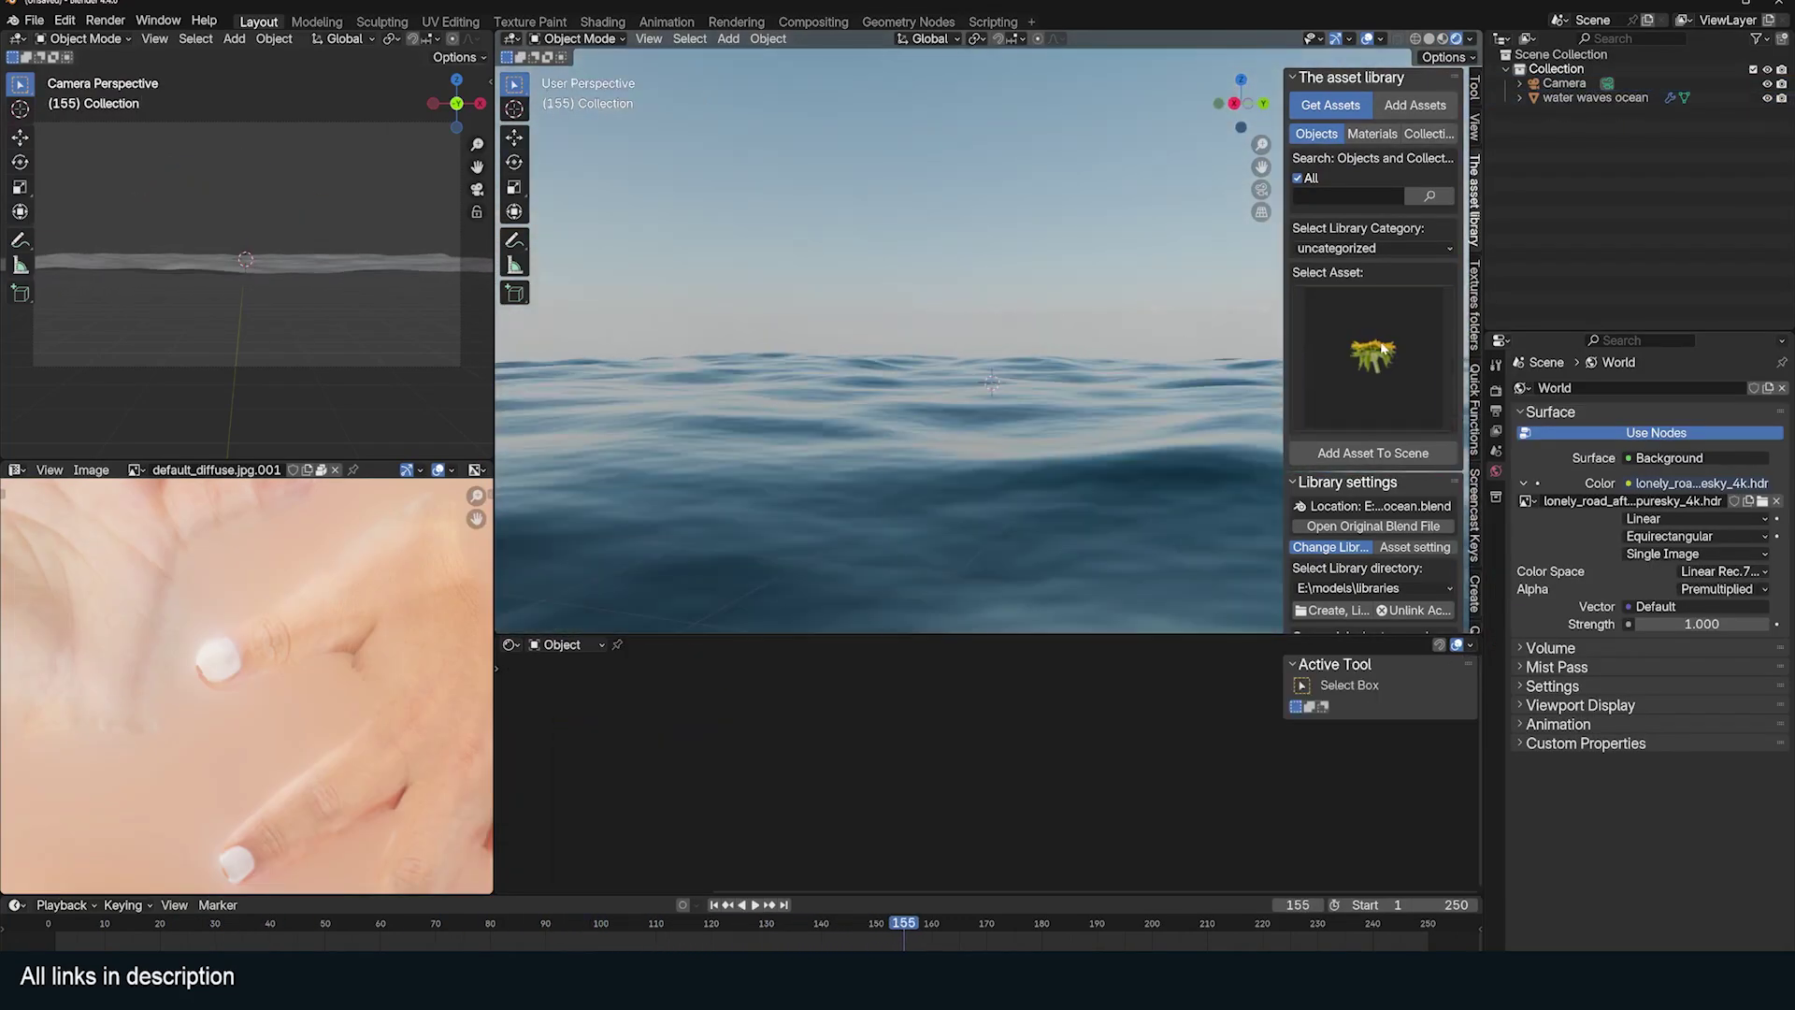
# Search the asset library for "fog"
pyautogui.click(1381, 348)
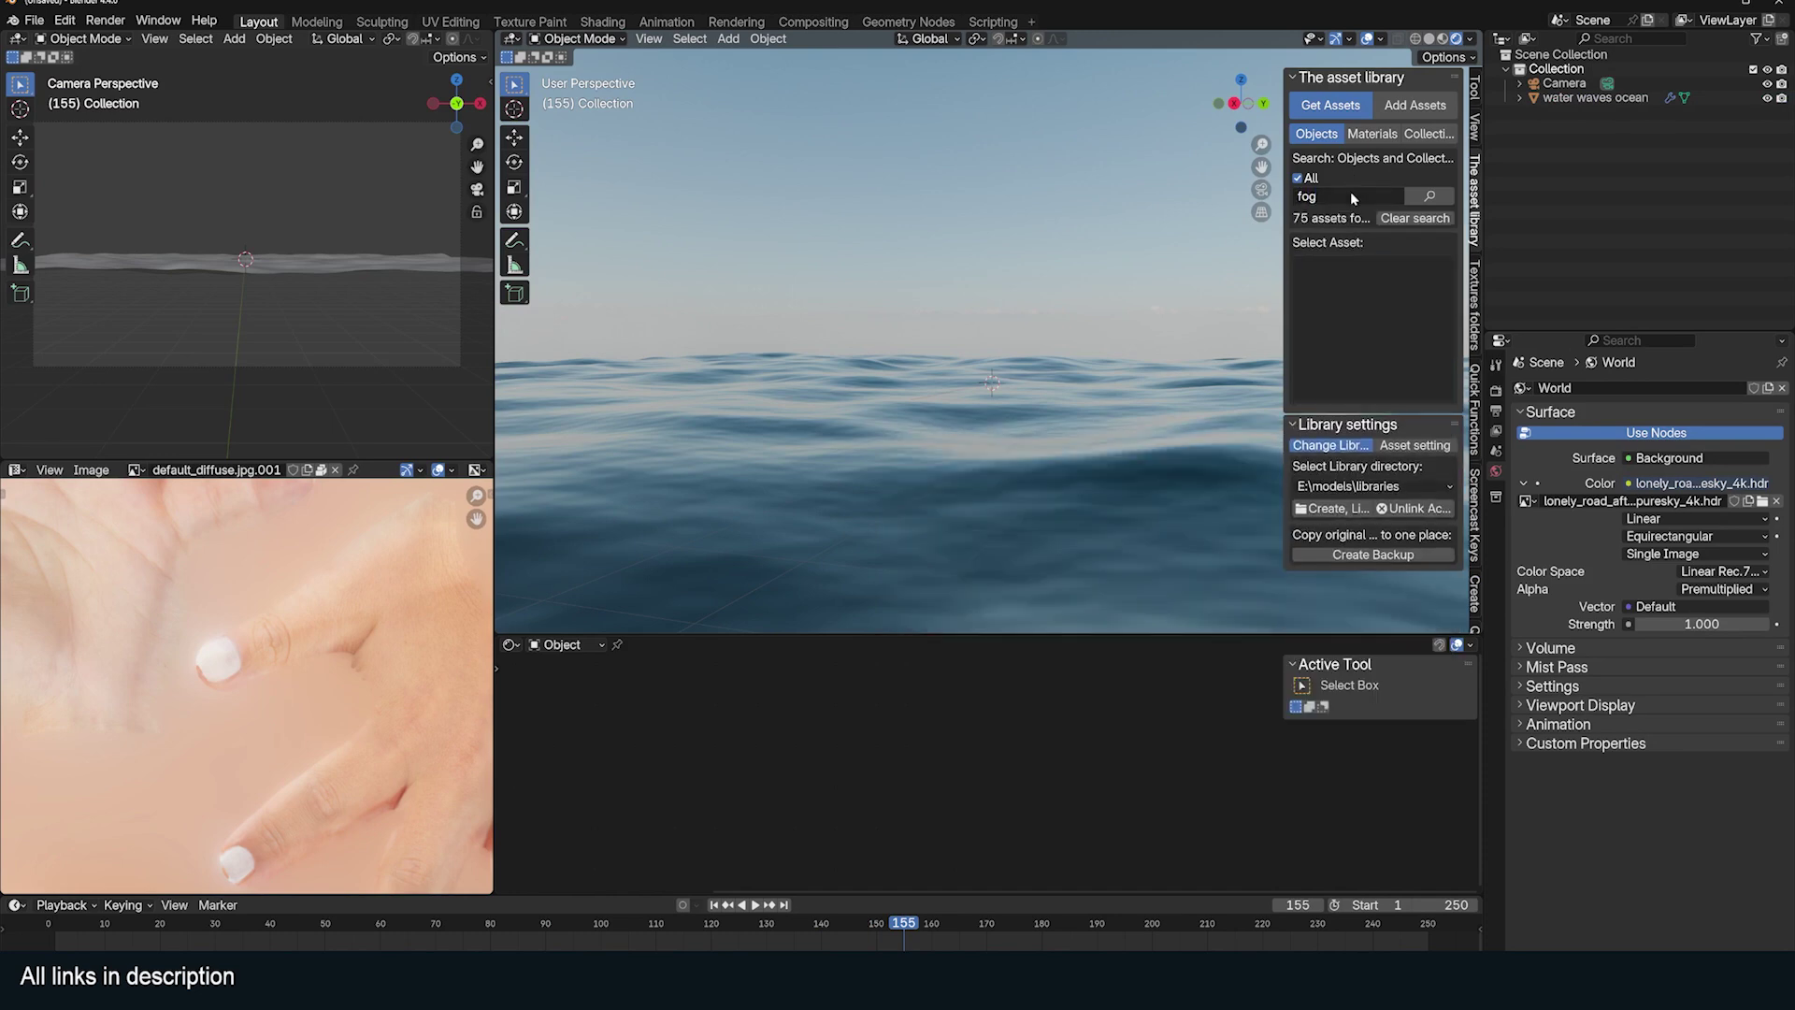
pyautogui.click(1421, 197)
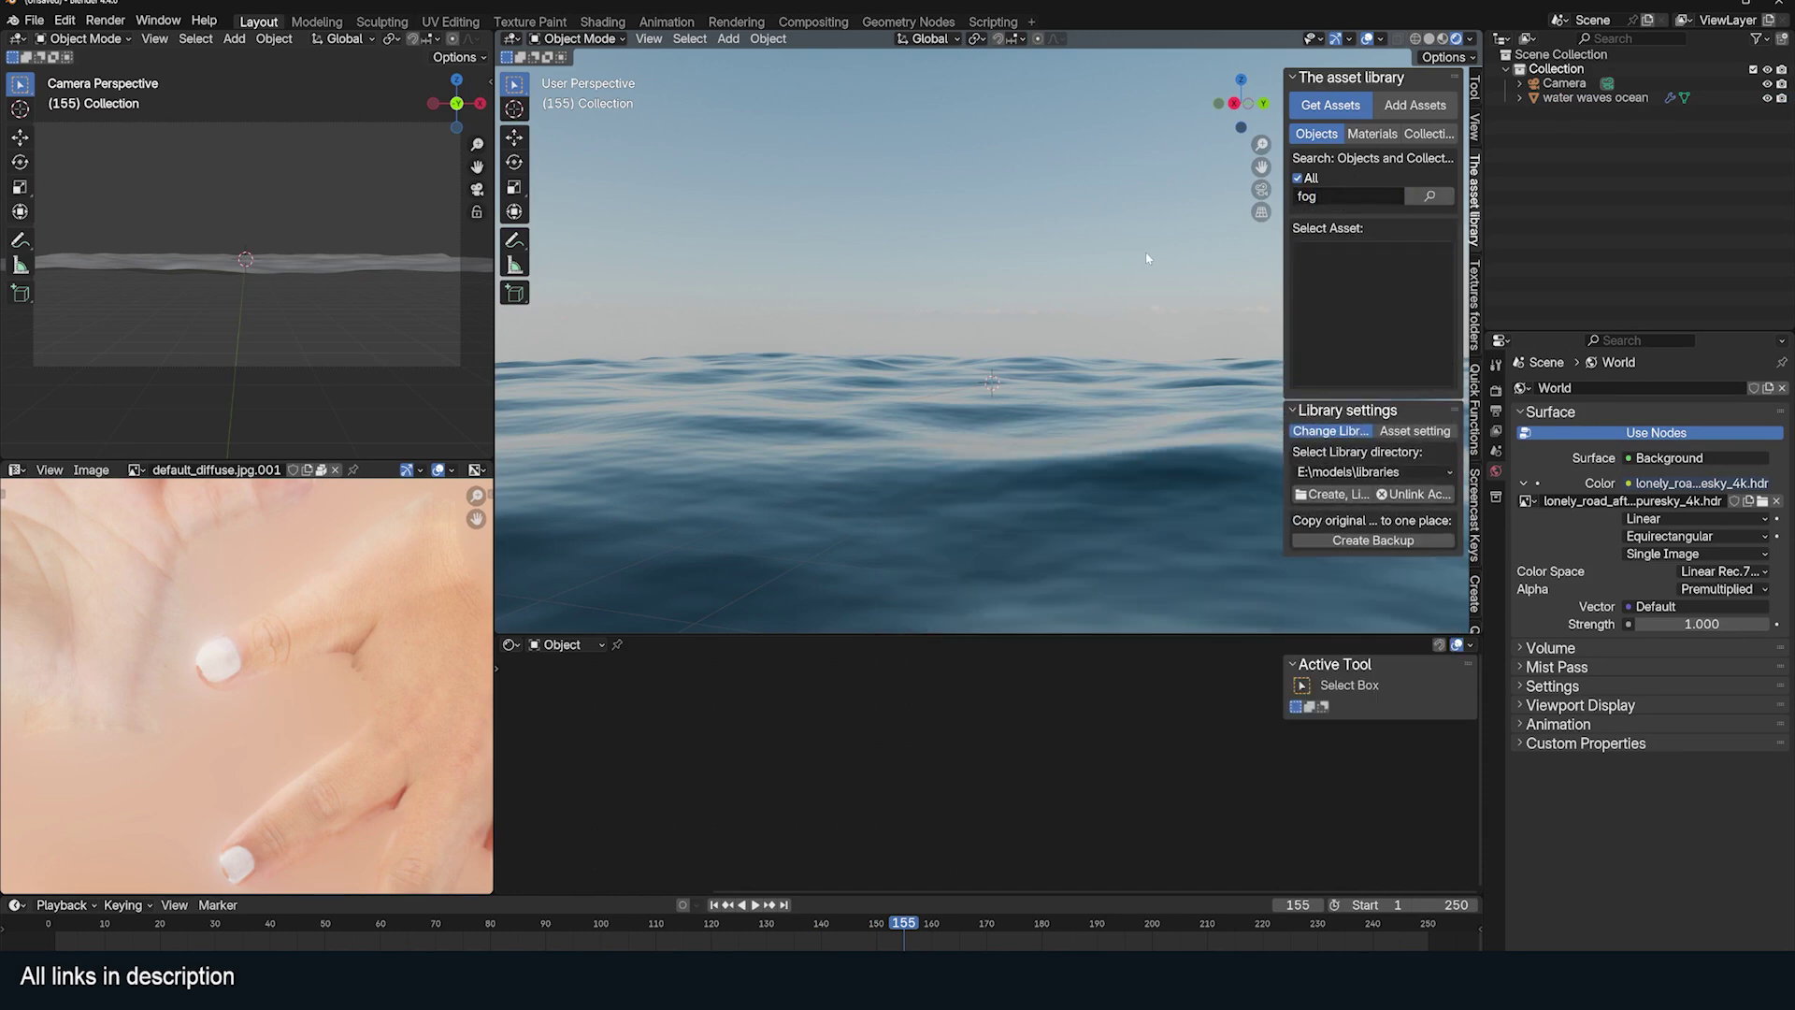
pyautogui.moveTo(1091, 288); pyautogui.dragTo(619, 319, button='middle')
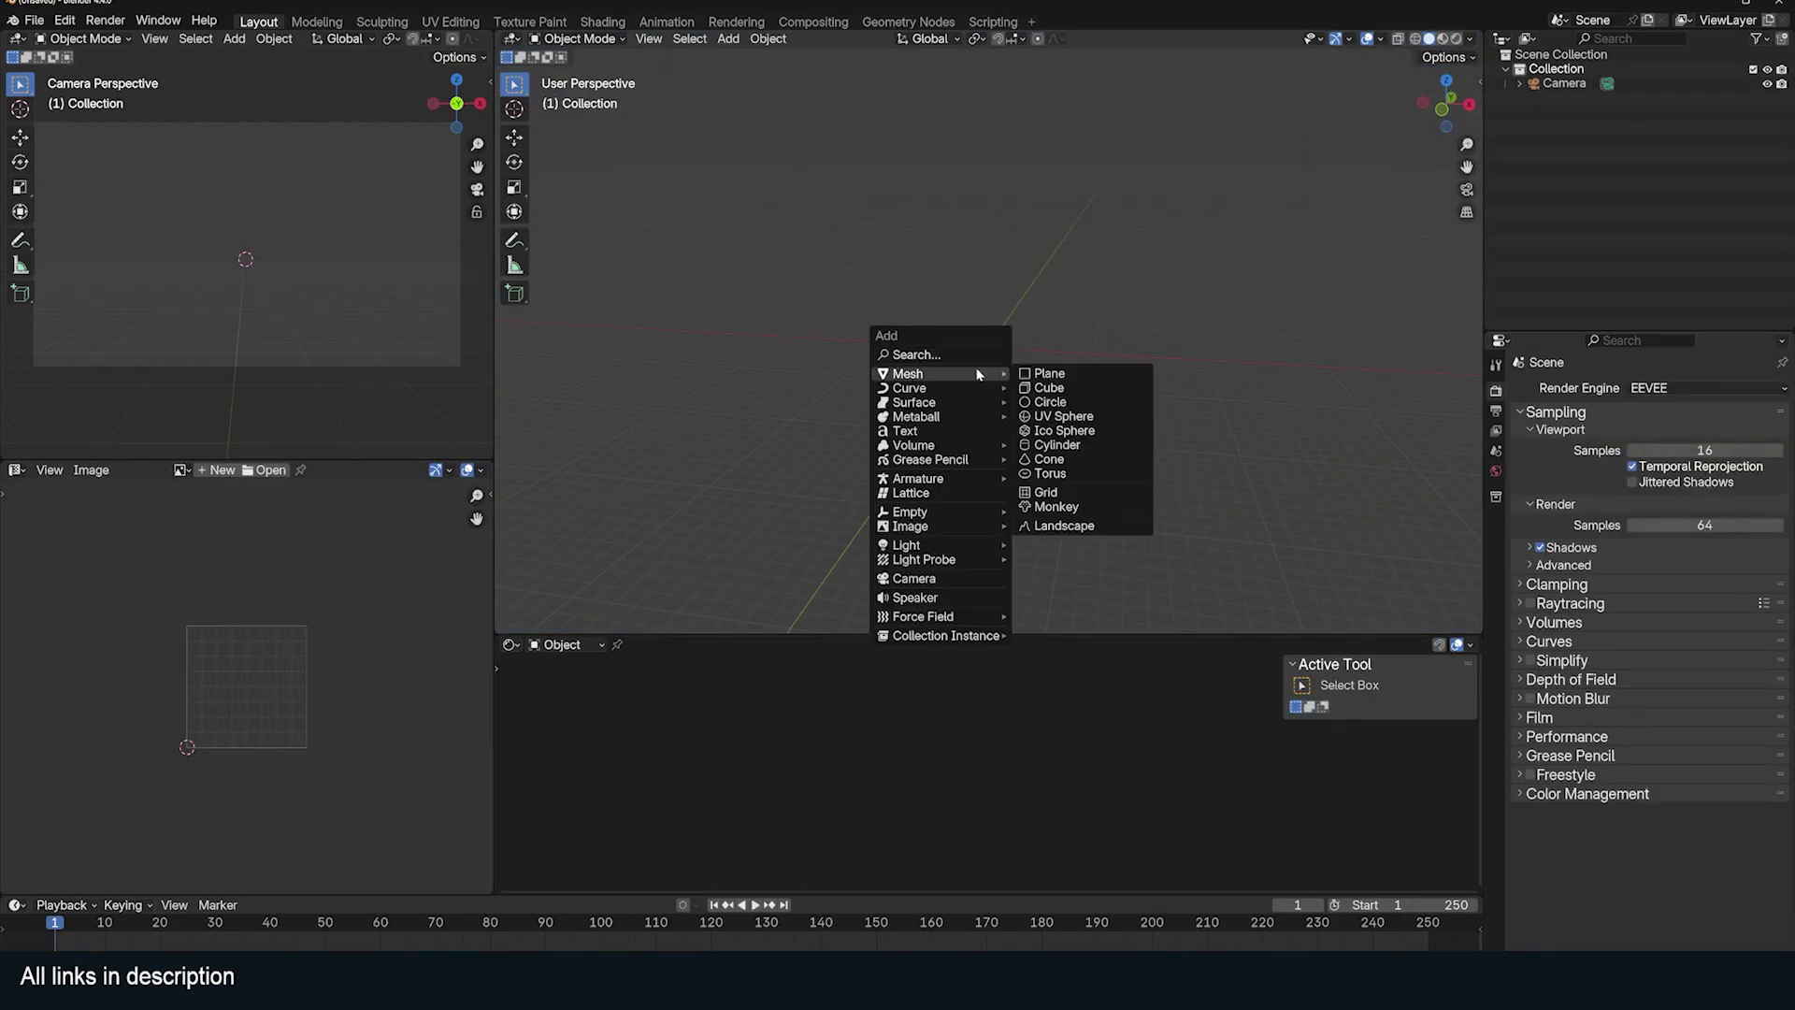
# Add a plane with a Simple Subdivision modifier, using 6 levels for both viewport and render
pyautogui.click(1062, 369)
pyautogui.click(1737, 435)
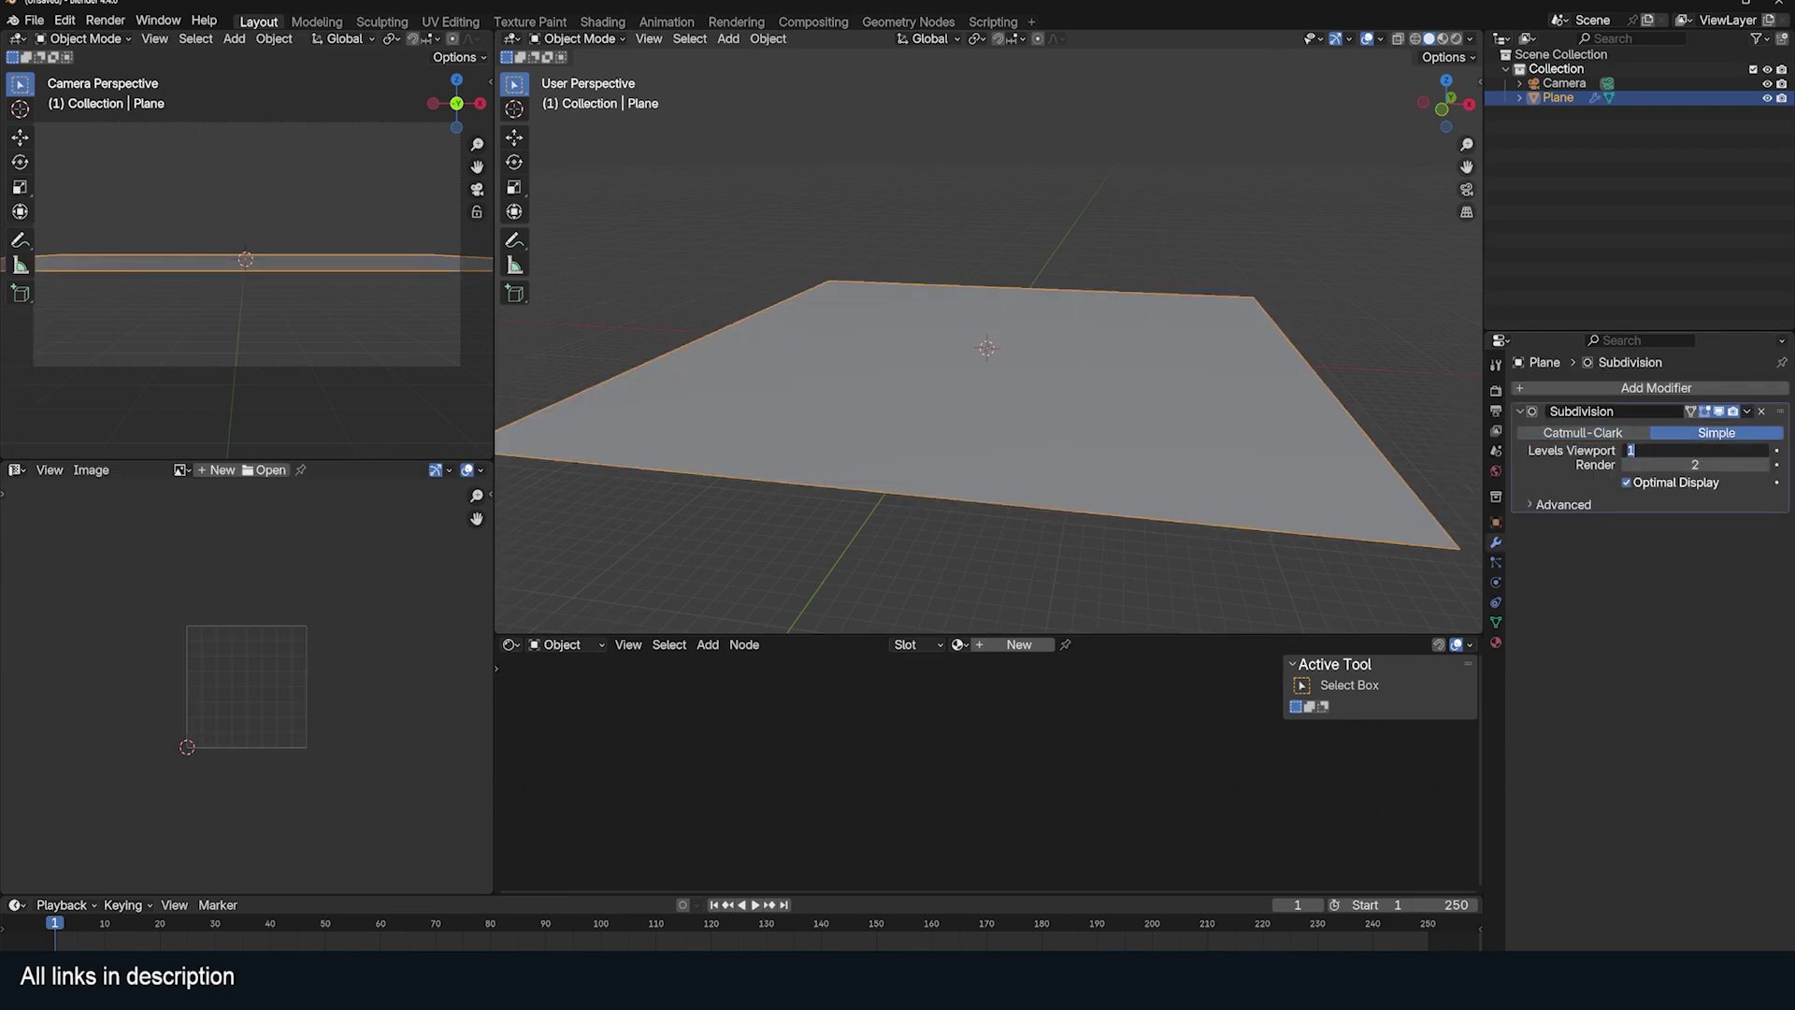
# Create a new geometry node tree for the plane in the Geometry Node Editor and enlarge the editor area
pyautogui.click(511, 645)
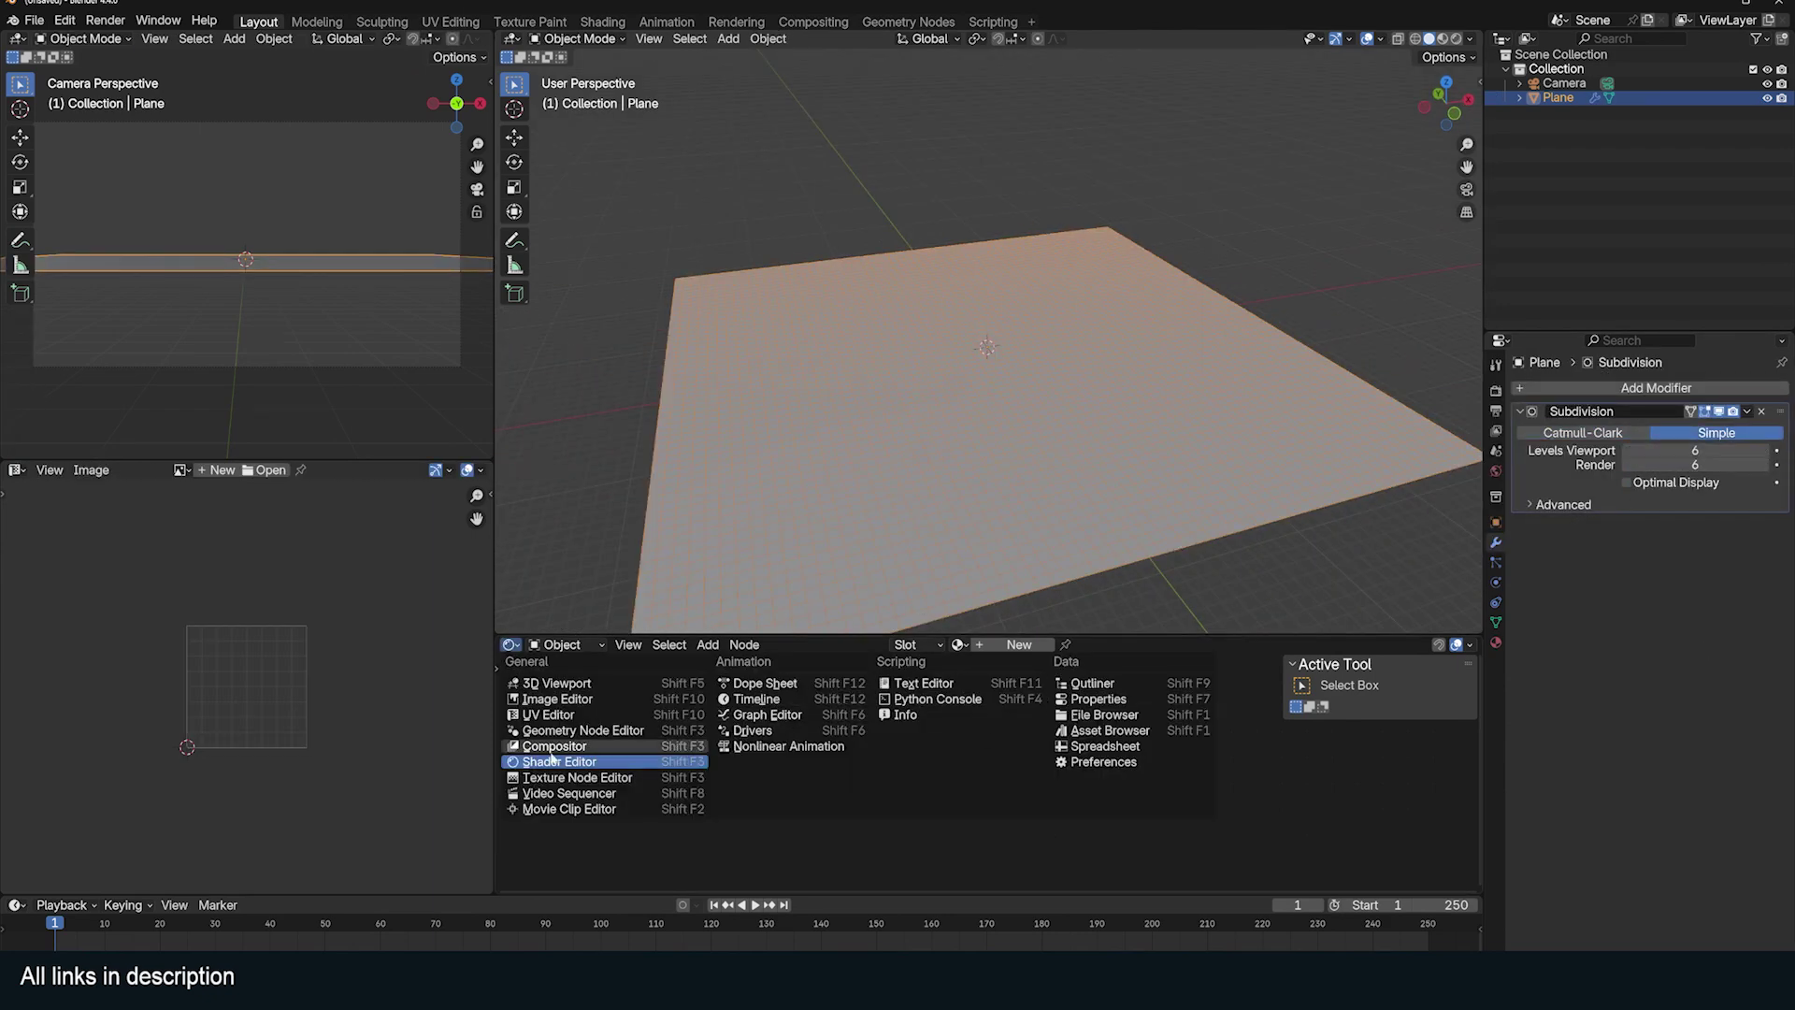
pyautogui.click(582, 730)
pyautogui.click(1010, 643)
pyautogui.moveTo(1108, 636); pyautogui.dragTo(1108, 565)
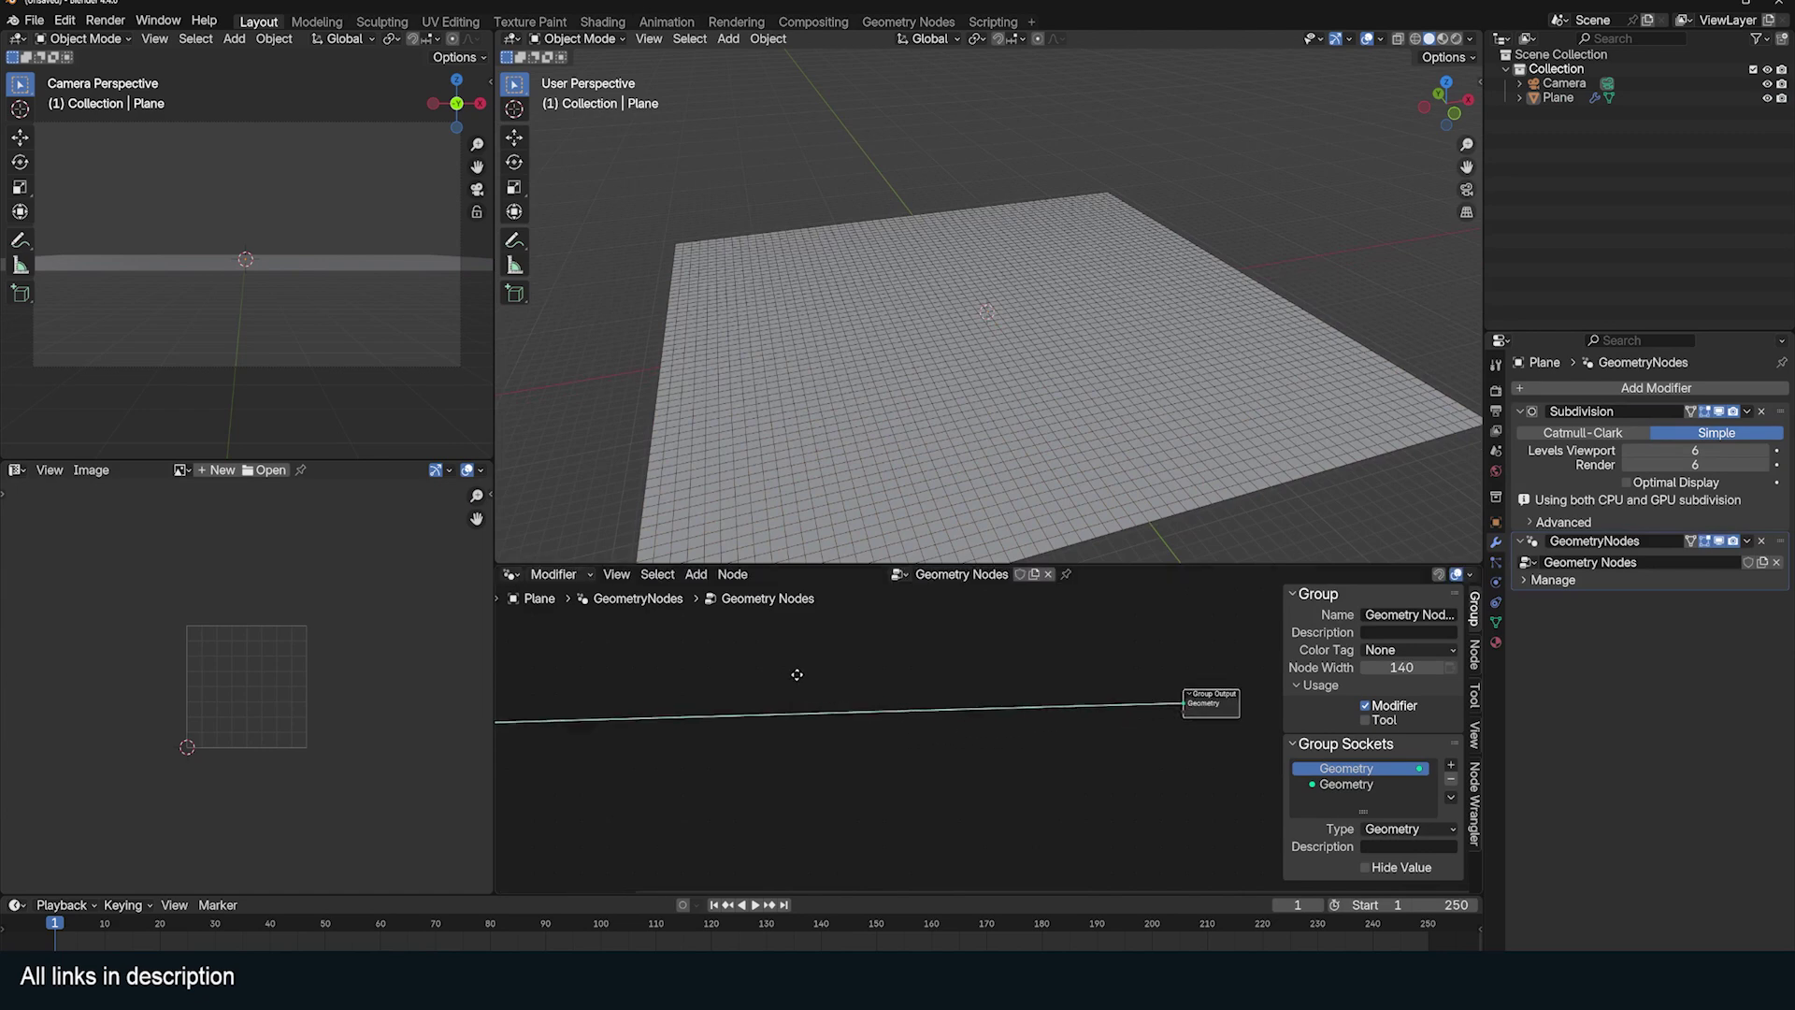
# Insert a Set Position node before the group output and connect a Noise Texture's Color to its Offset
pyautogui.moveTo(797, 674); pyautogui.dragTo(974, 687, button='middle')
pyautogui.hotkey('shift', 'a')
pyautogui.write('set')
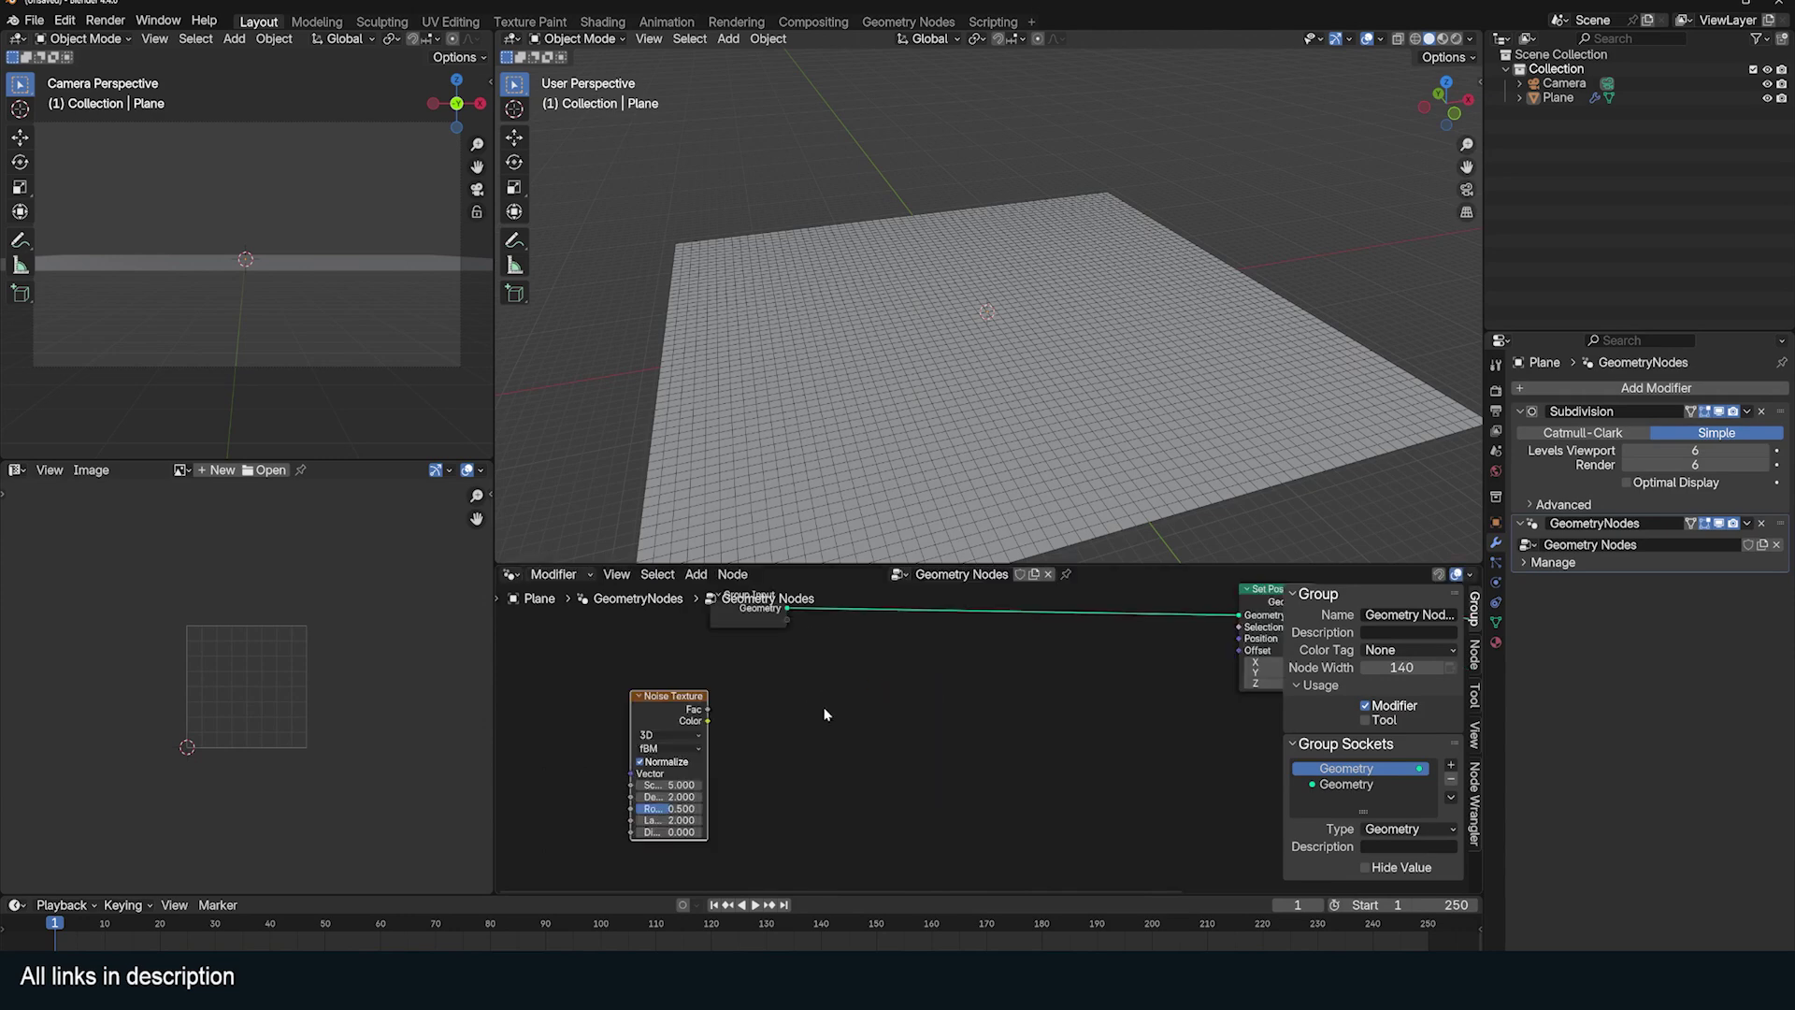
pyautogui.moveTo(840, 716); pyautogui.dragTo(1193, 645)
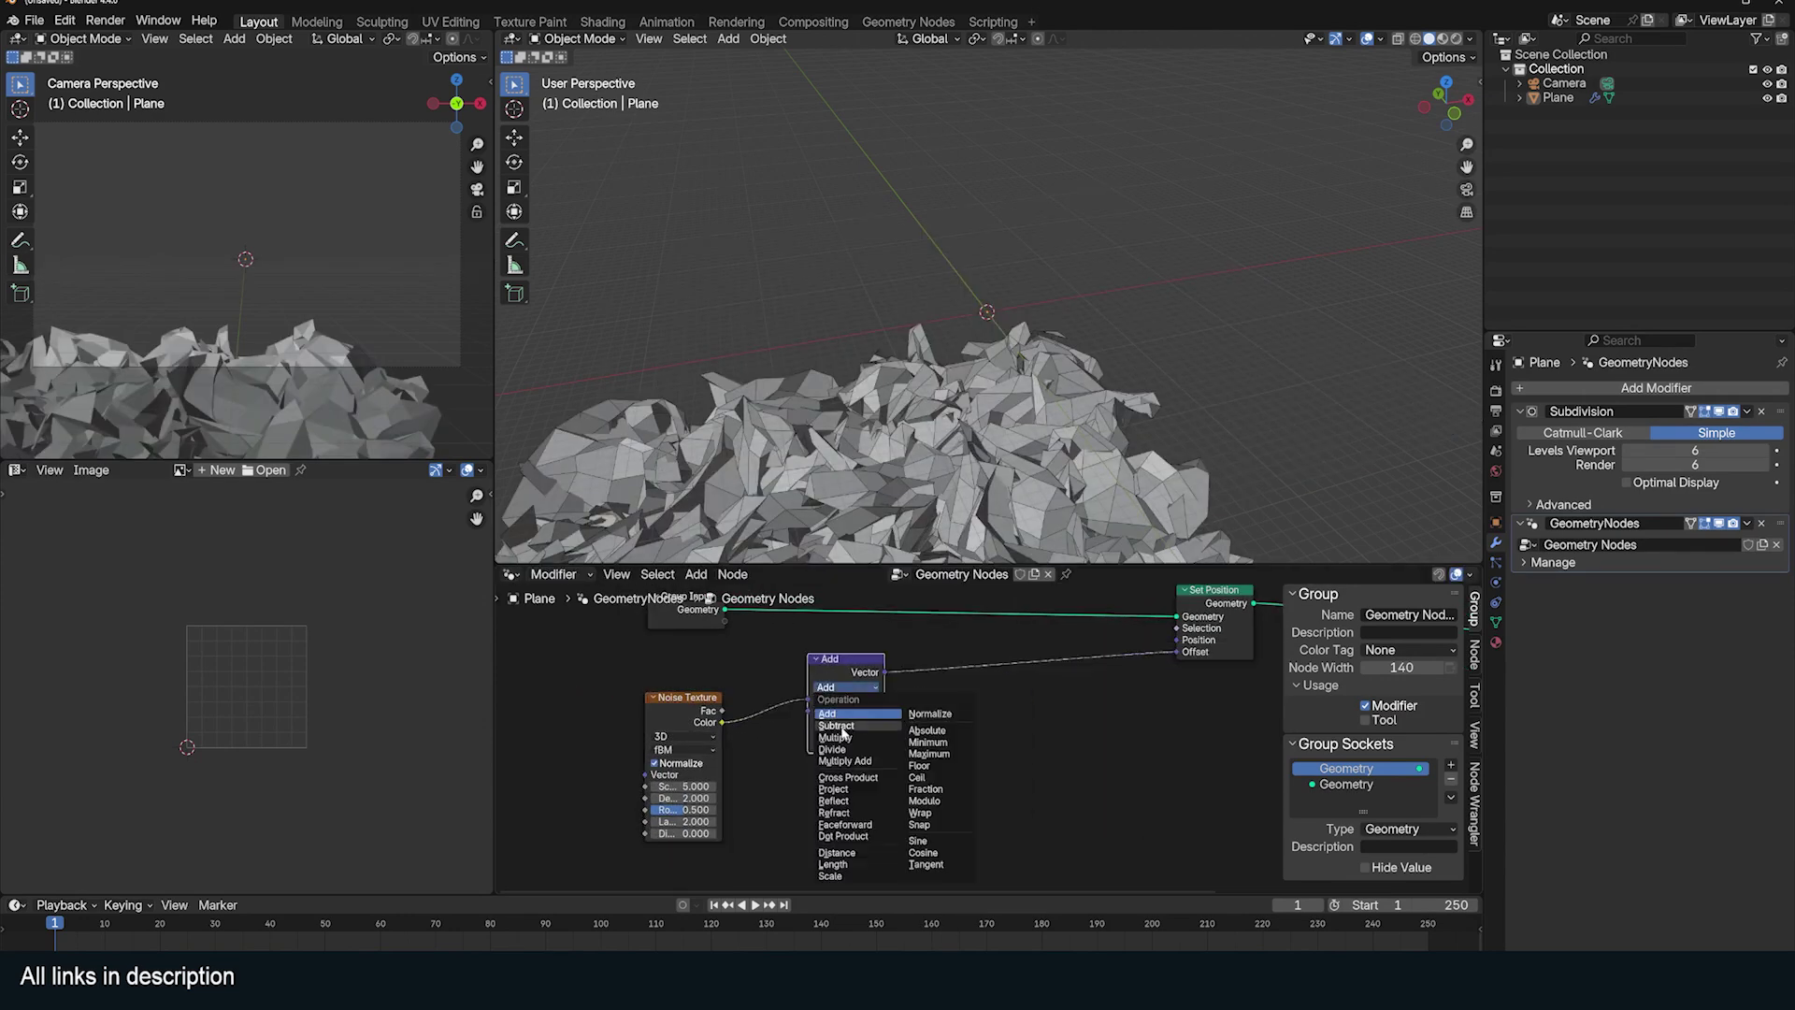
# Subtract 0.5 on every axis from the noise color and scale the result by 0.05 before the Set Position offset
pyautogui.write('0.5')
pyautogui.press('Return')
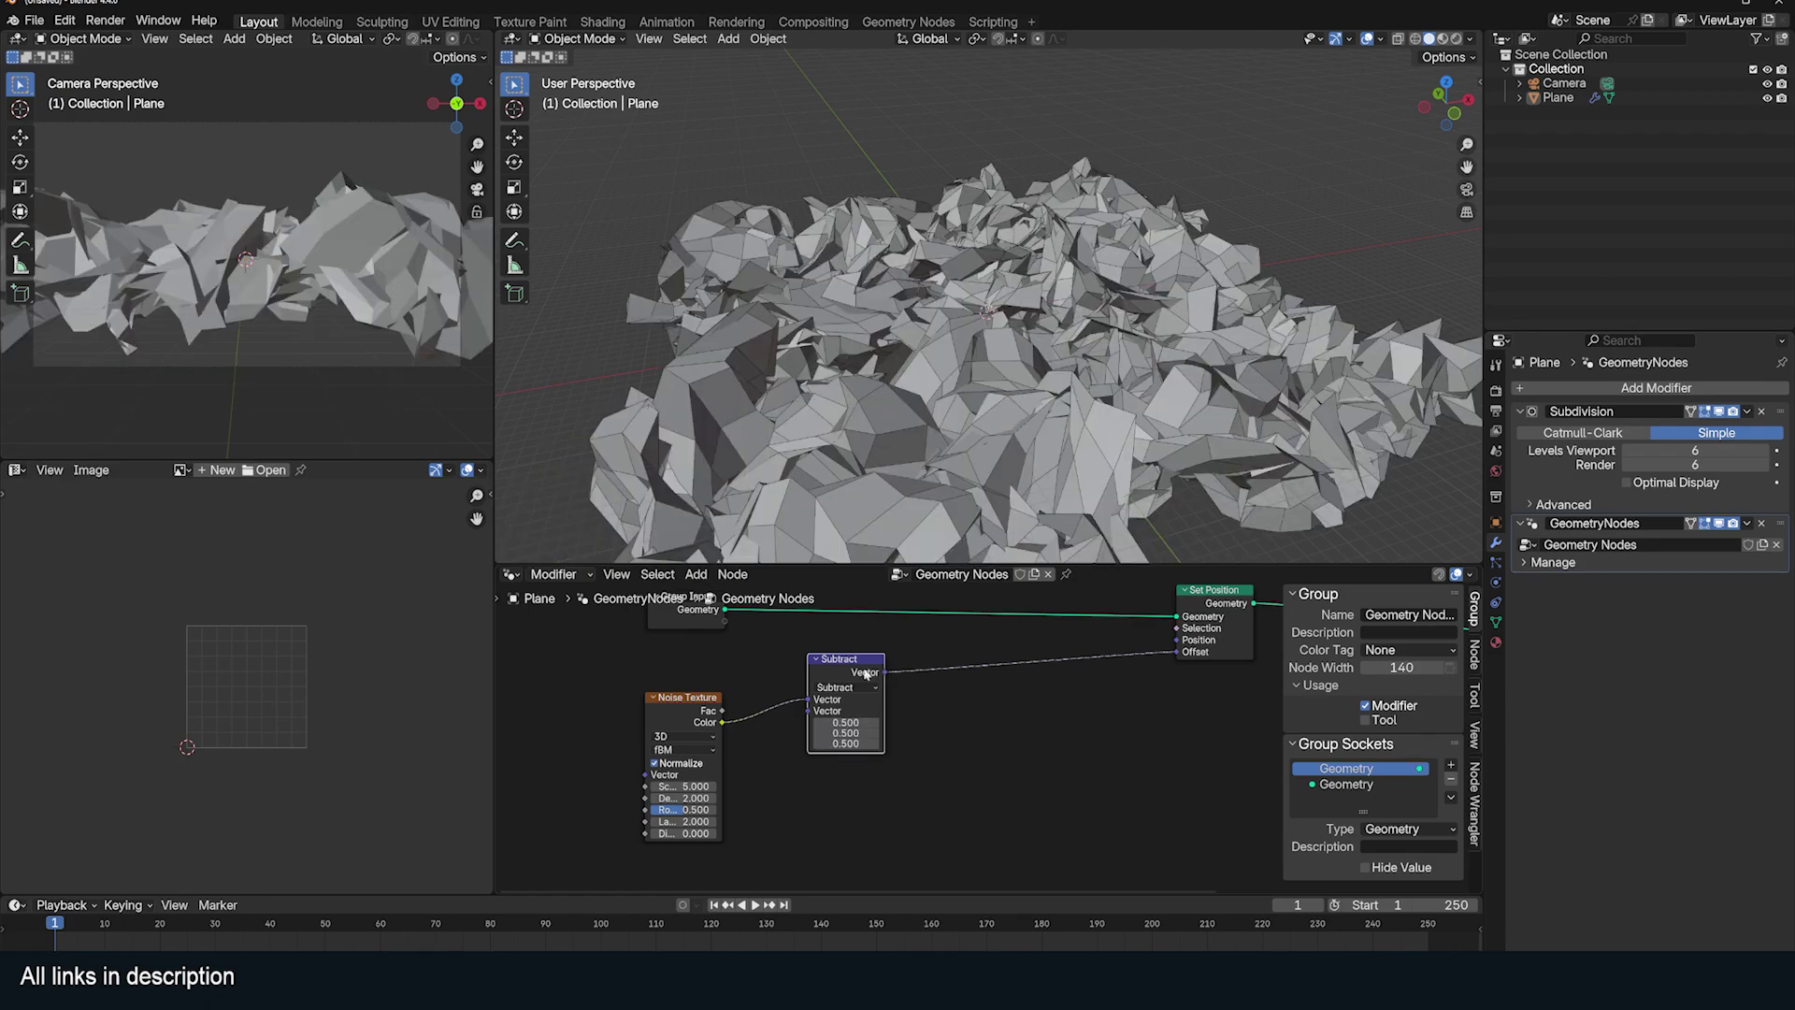
pyautogui.click(946, 711)
pyautogui.click(950, 744)
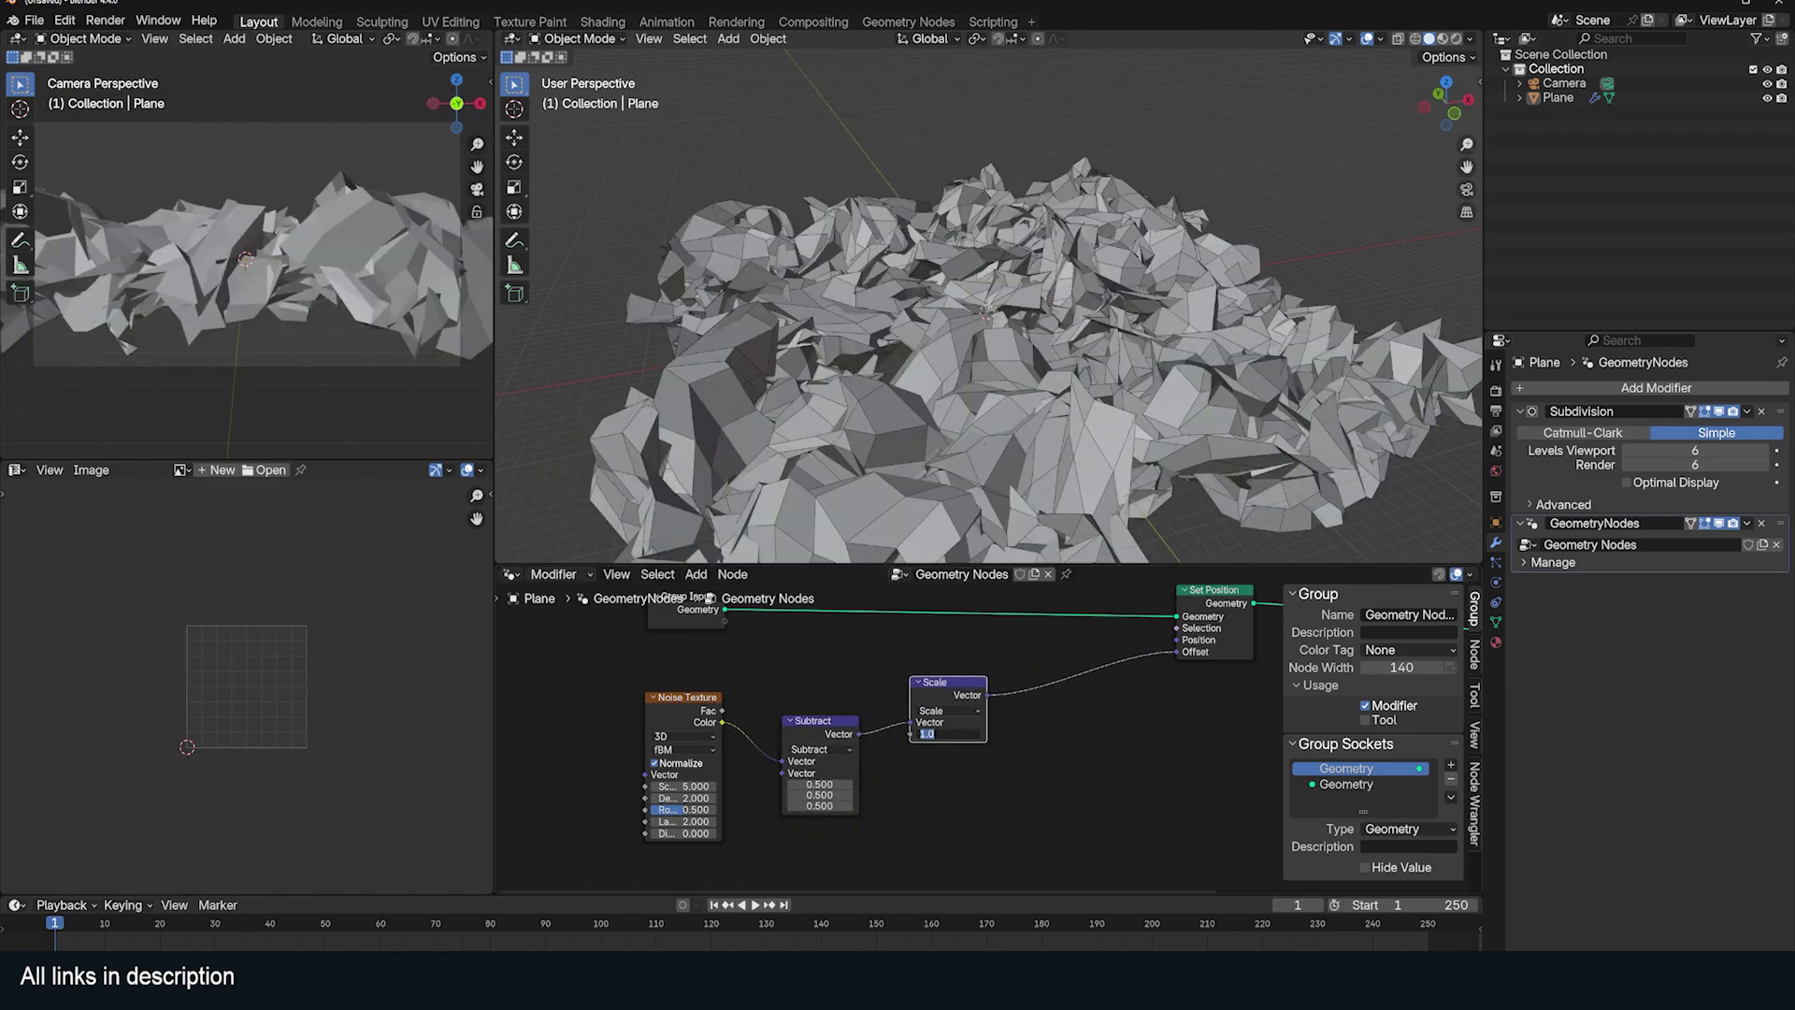
pyautogui.write('0.05')
pyautogui.press('Return')
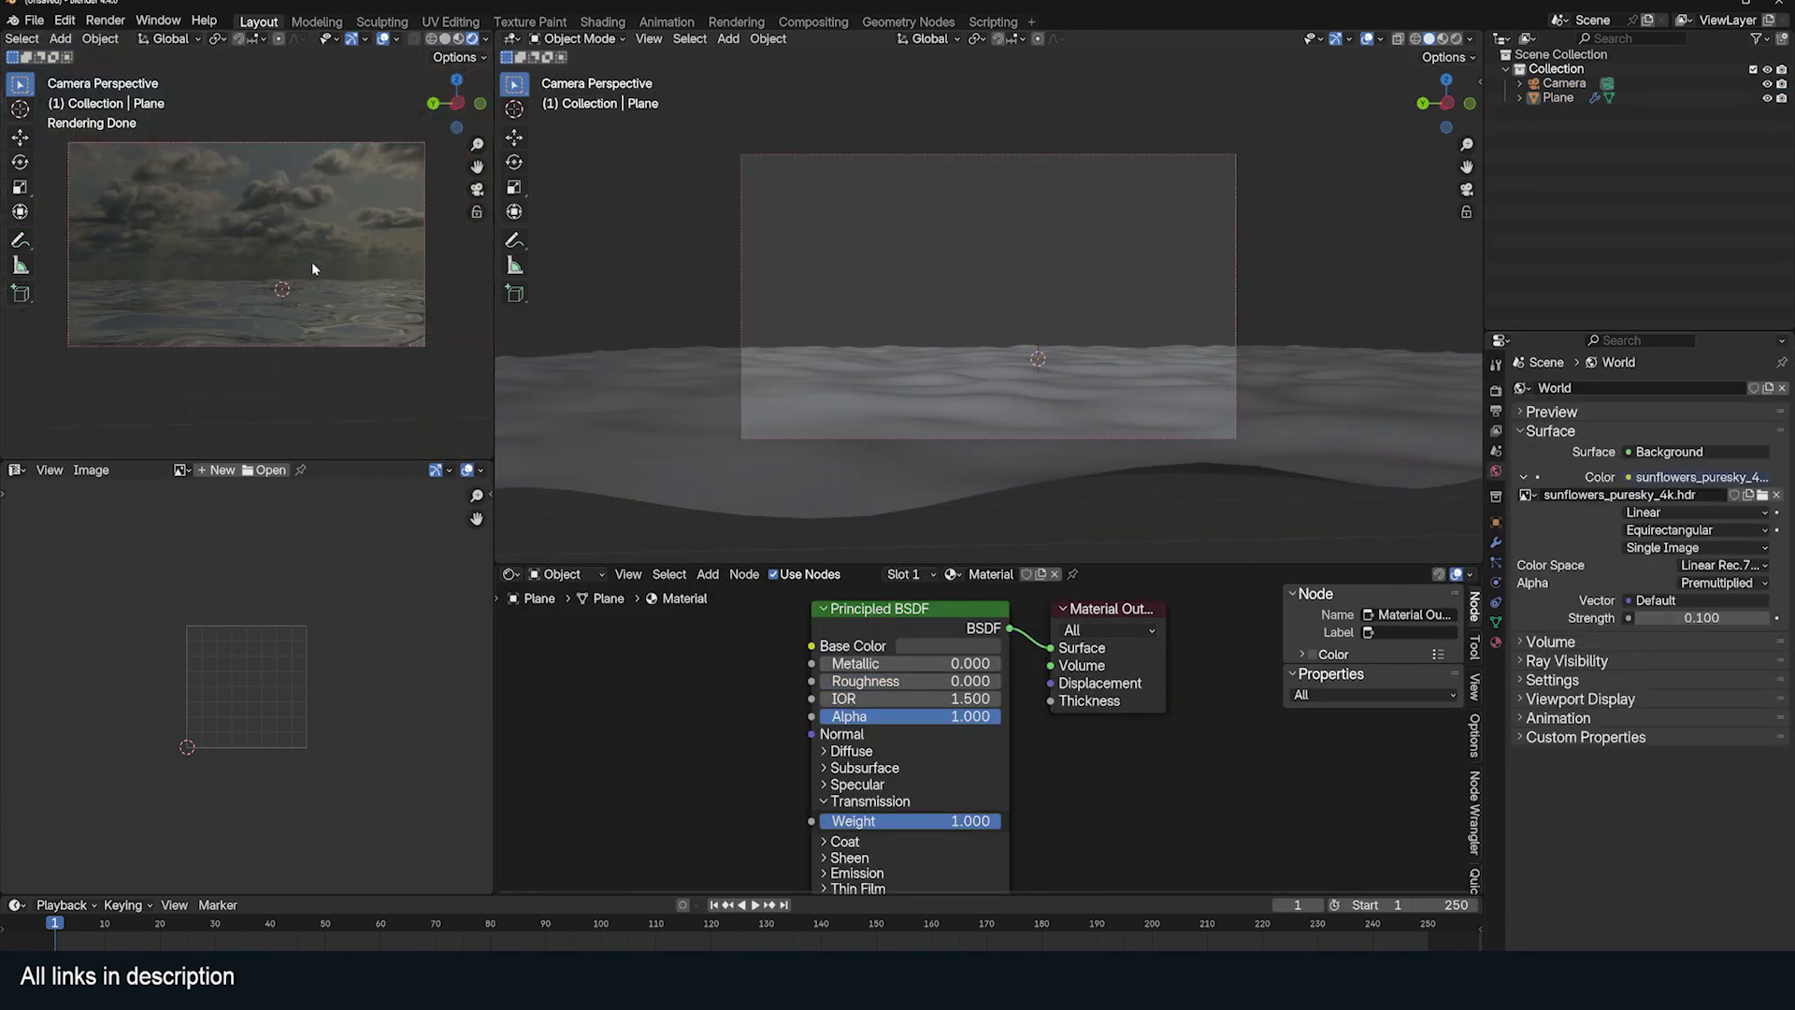
# Replace the world's background image with a Nishita Sky Texture and set its ozone to 6.975
pyautogui.click(1628, 477)
pyautogui.click(1217, 635)
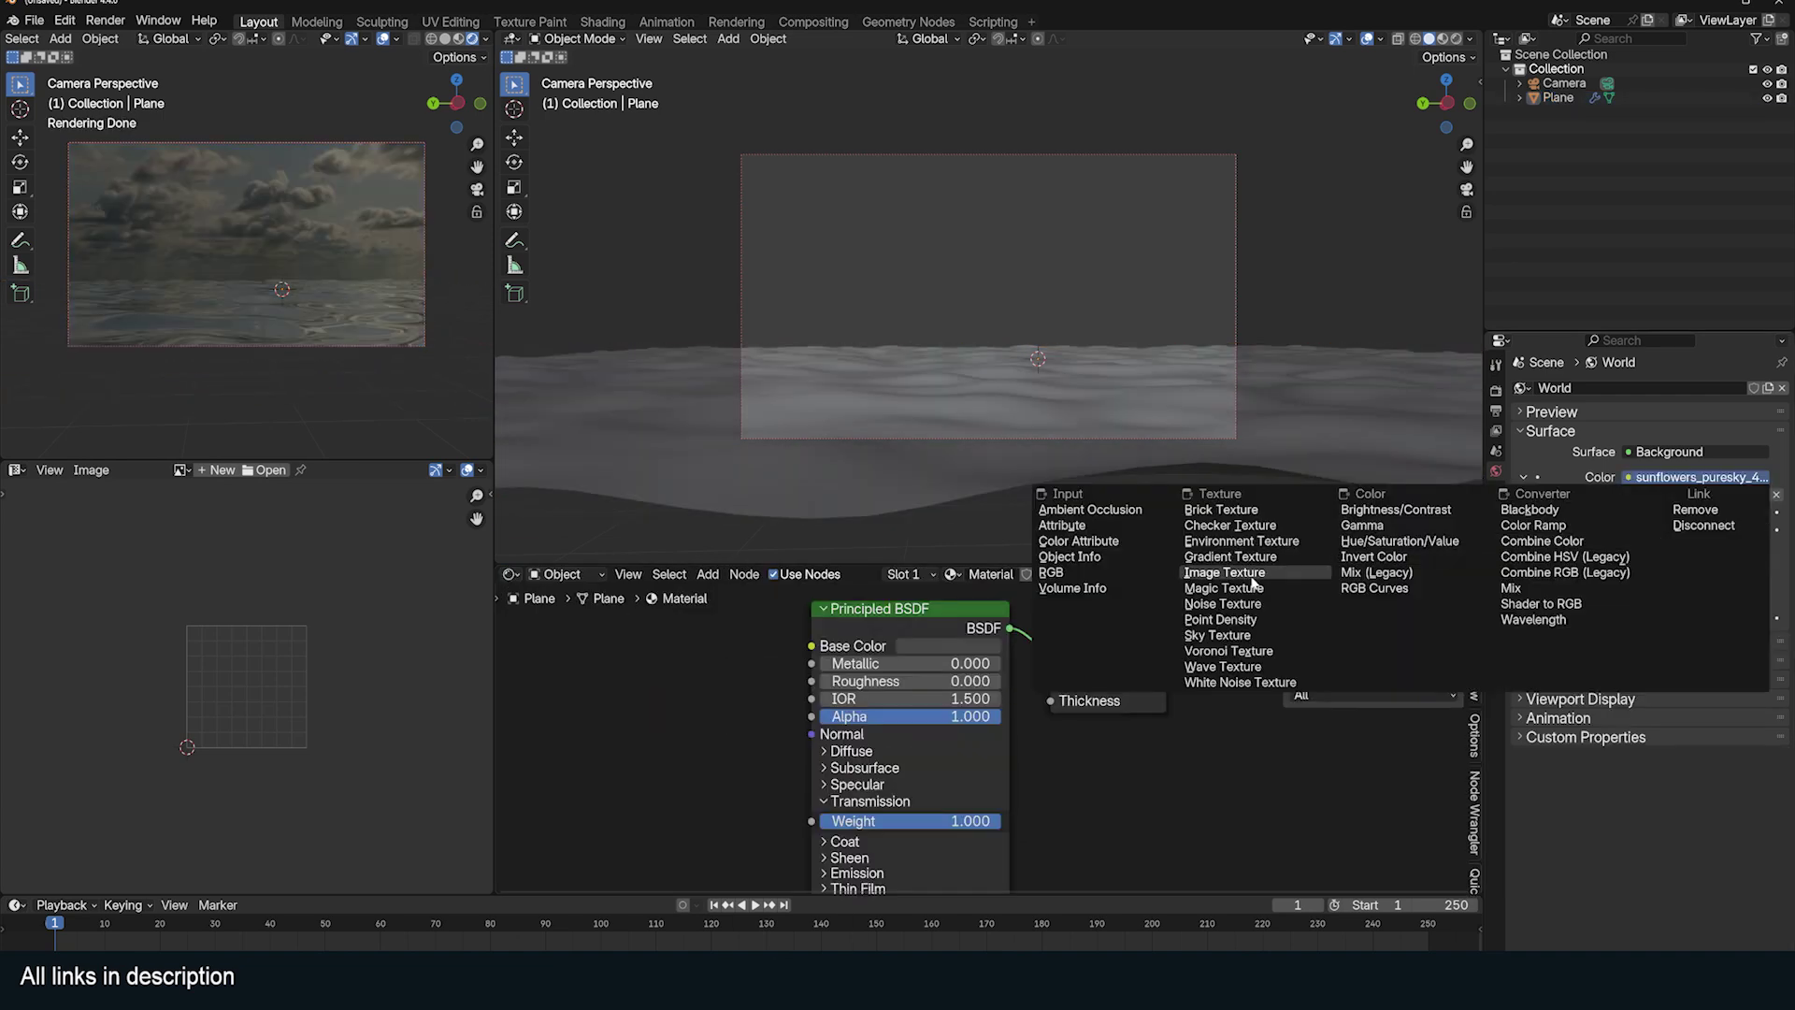
pyautogui.click(1230, 635)
pyautogui.moveTo(1684, 640); pyautogui.dragTo(1656, 611)
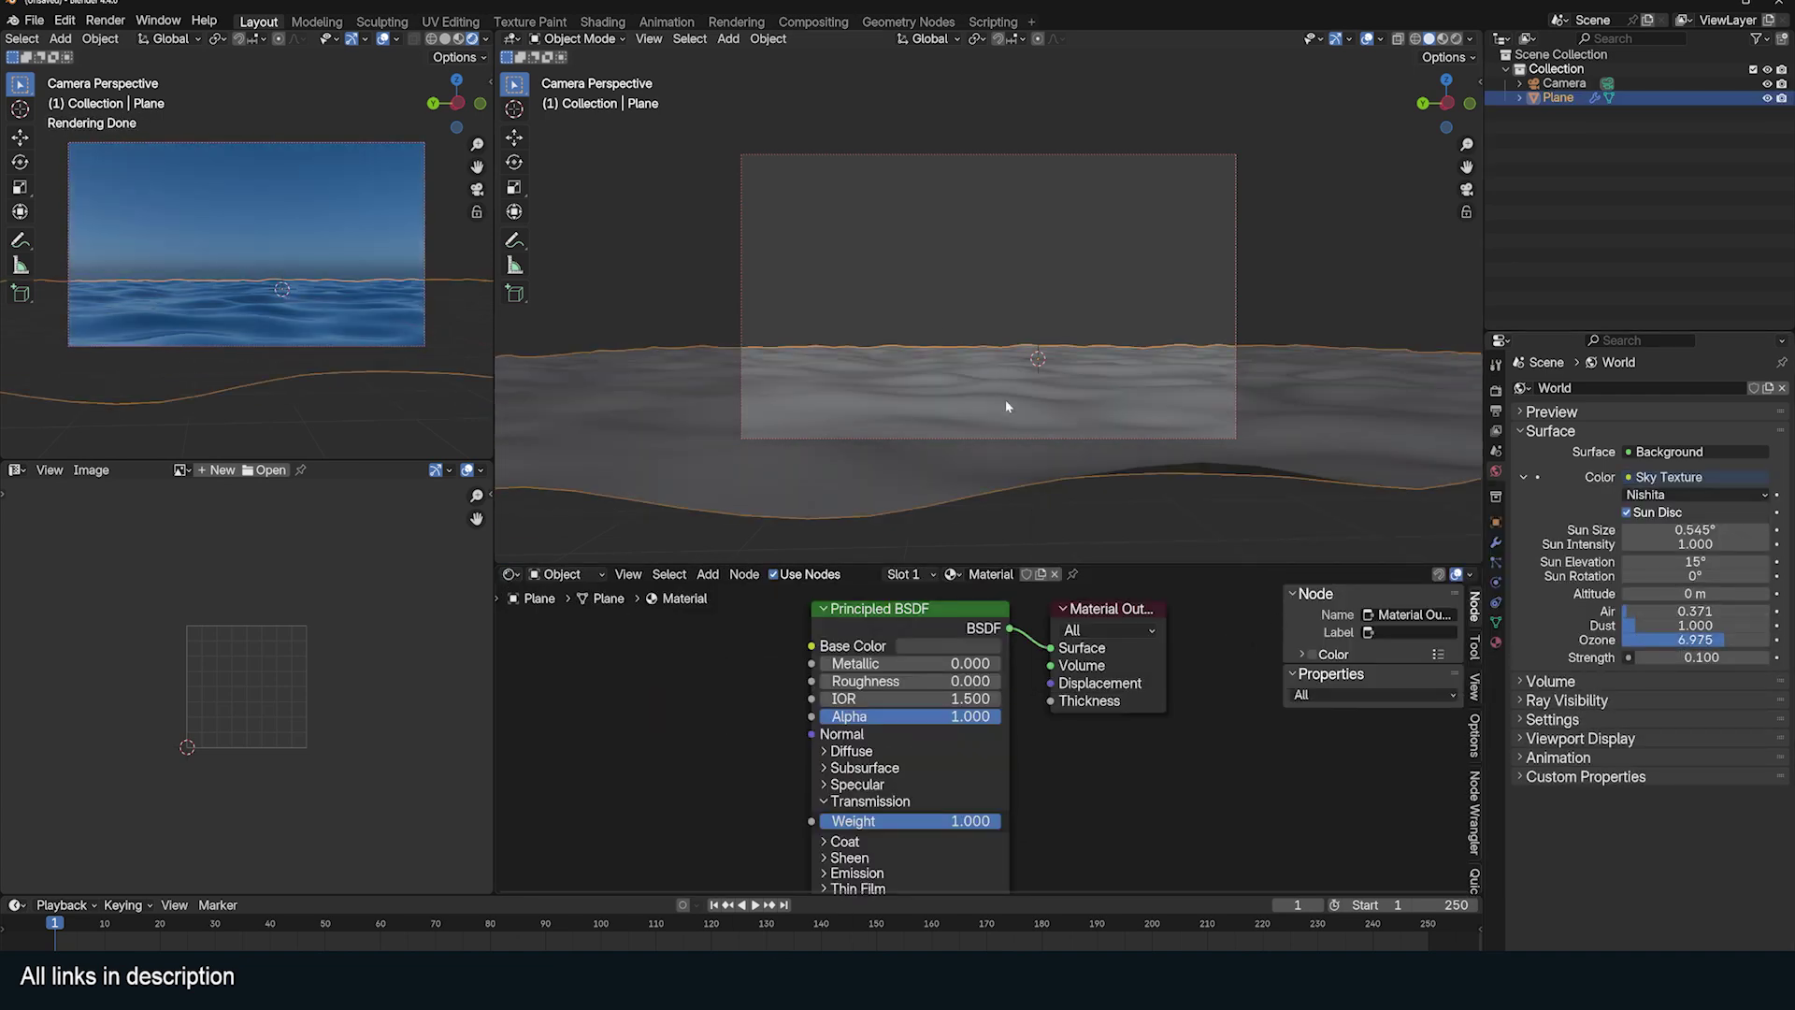
# Return to the plane's geometry nodes and set the Noise Texture's scale to 8.630
pyautogui.click(510, 574)
pyautogui.click(582, 660)
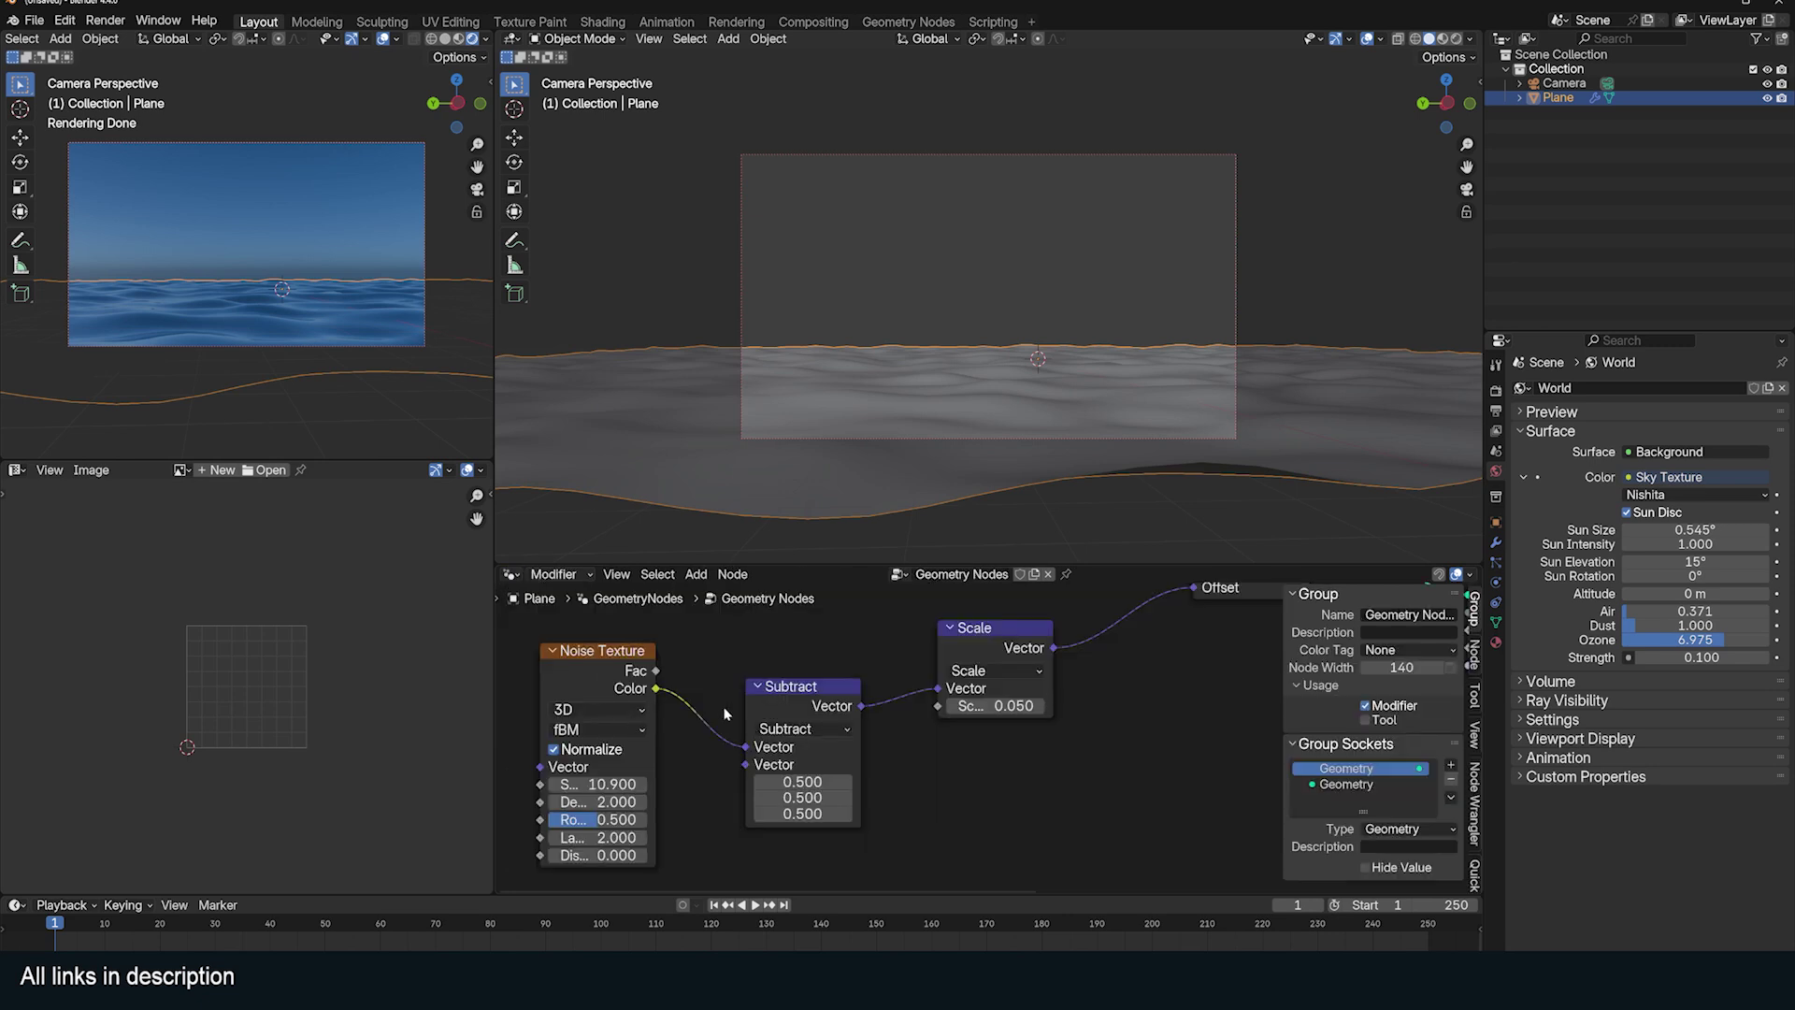
pyautogui.moveTo(945, 797); pyautogui.dragTo(1046, 724)
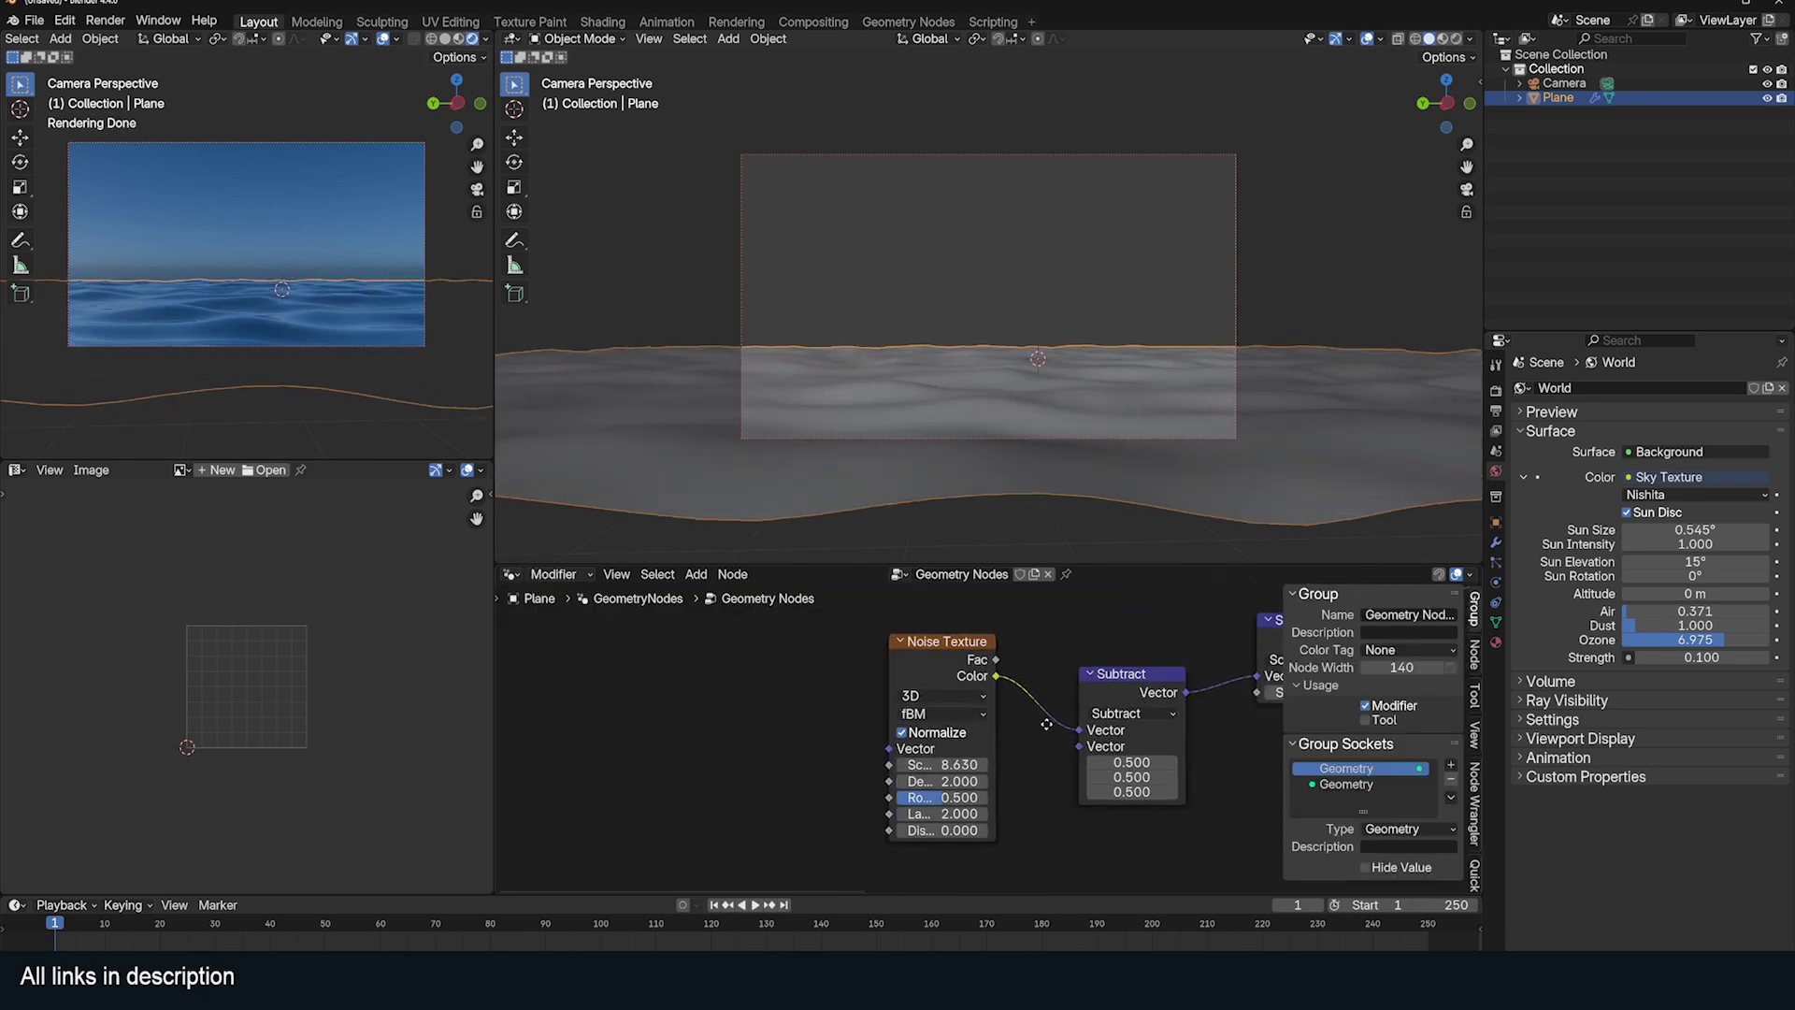
# Feed a Position node into the Noise Texture's Vector through a Vector Math Add node and reset its added values to 0
pyautogui.scroll(-2, 1087, 632)
pyautogui.moveTo(1088, 632); pyautogui.dragTo(977, 696, button='middle')
pyautogui.hotkey('shift', 'a')
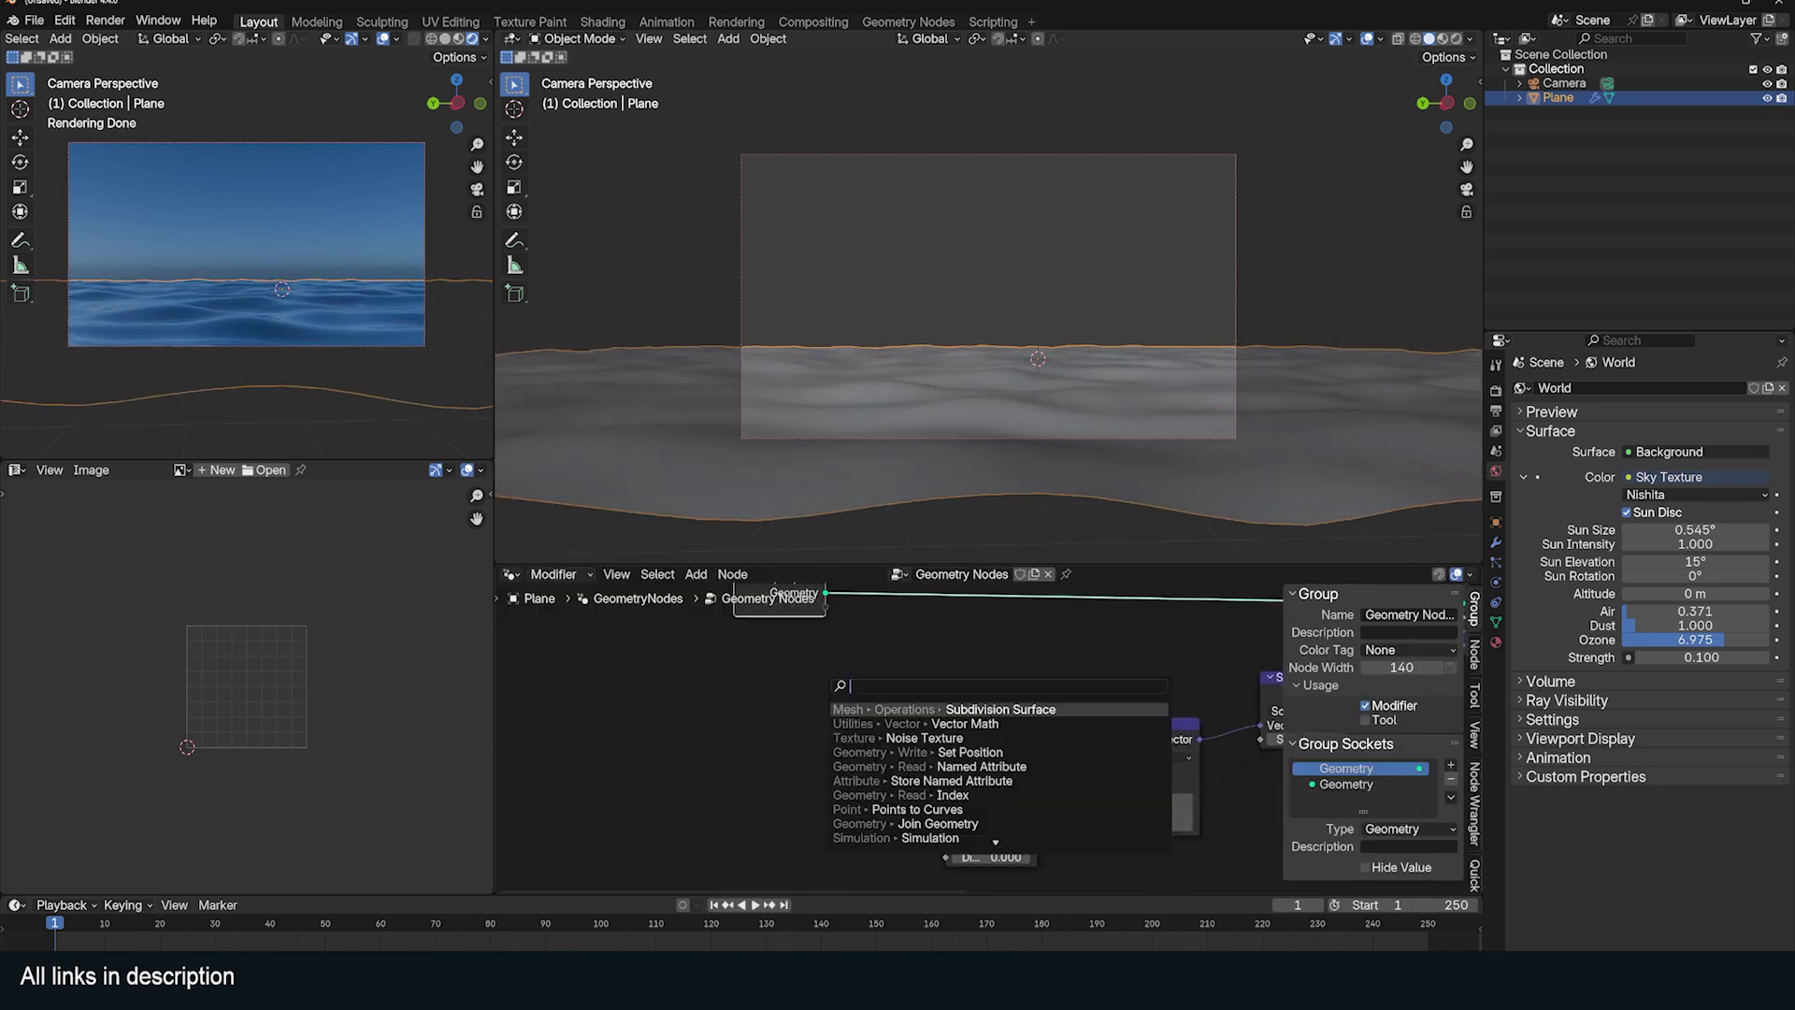
pyautogui.press('Return')
pyautogui.write('vc')
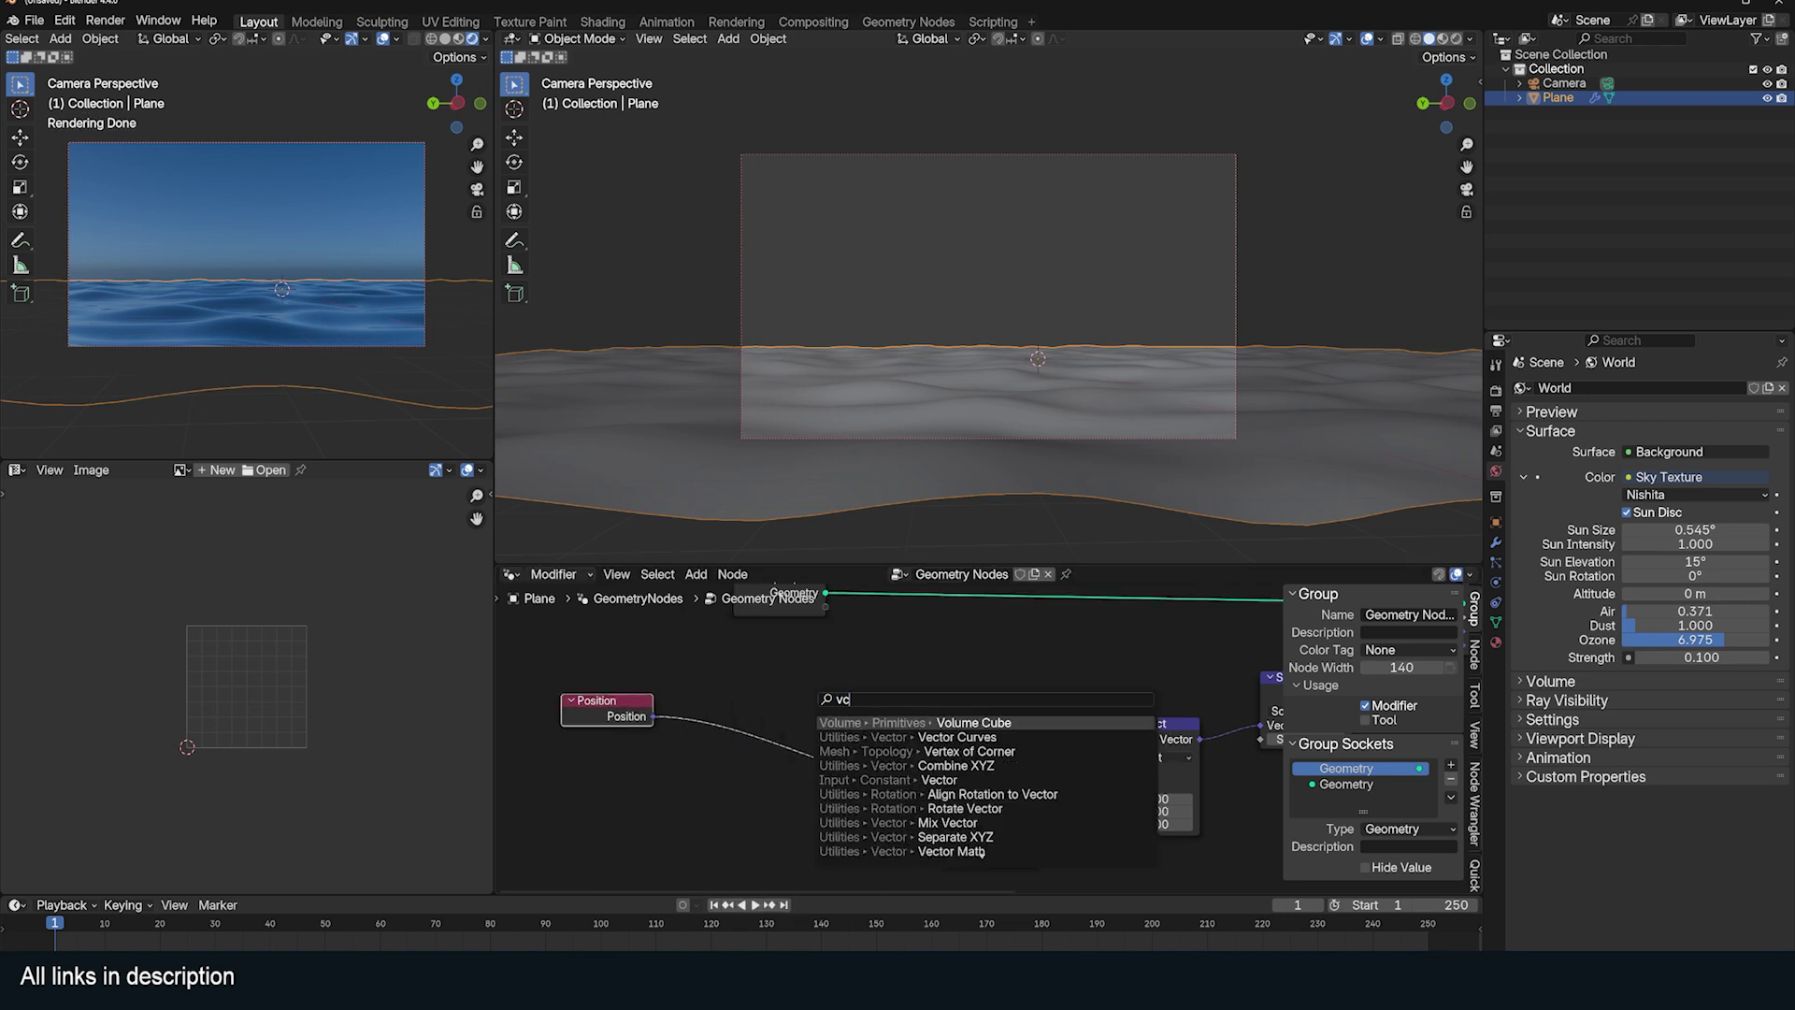
pyautogui.click(767, 739)
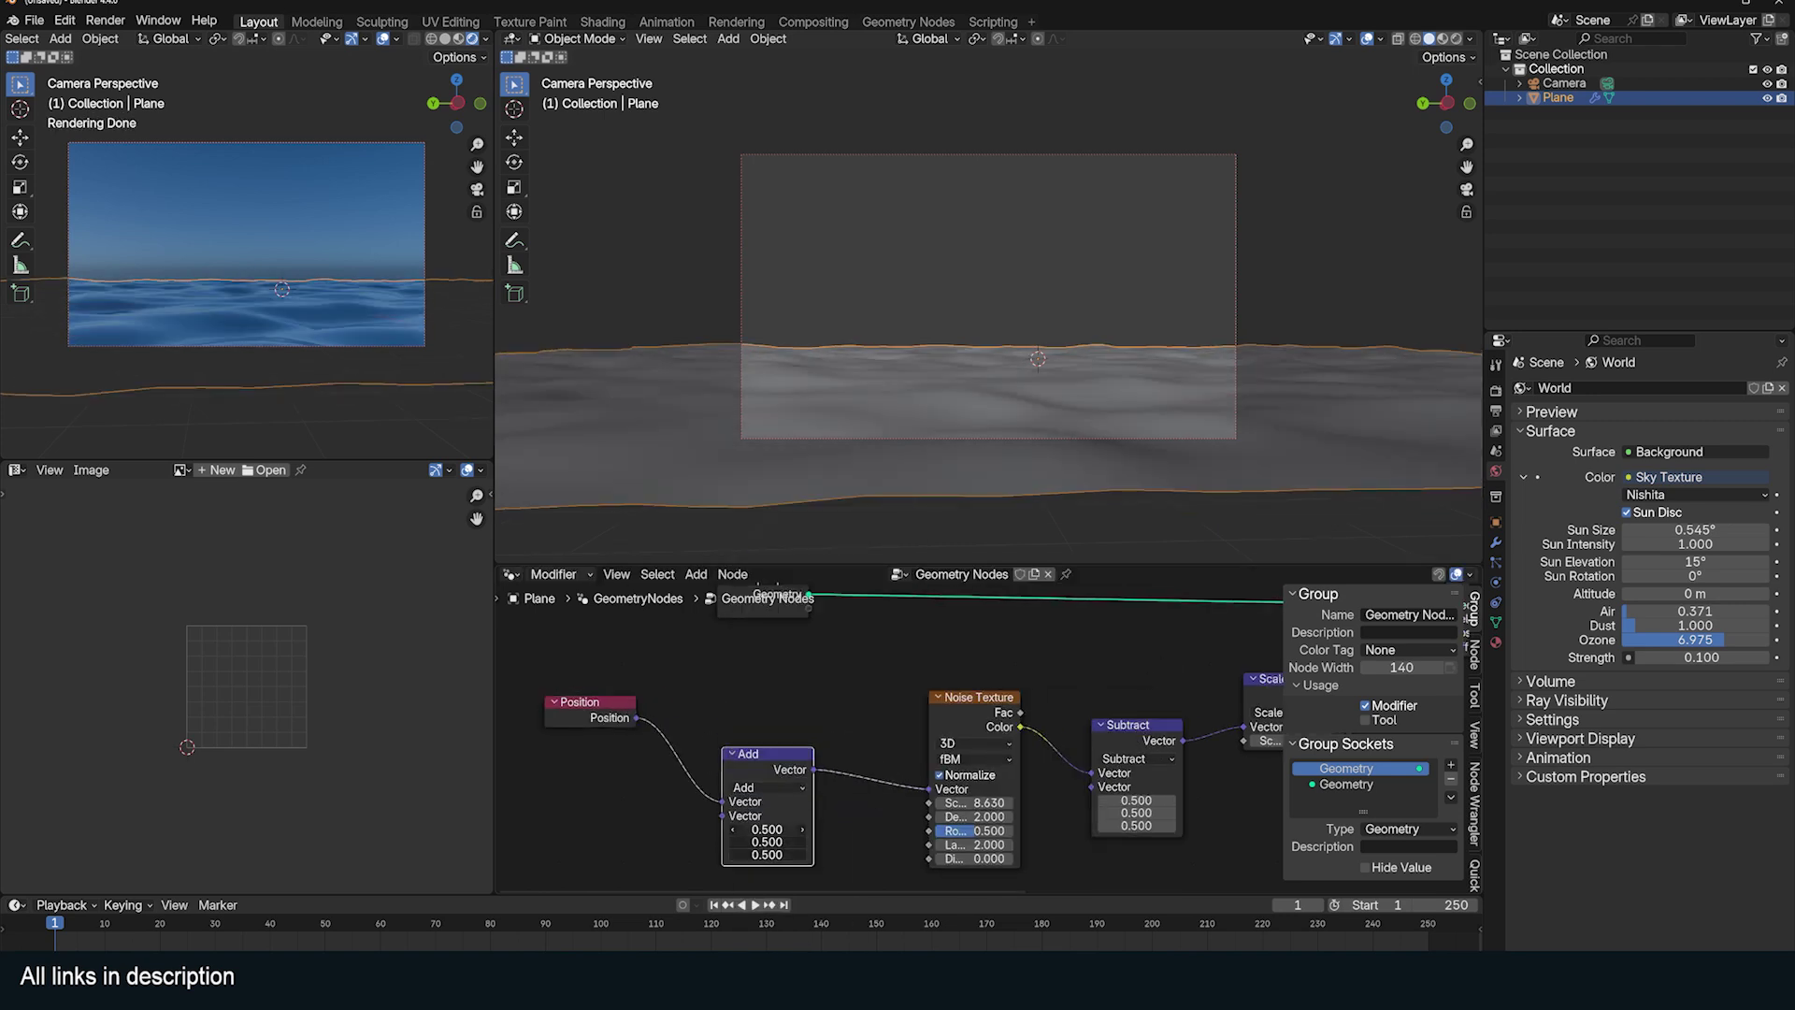
pyautogui.moveTo(766, 830); pyautogui.dragTo(796, 767, button='middle')
pyautogui.press('BackSpace')
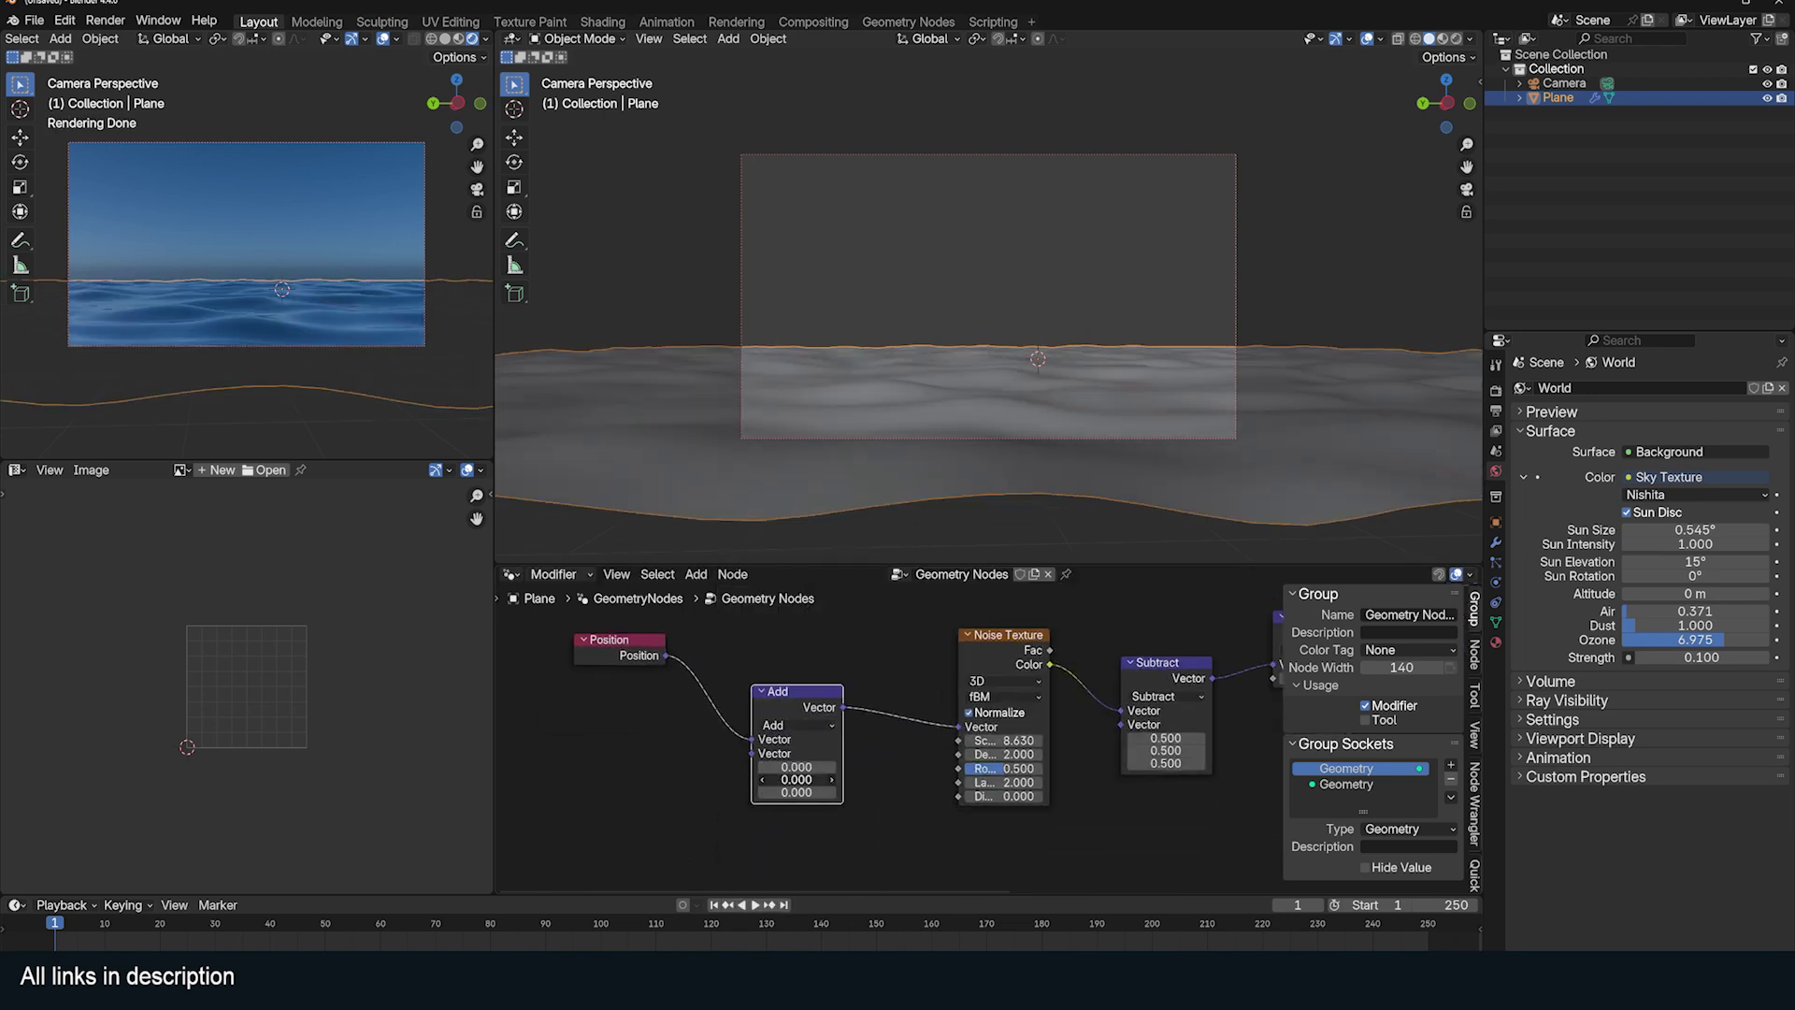
pyautogui.hotkey('ctrl', 'alt', 'v')
# Add a Scene Time node below the Position node and start the animation playback
pyautogui.moveTo(512, 711); pyautogui.dragTo(587, 660, button='middle')
pyautogui.hotkey('shift', 'a')
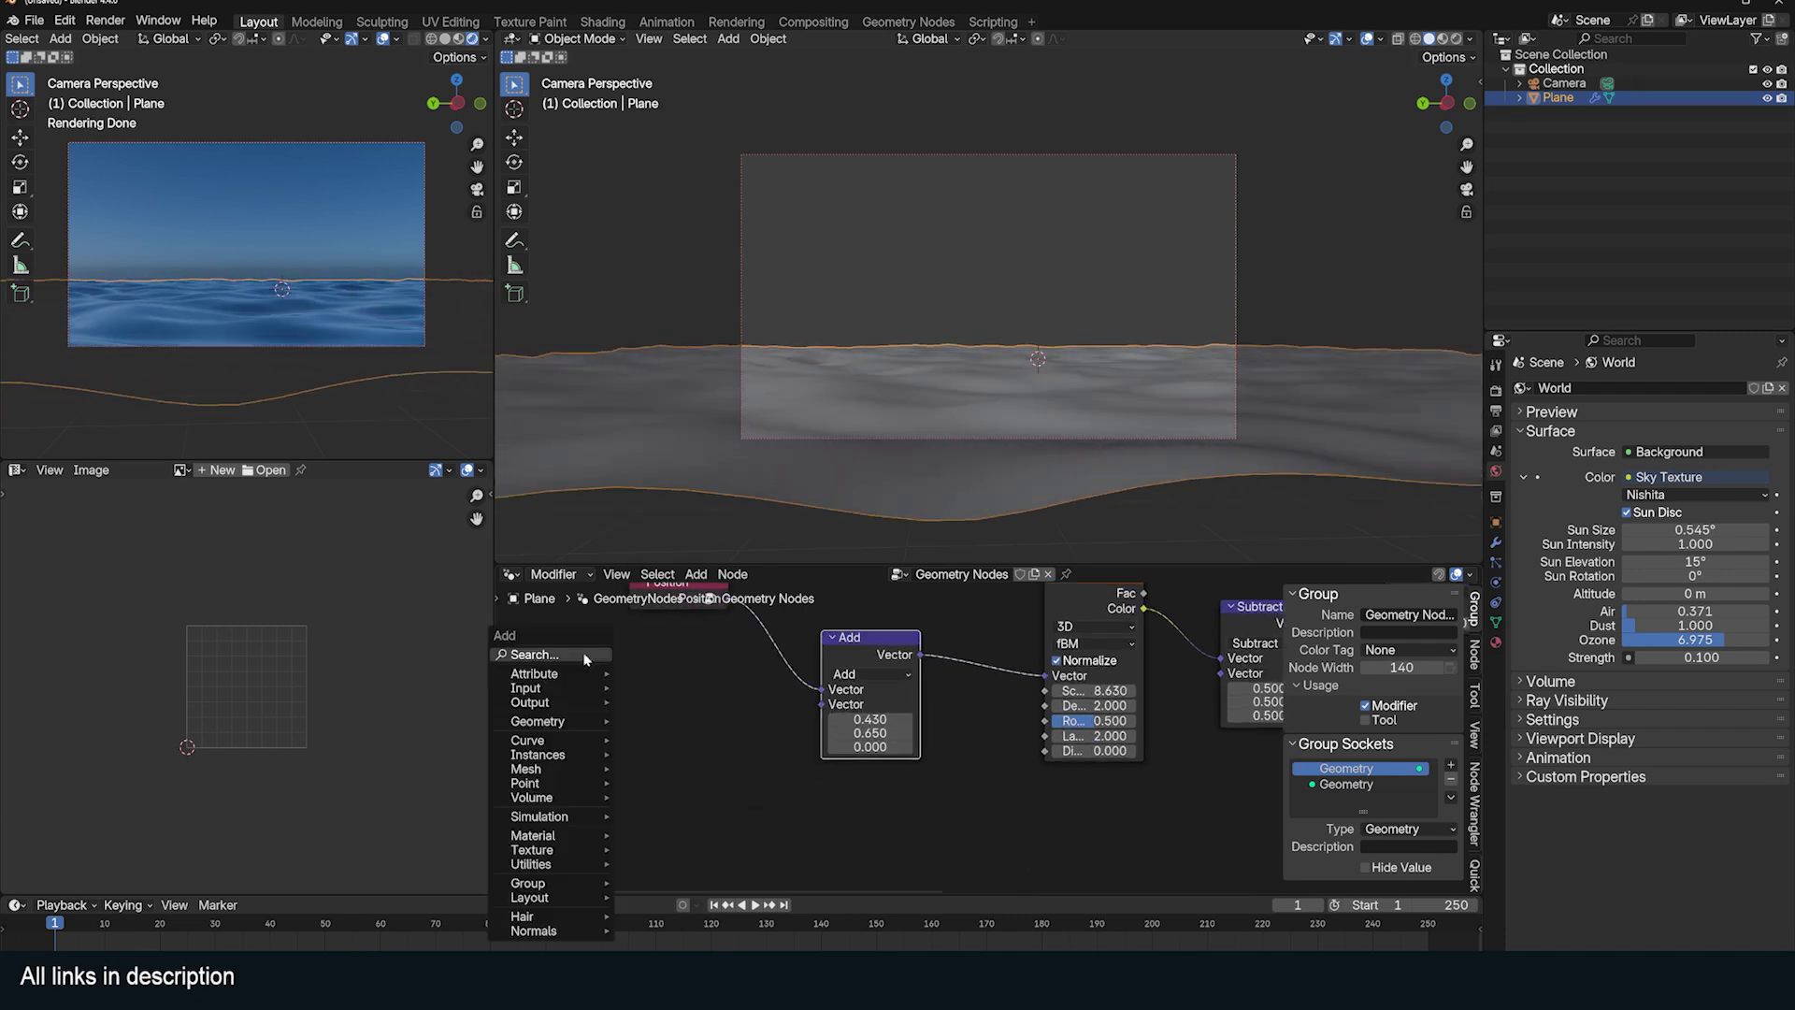
pyautogui.write('time')
pyautogui.press('Return')
pyautogui.click(664, 720)
pyautogui.scroll(-1, 877, 725)
pyautogui.press('space')
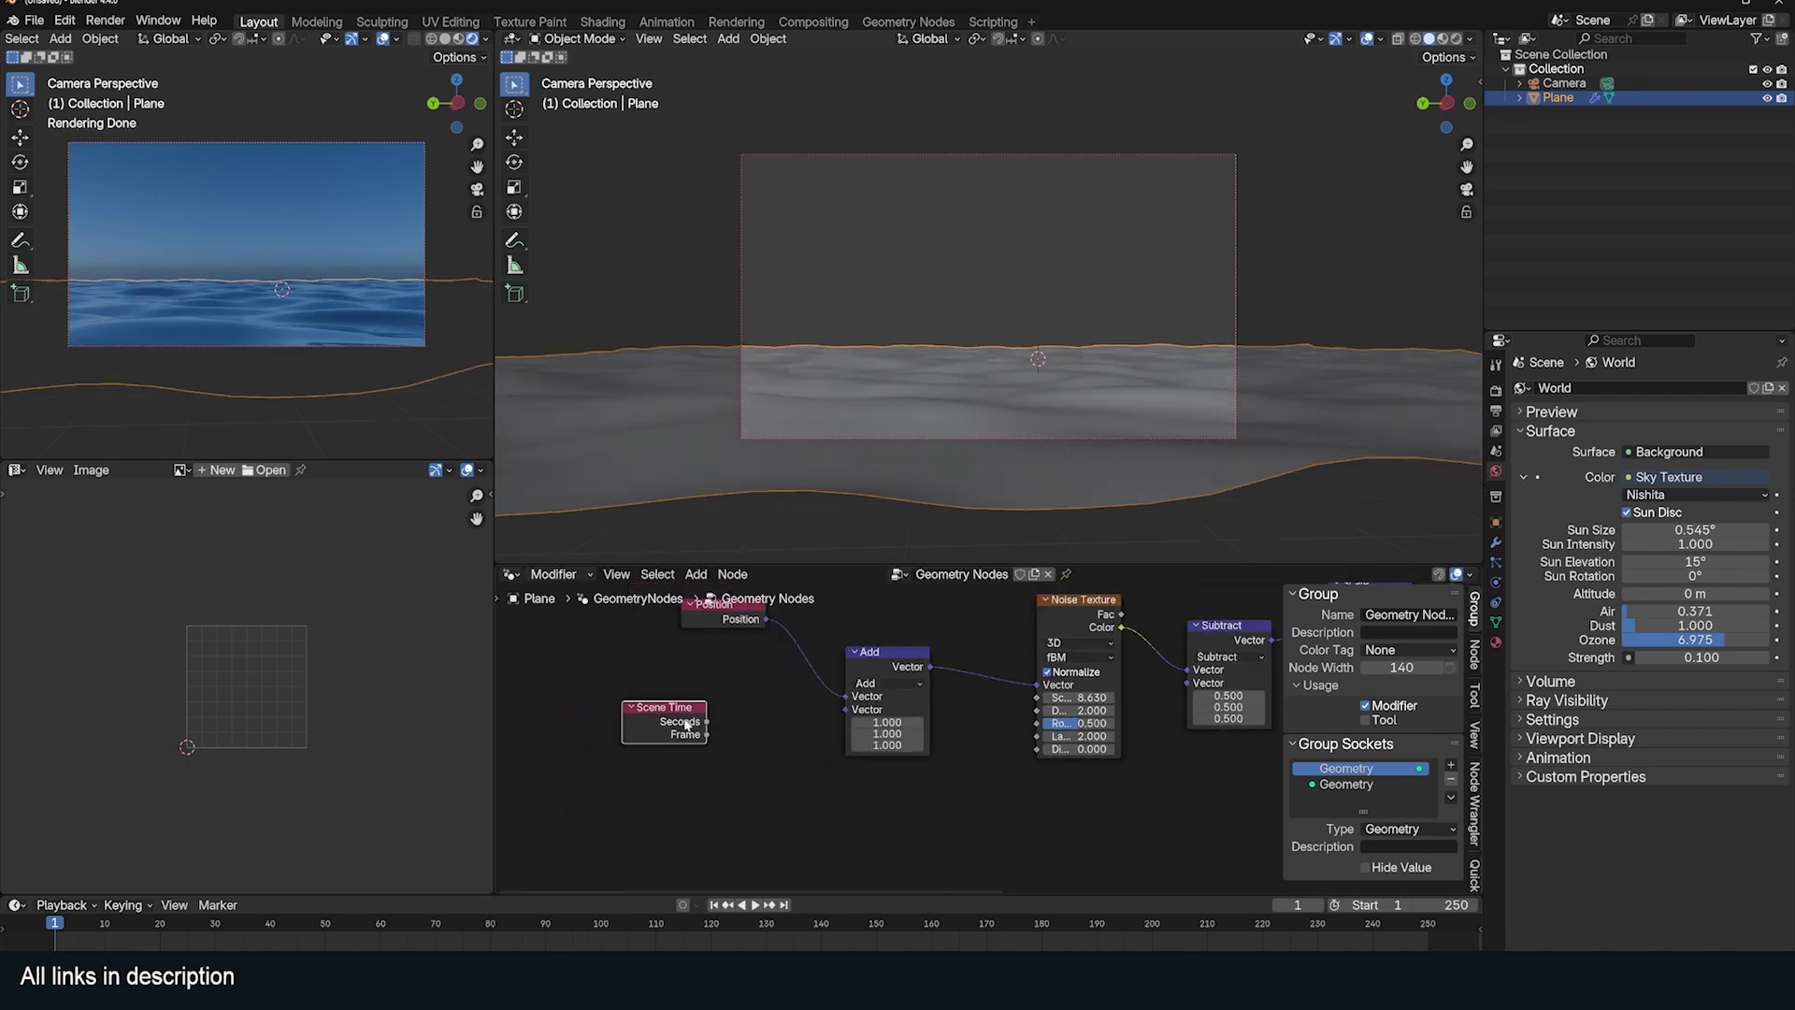
# Connect Scene Time's Seconds to the Add node's second vector through a Math Multiply node with a value of 0.1
pyautogui.moveTo(659, 708); pyautogui.dragTo(645, 778)
pyautogui.moveTo(692, 791); pyautogui.dragTo(845, 710)
pyautogui.write('math')
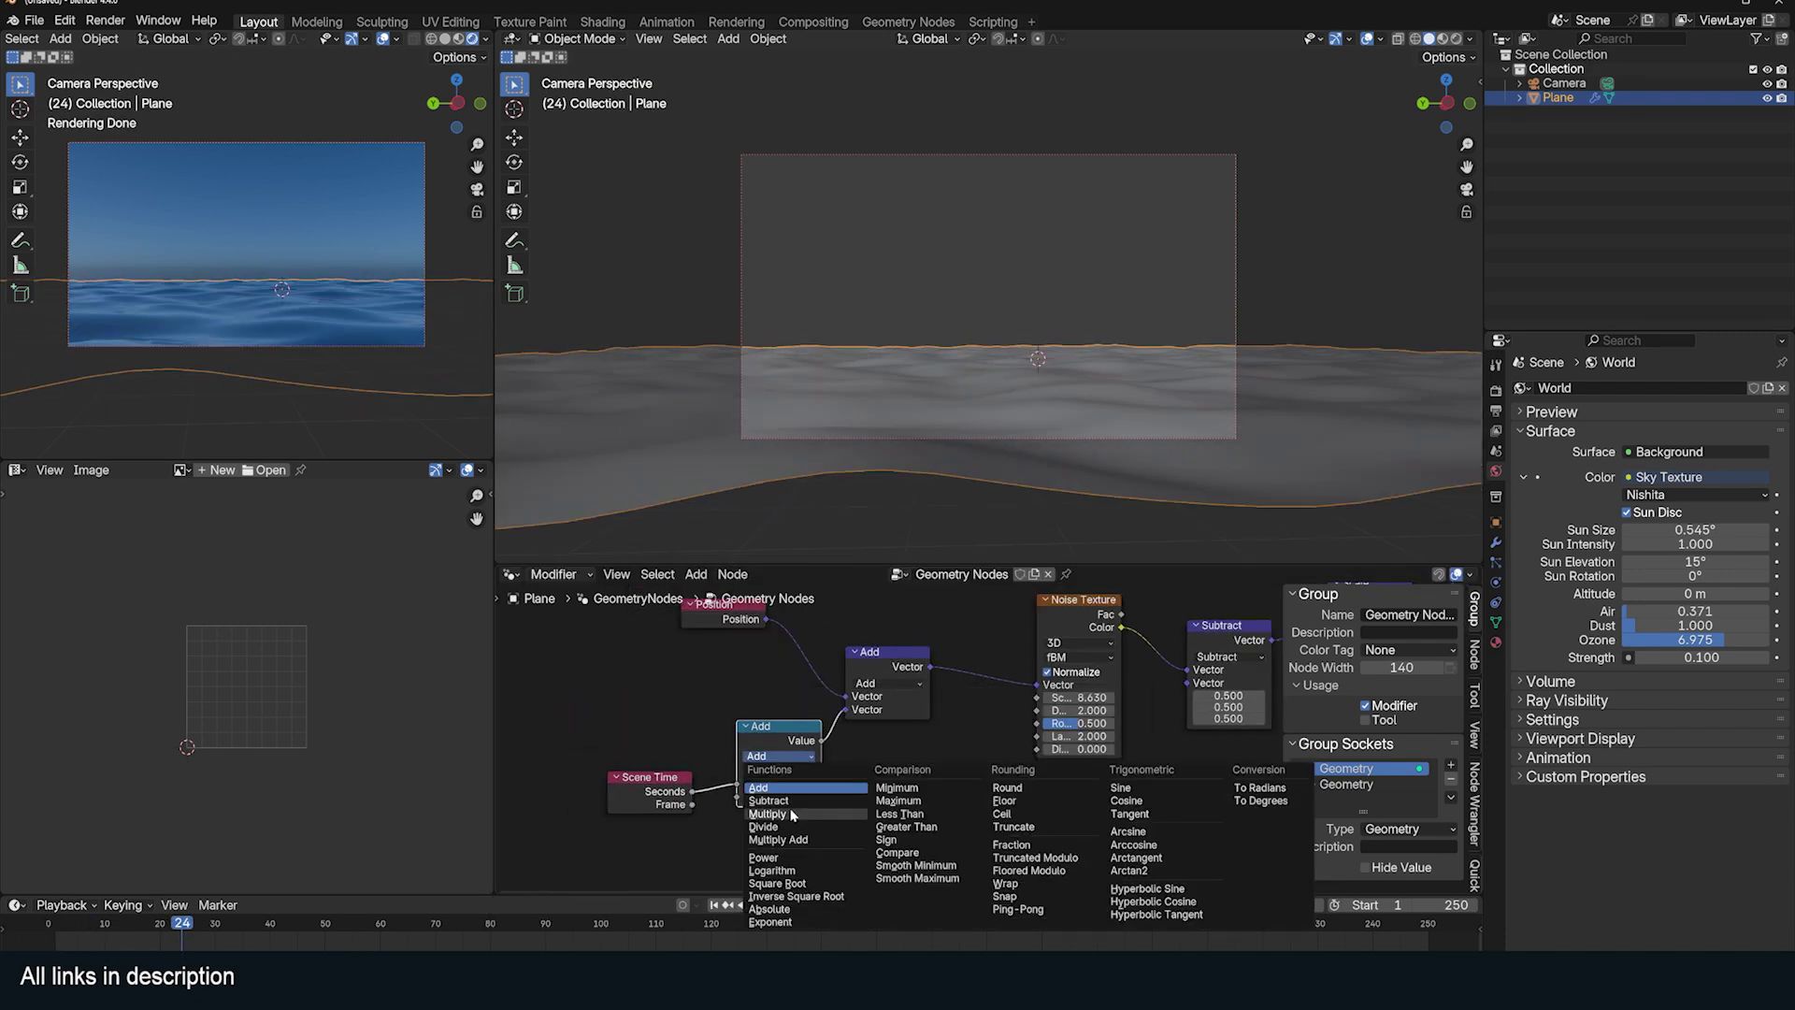
pyautogui.press('Return')
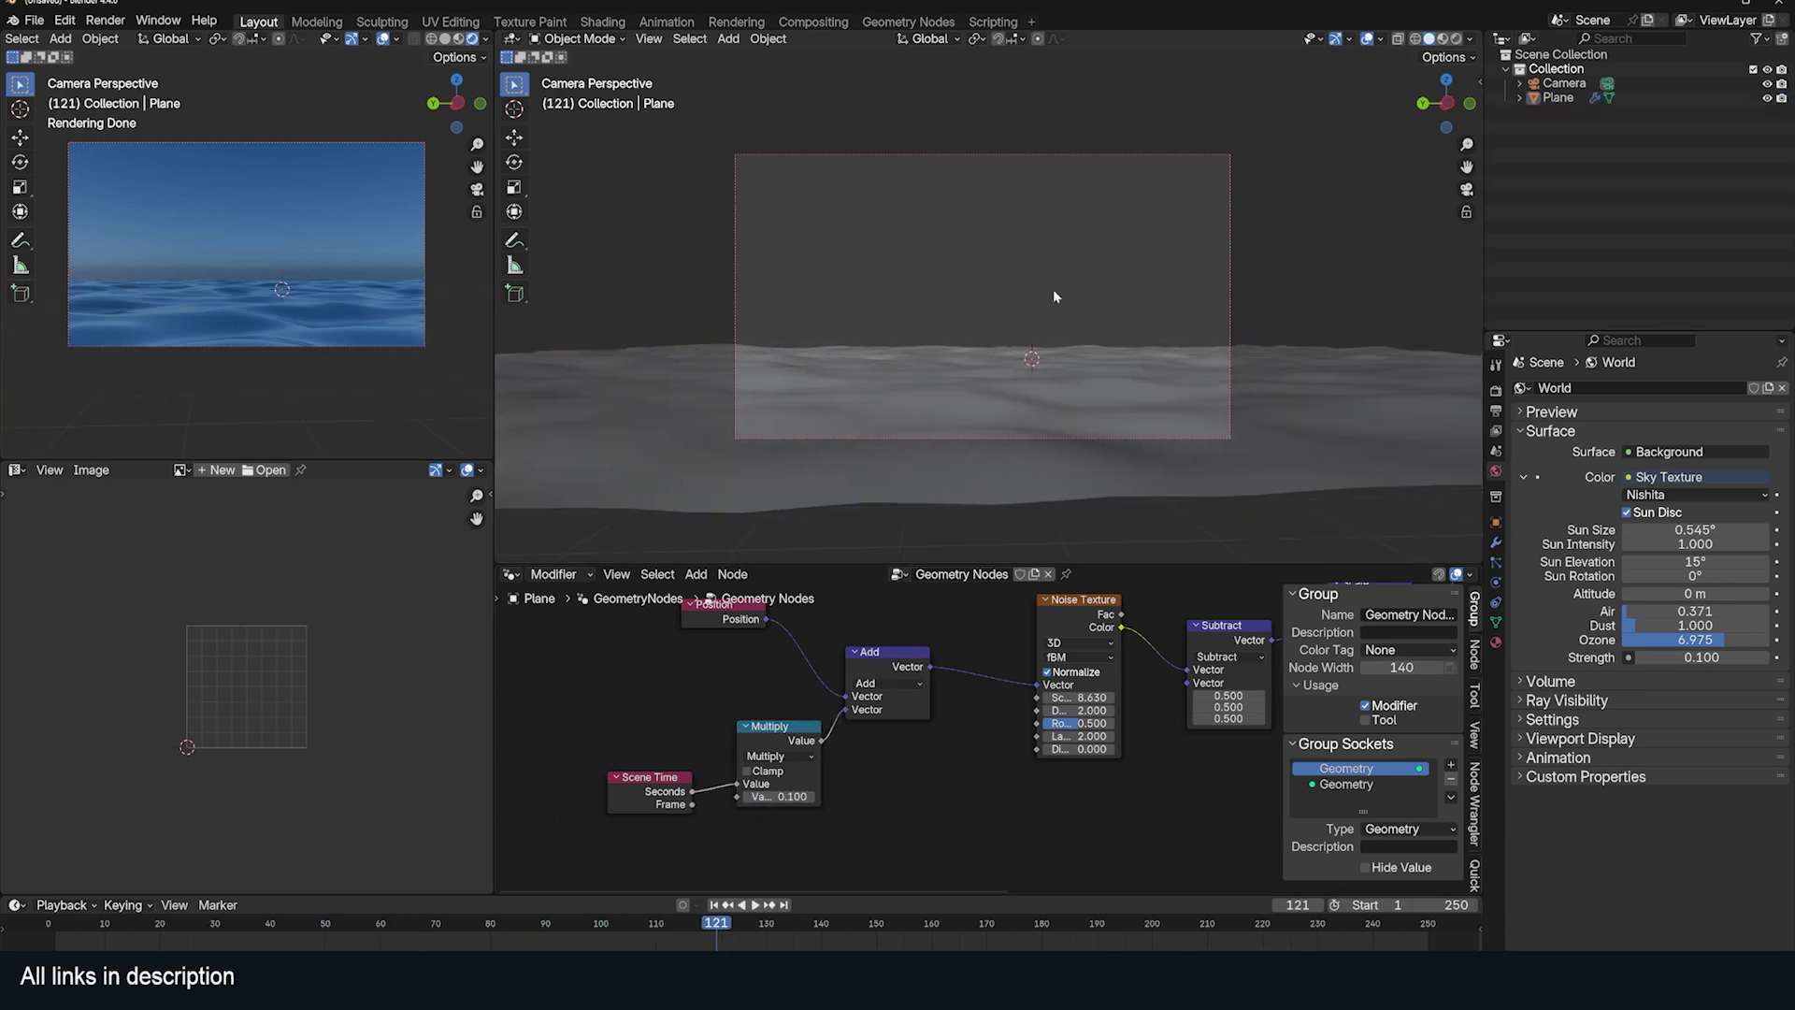
# Add a Vector Rotate node and place it between the Position and Add nodes
pyautogui.moveTo(860, 671); pyautogui.dragTo(982, 613)
pyautogui.write('vec r')
pyautogui.press('Return')
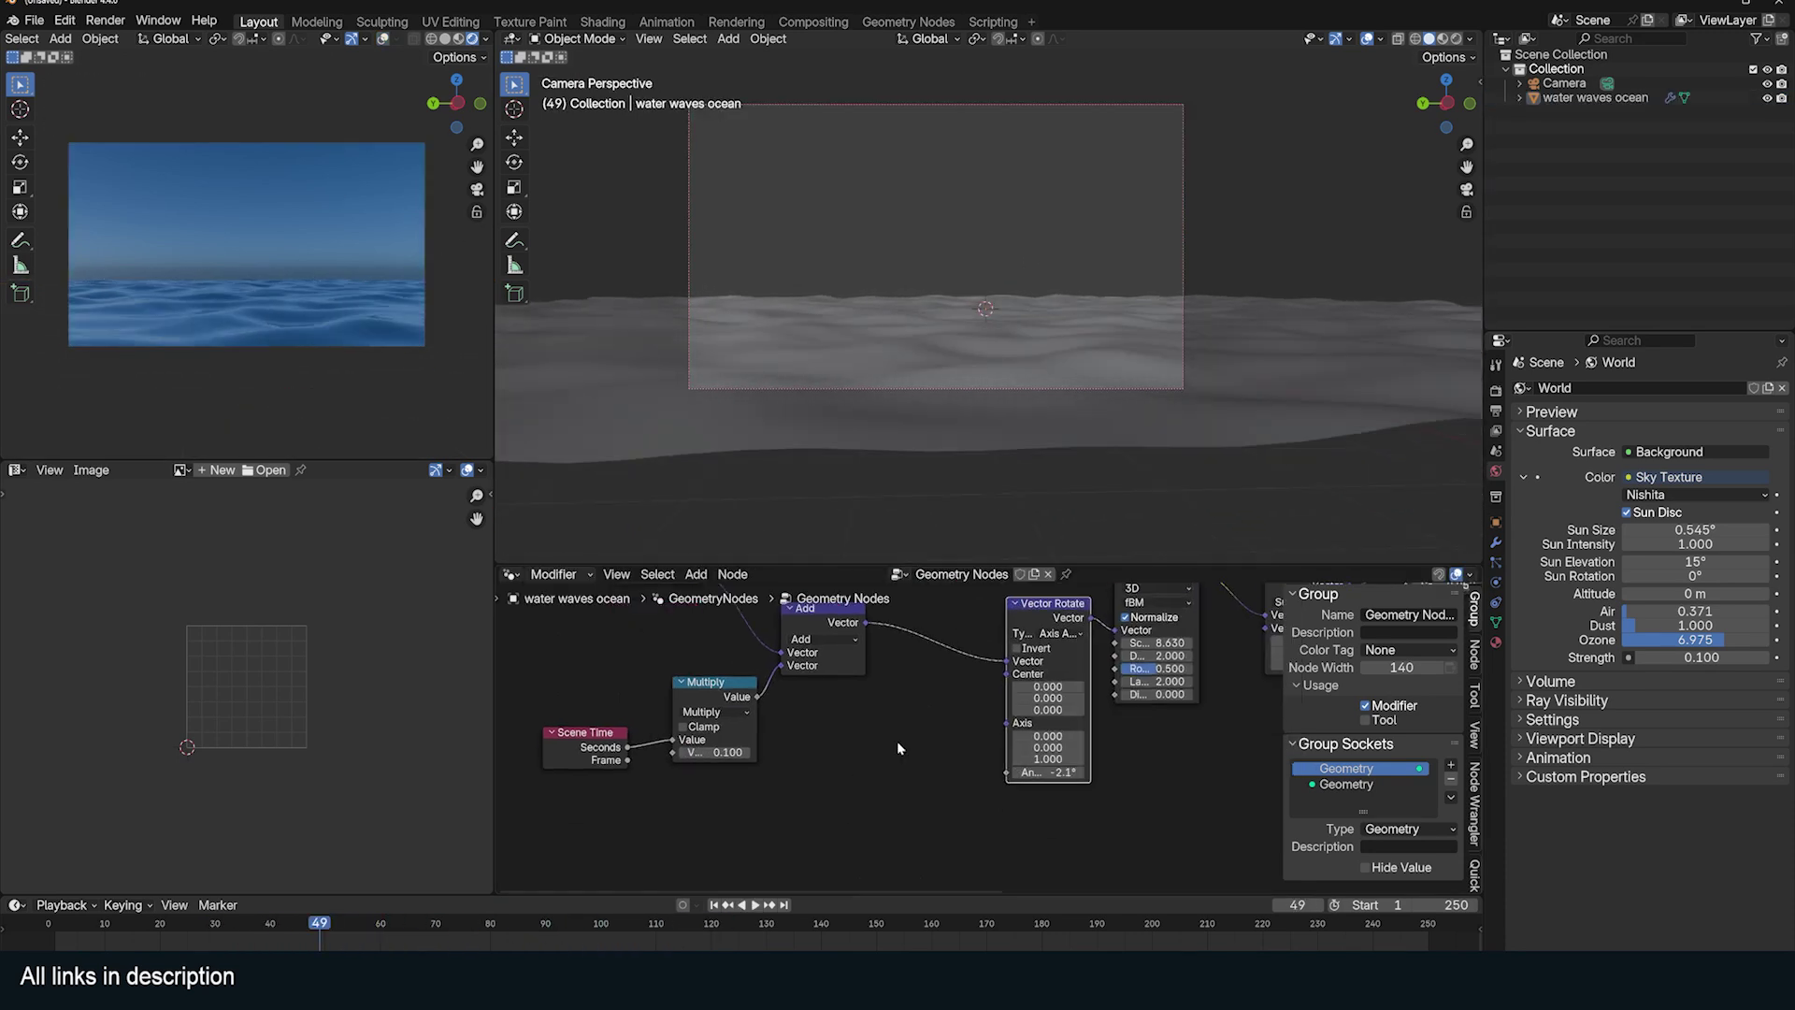
pyautogui.moveTo(851, 719); pyautogui.dragTo(974, 723, button='middle')
pyautogui.moveTo(1141, 655); pyautogui.dragTo(889, 620)
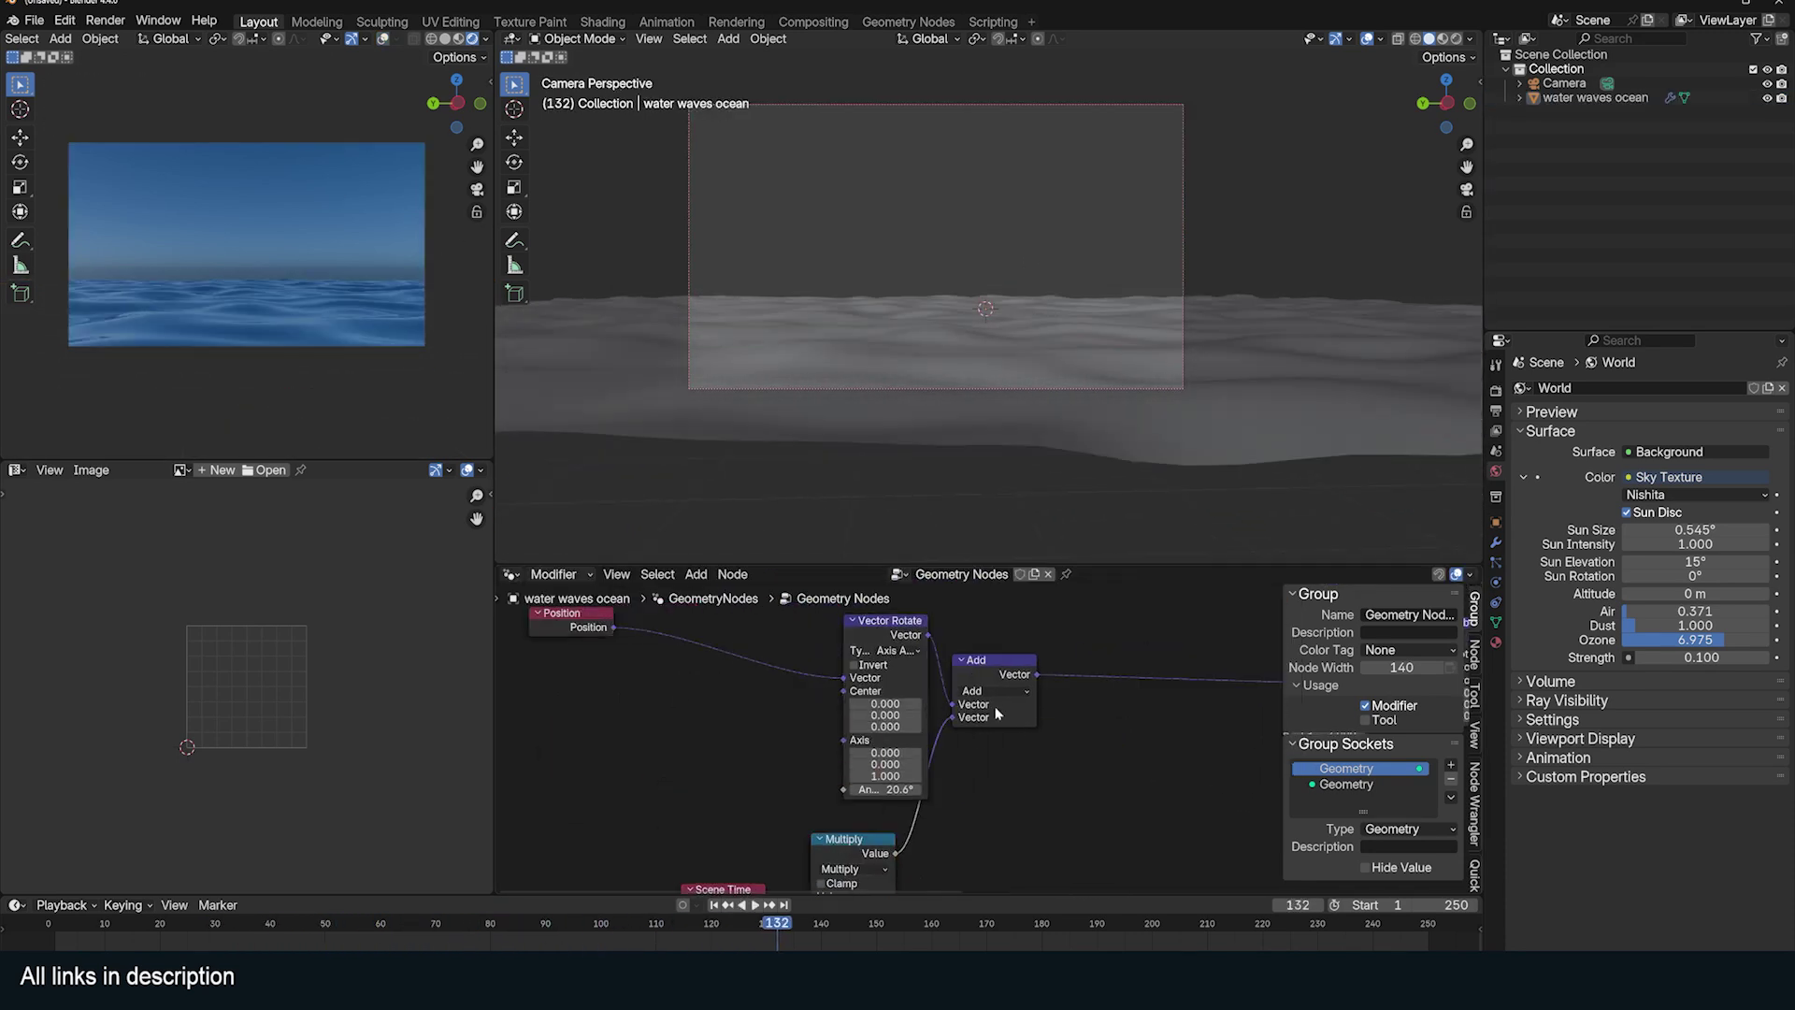
# Add a Group Input node and expose the Vector Rotate's Angle through it as "wave direction"
pyautogui.scroll(-2, 935, 776)
pyautogui.moveTo(872, 861); pyautogui.dragTo(891, 840)
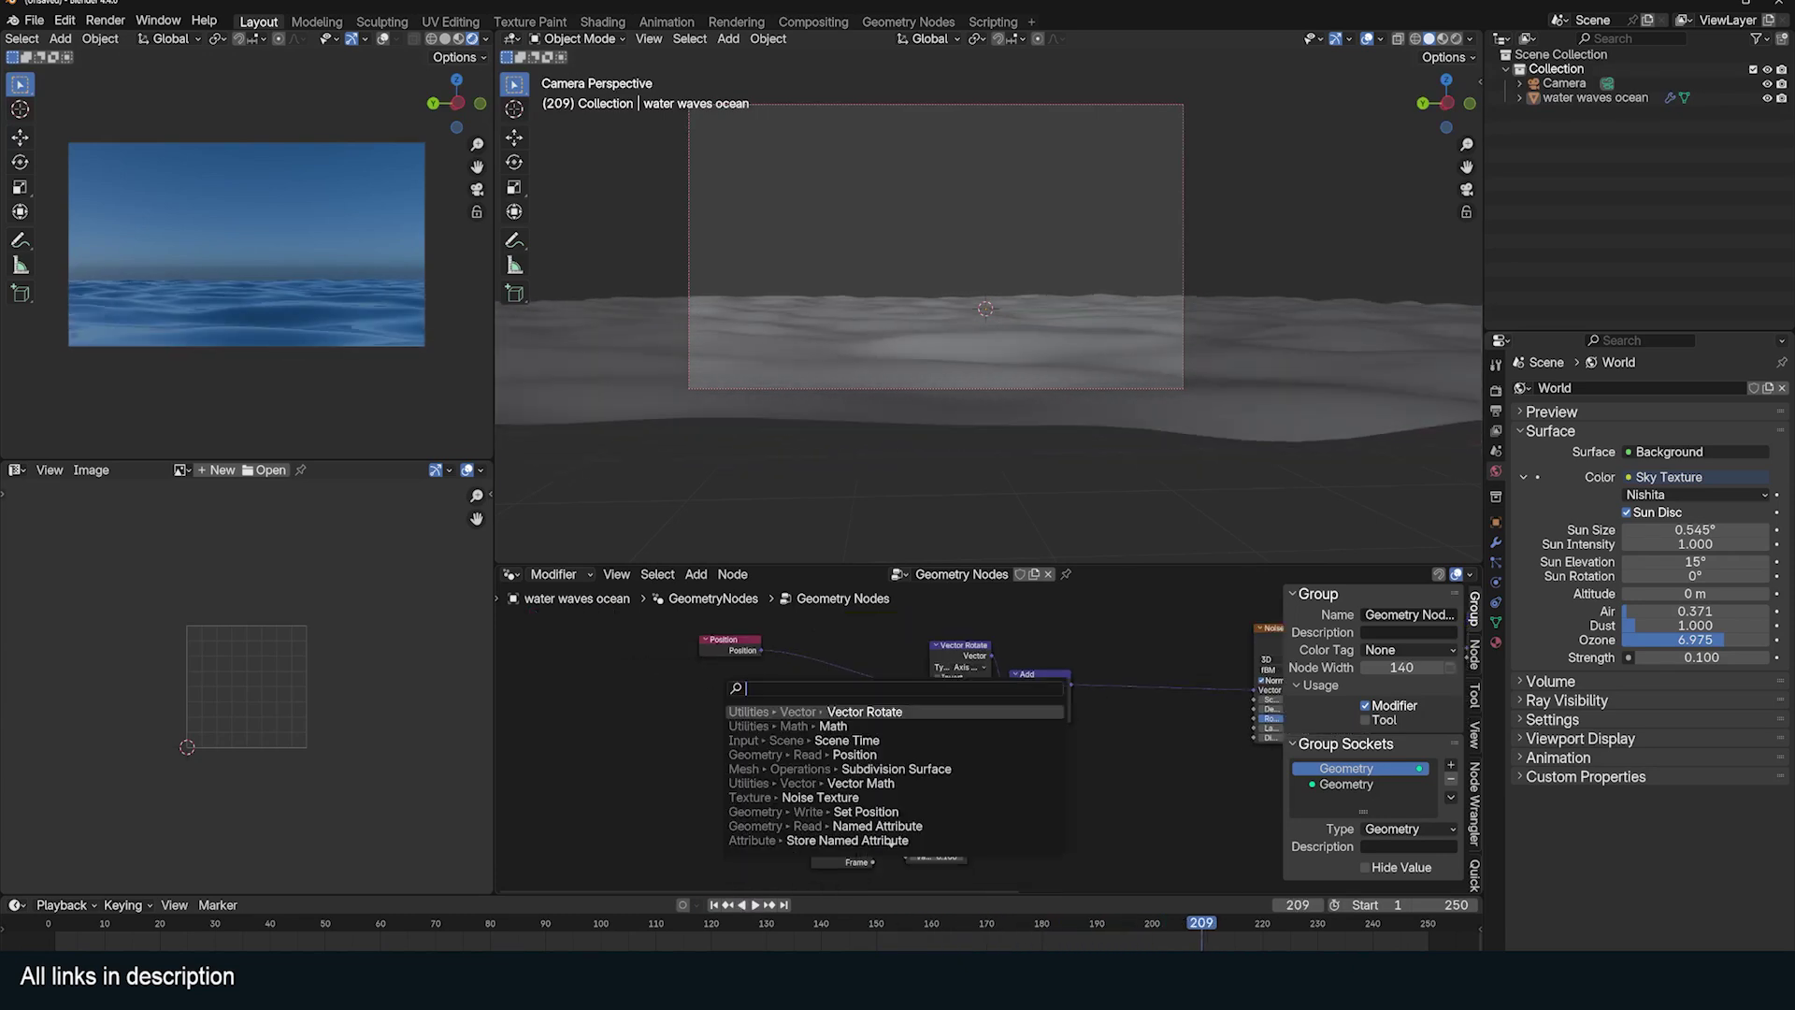
pyautogui.scroll(2, 637, 695)
pyautogui.moveTo(1102, 779); pyautogui.dragTo(755, 709)
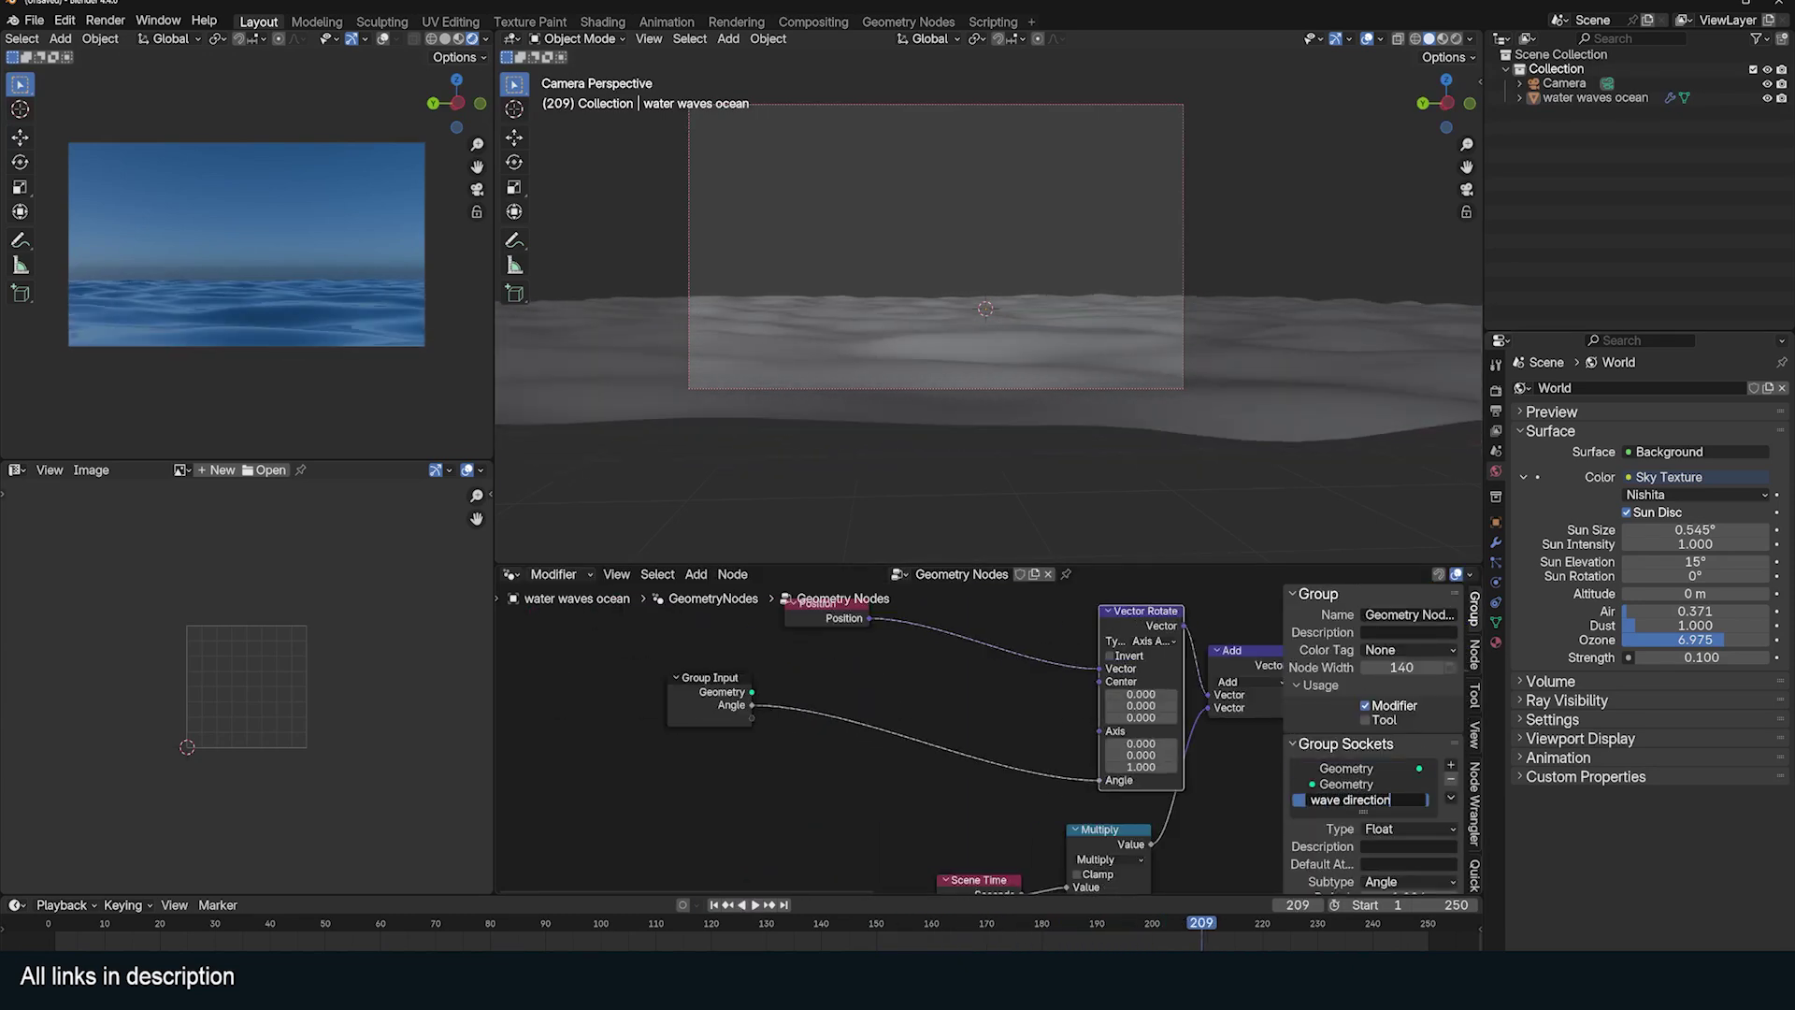
# Display the water plane's modifier settings and play the wave animation
pyautogui.click(1496, 542)
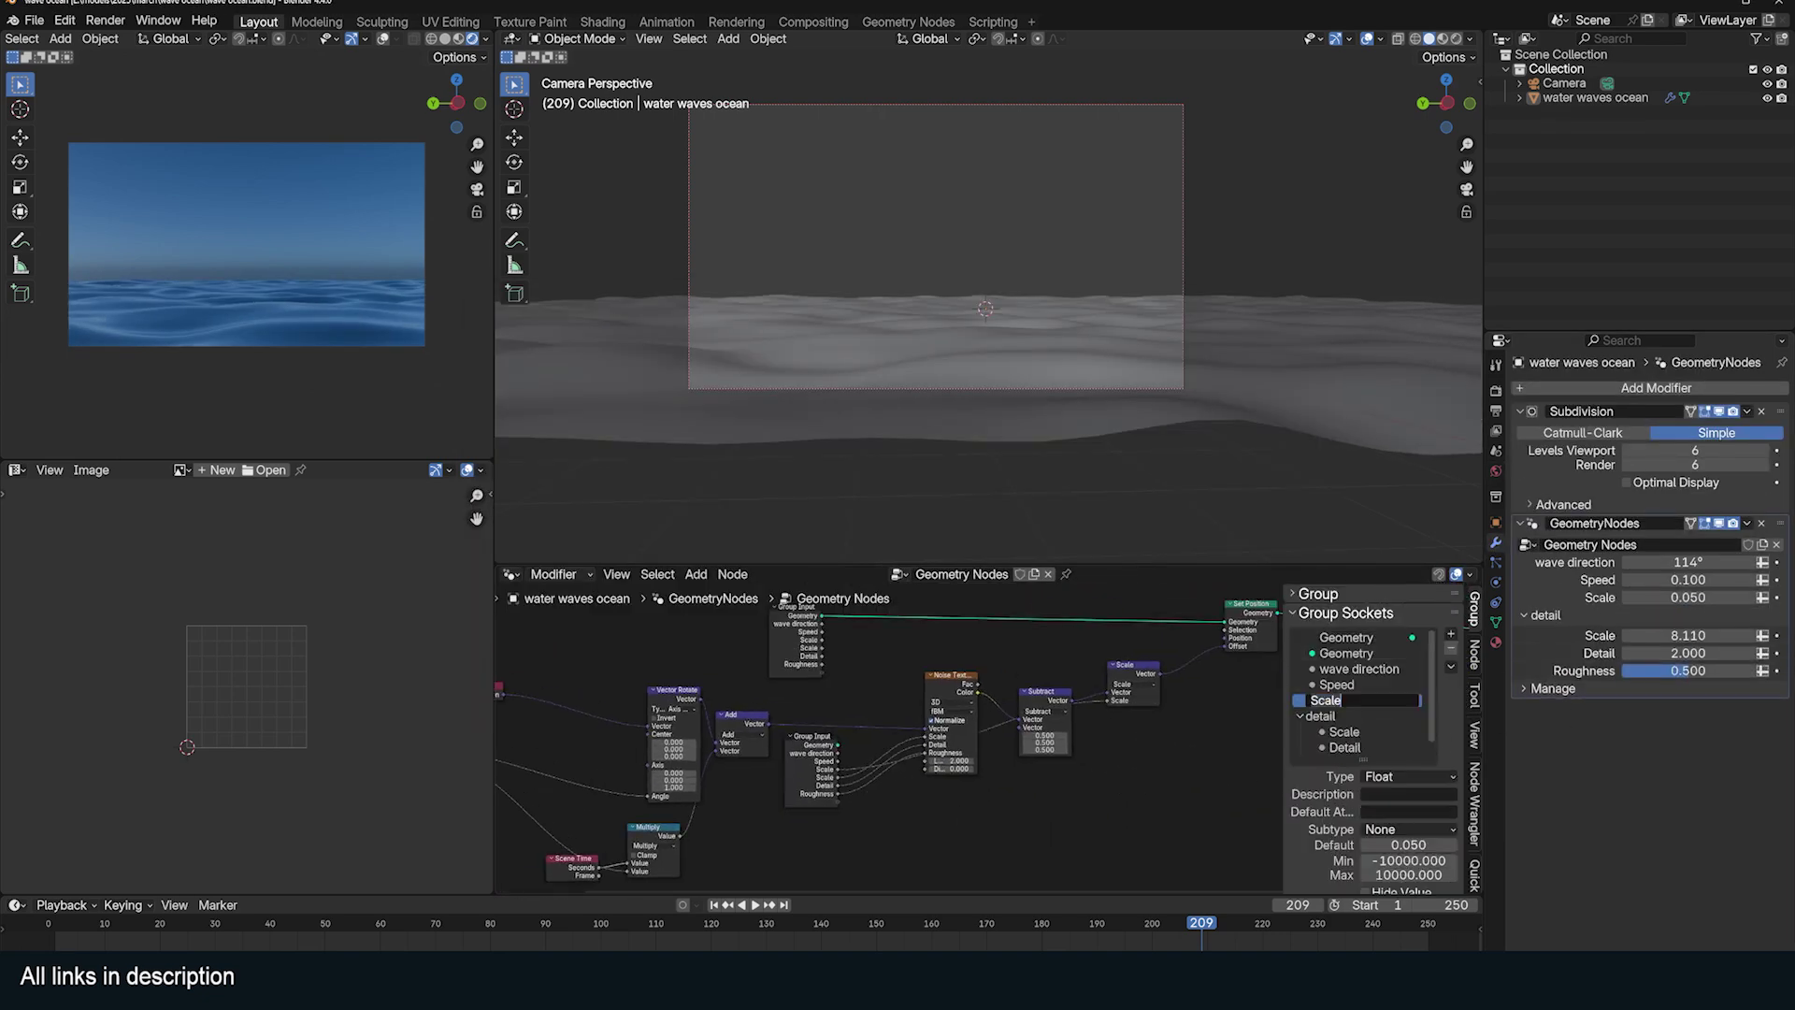
pyautogui.press('space')
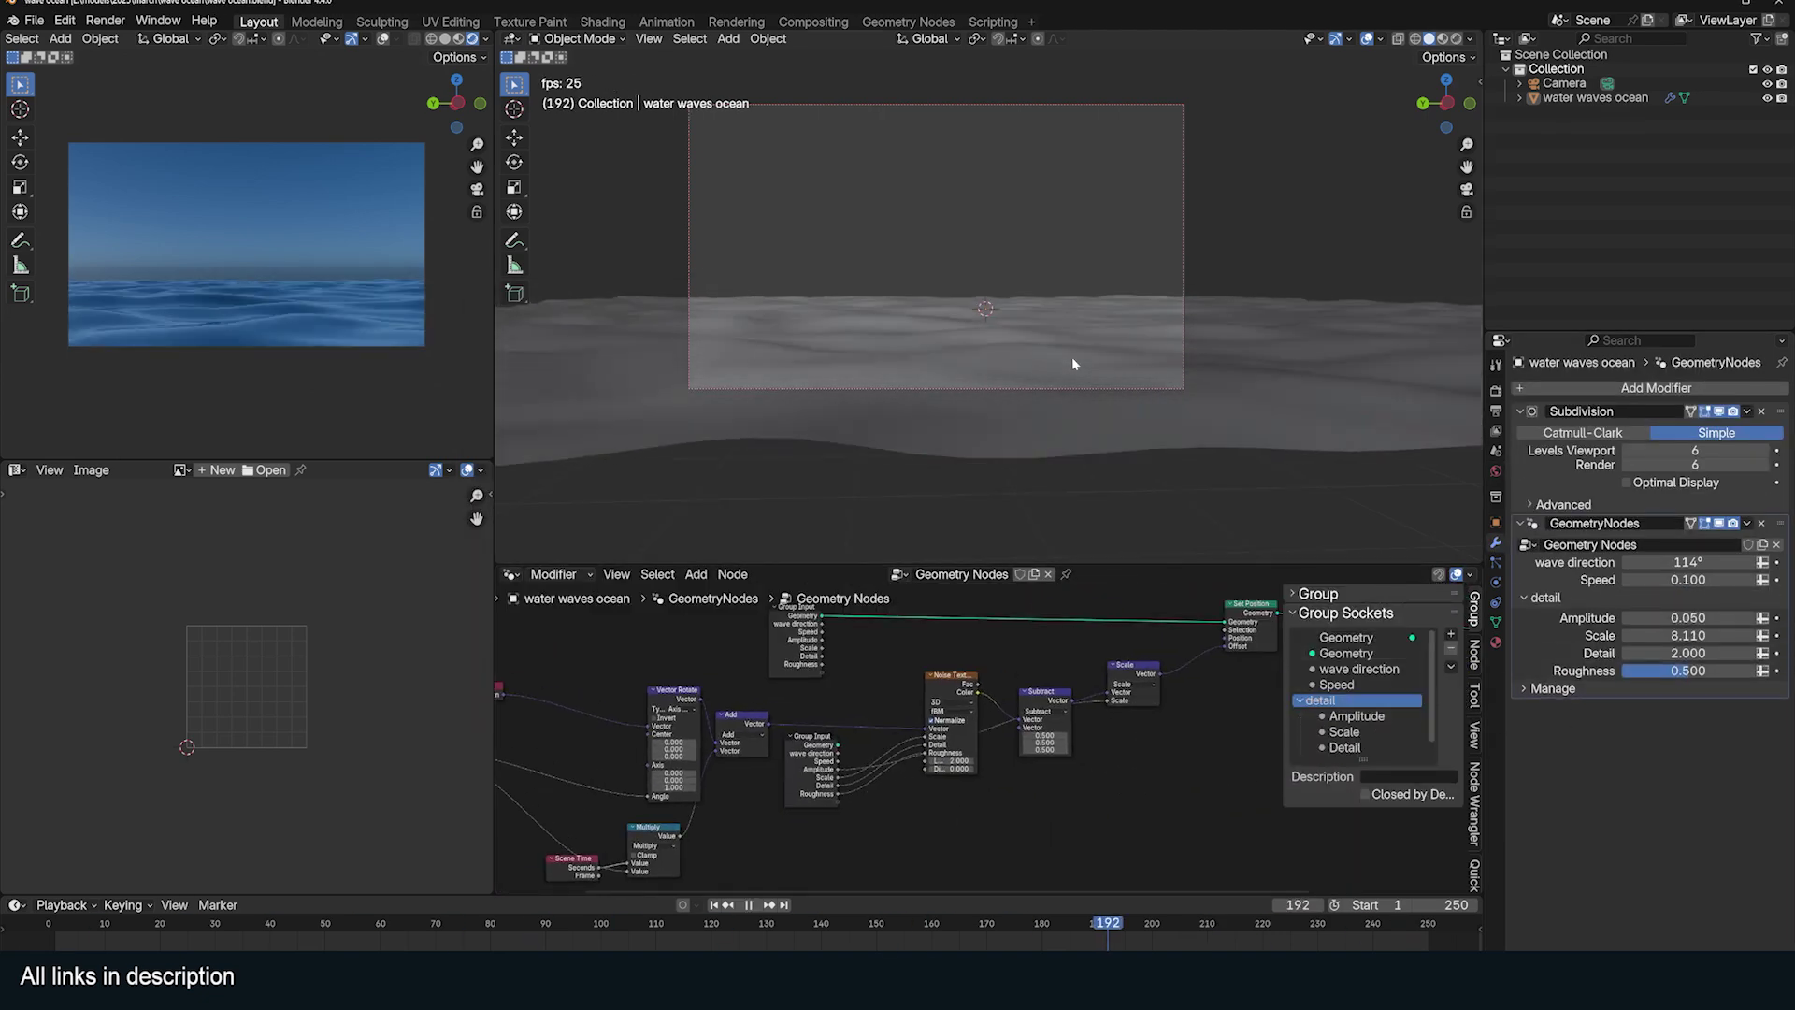
# Rotate the new plane 90° about X, scale it up and position it upright behind the ocean as a fog backdrop
pyautogui.press('r')
pyautogui.press('x')
pyautogui.press('9')
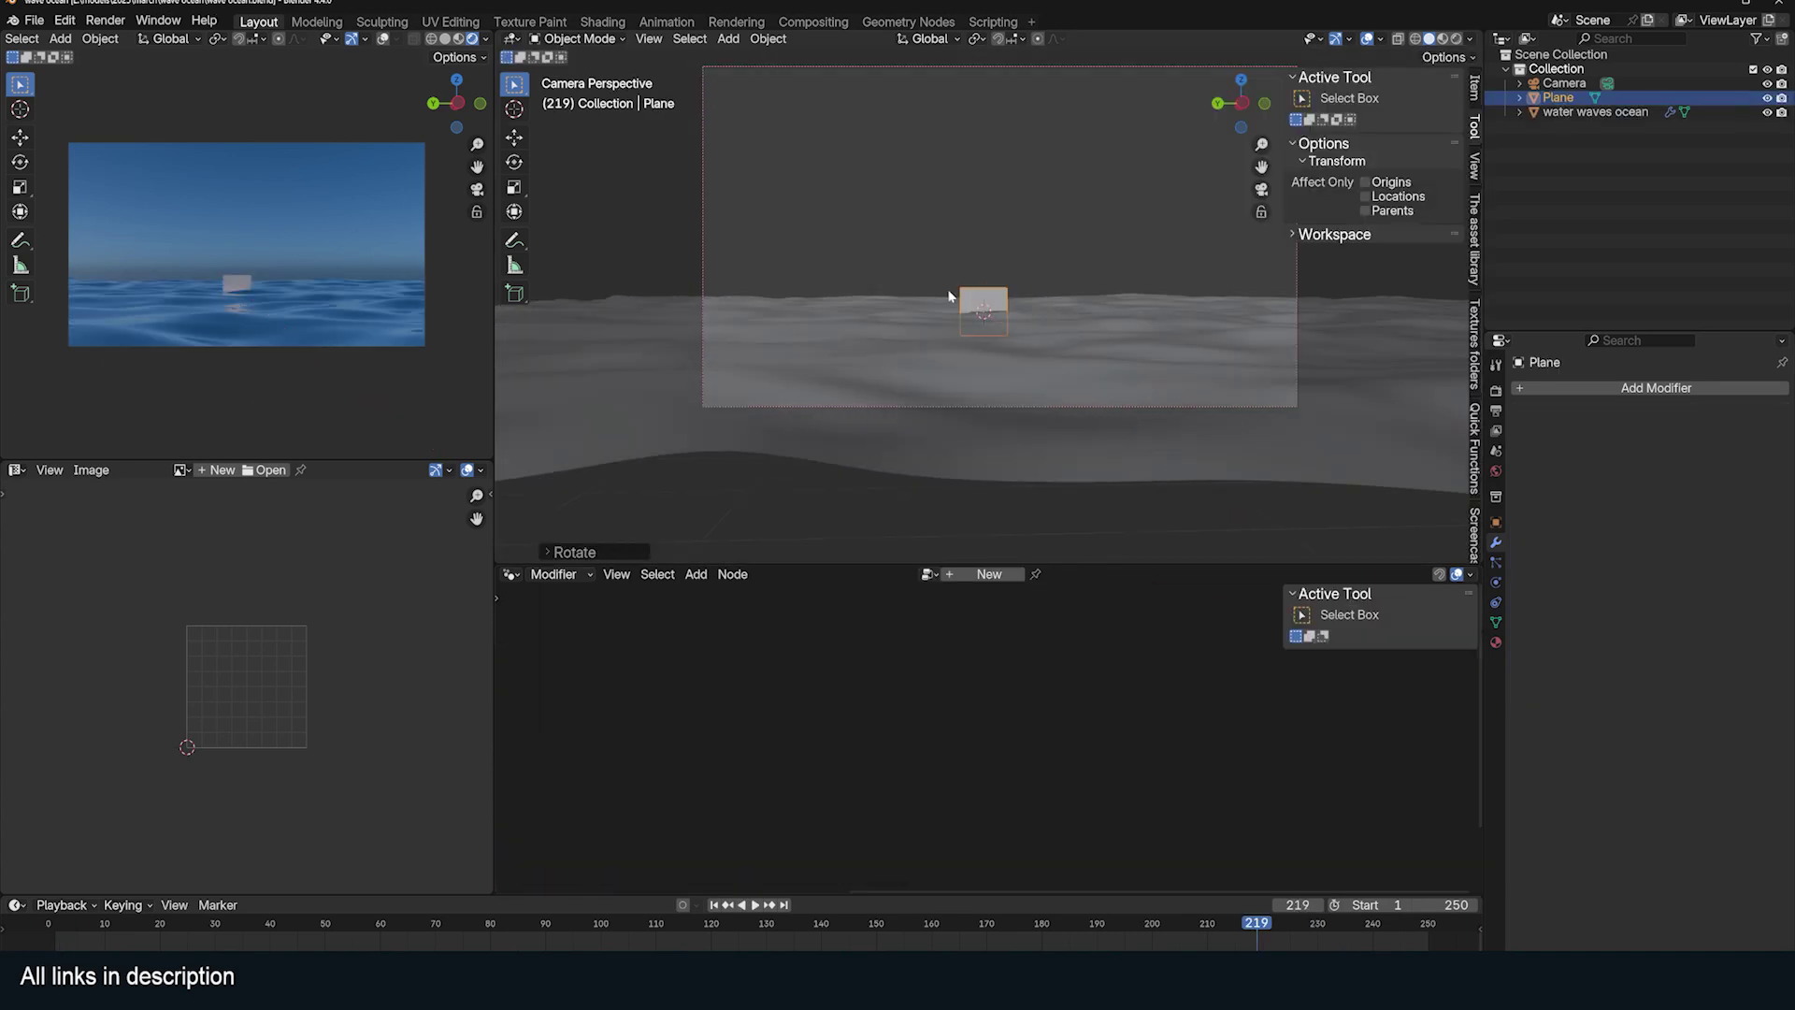
pyautogui.press('s')
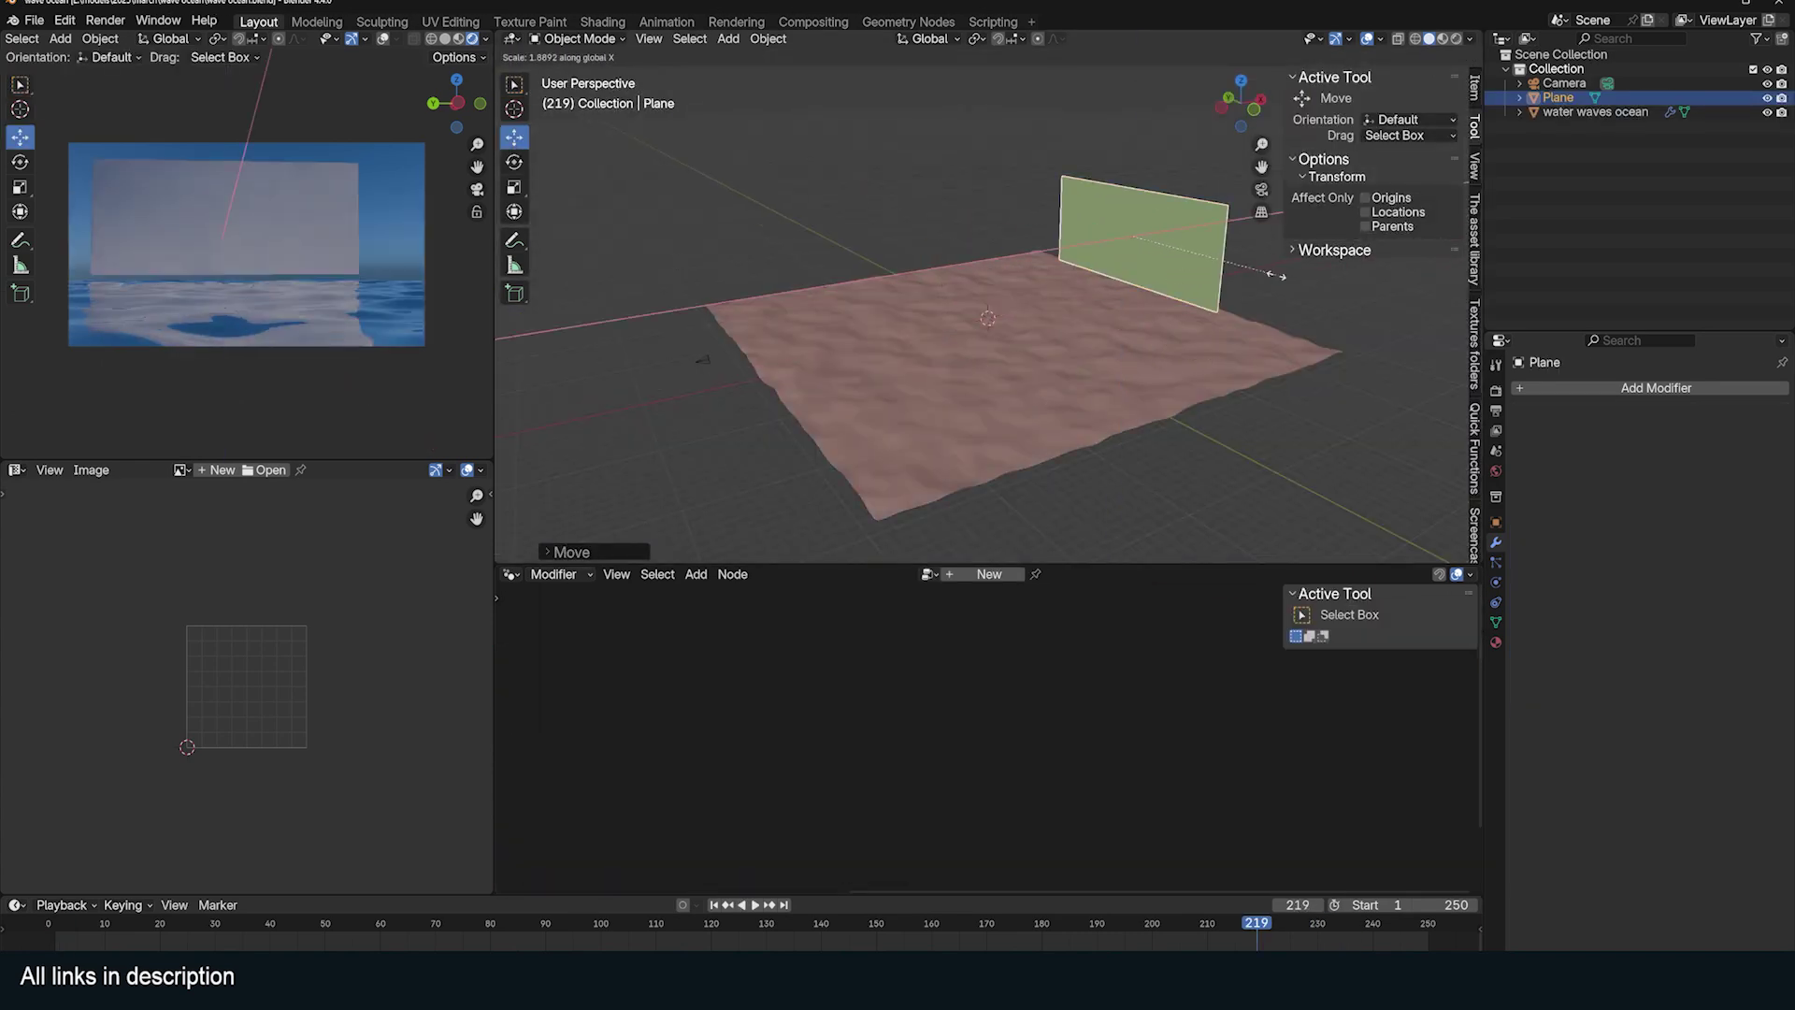
pyautogui.press('KP_0')
pyautogui.press('g')
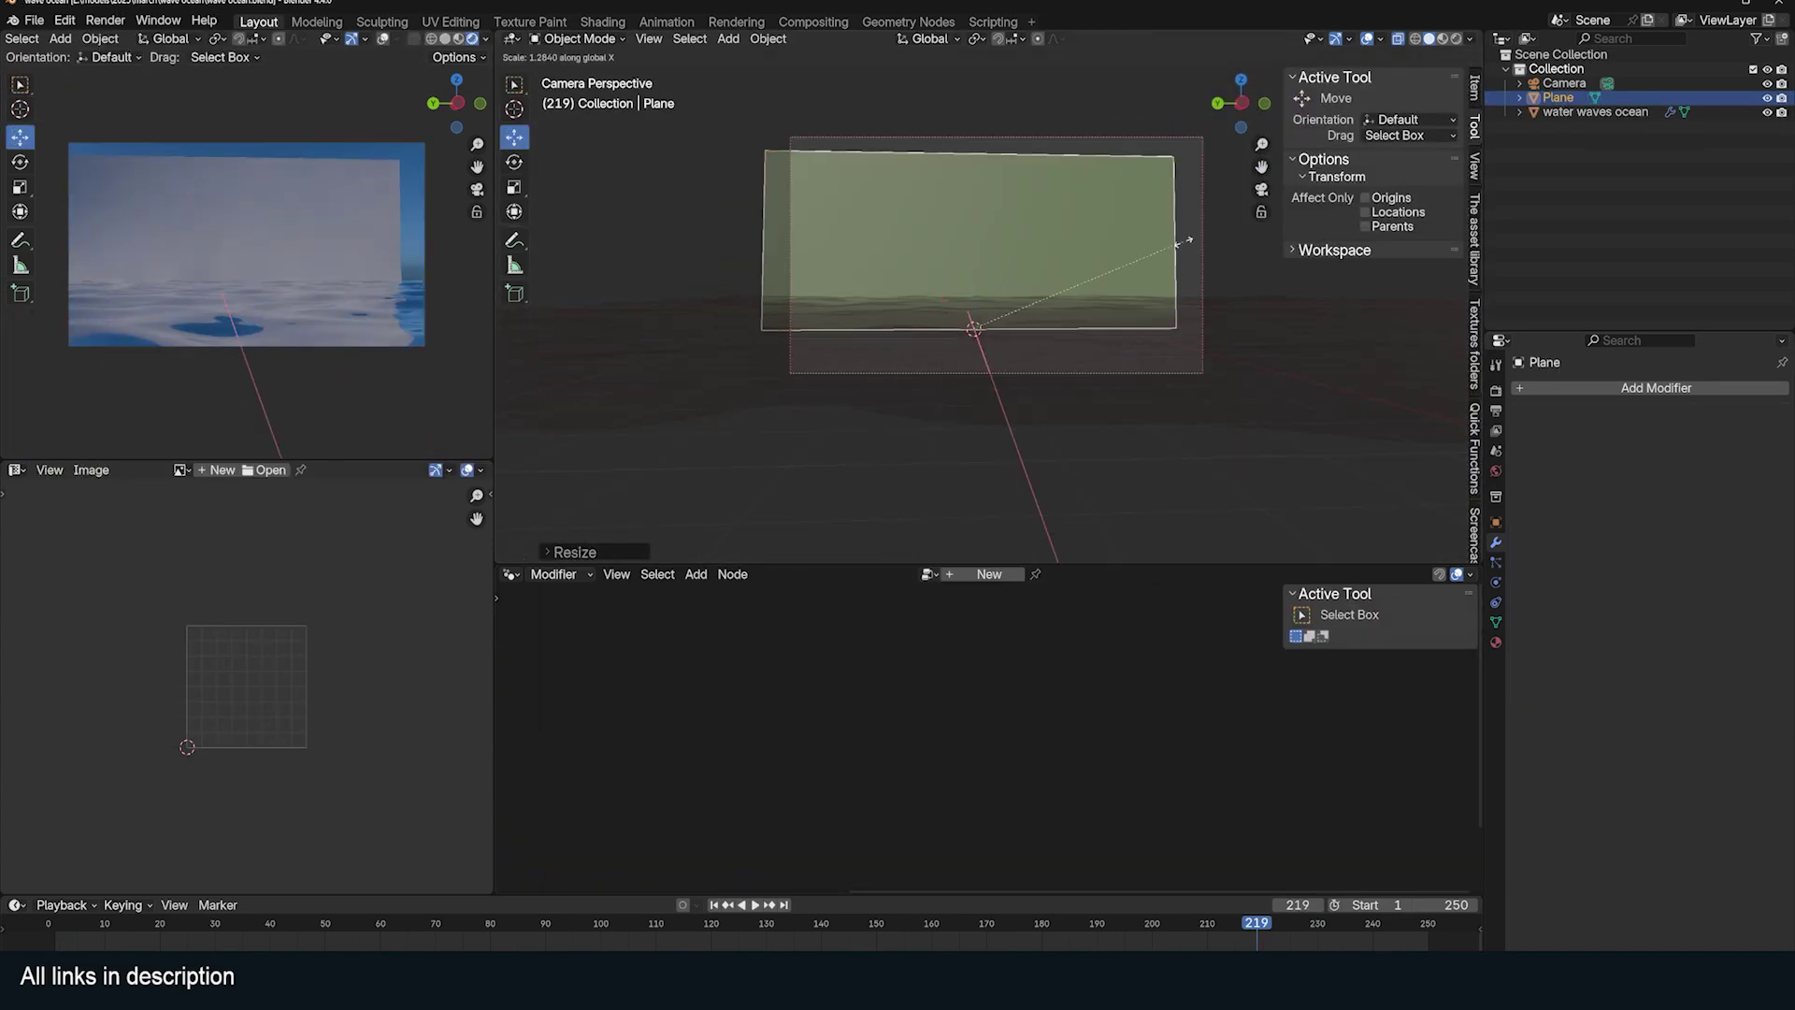
pyautogui.click(1110, 231)
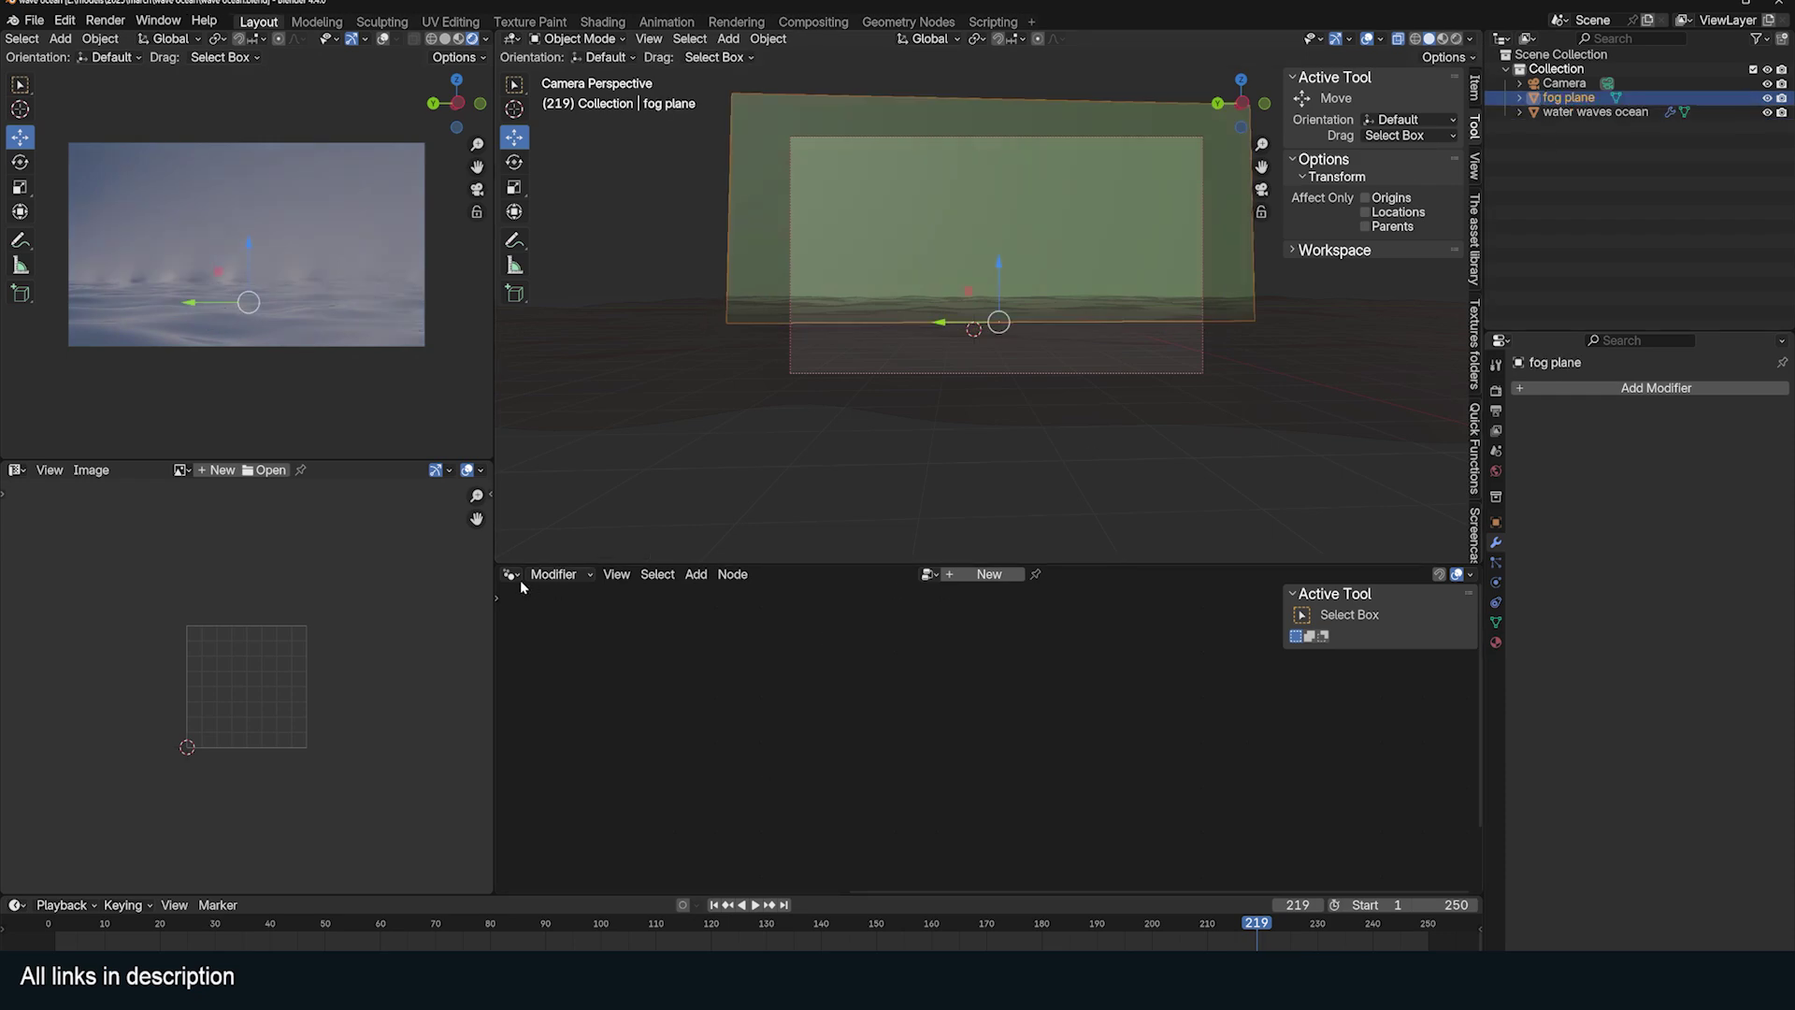
# Add a linear Gradient Texture to the fog plane's material with object-coordinate mapping rotated 90° about Z
pyautogui.press('Return')
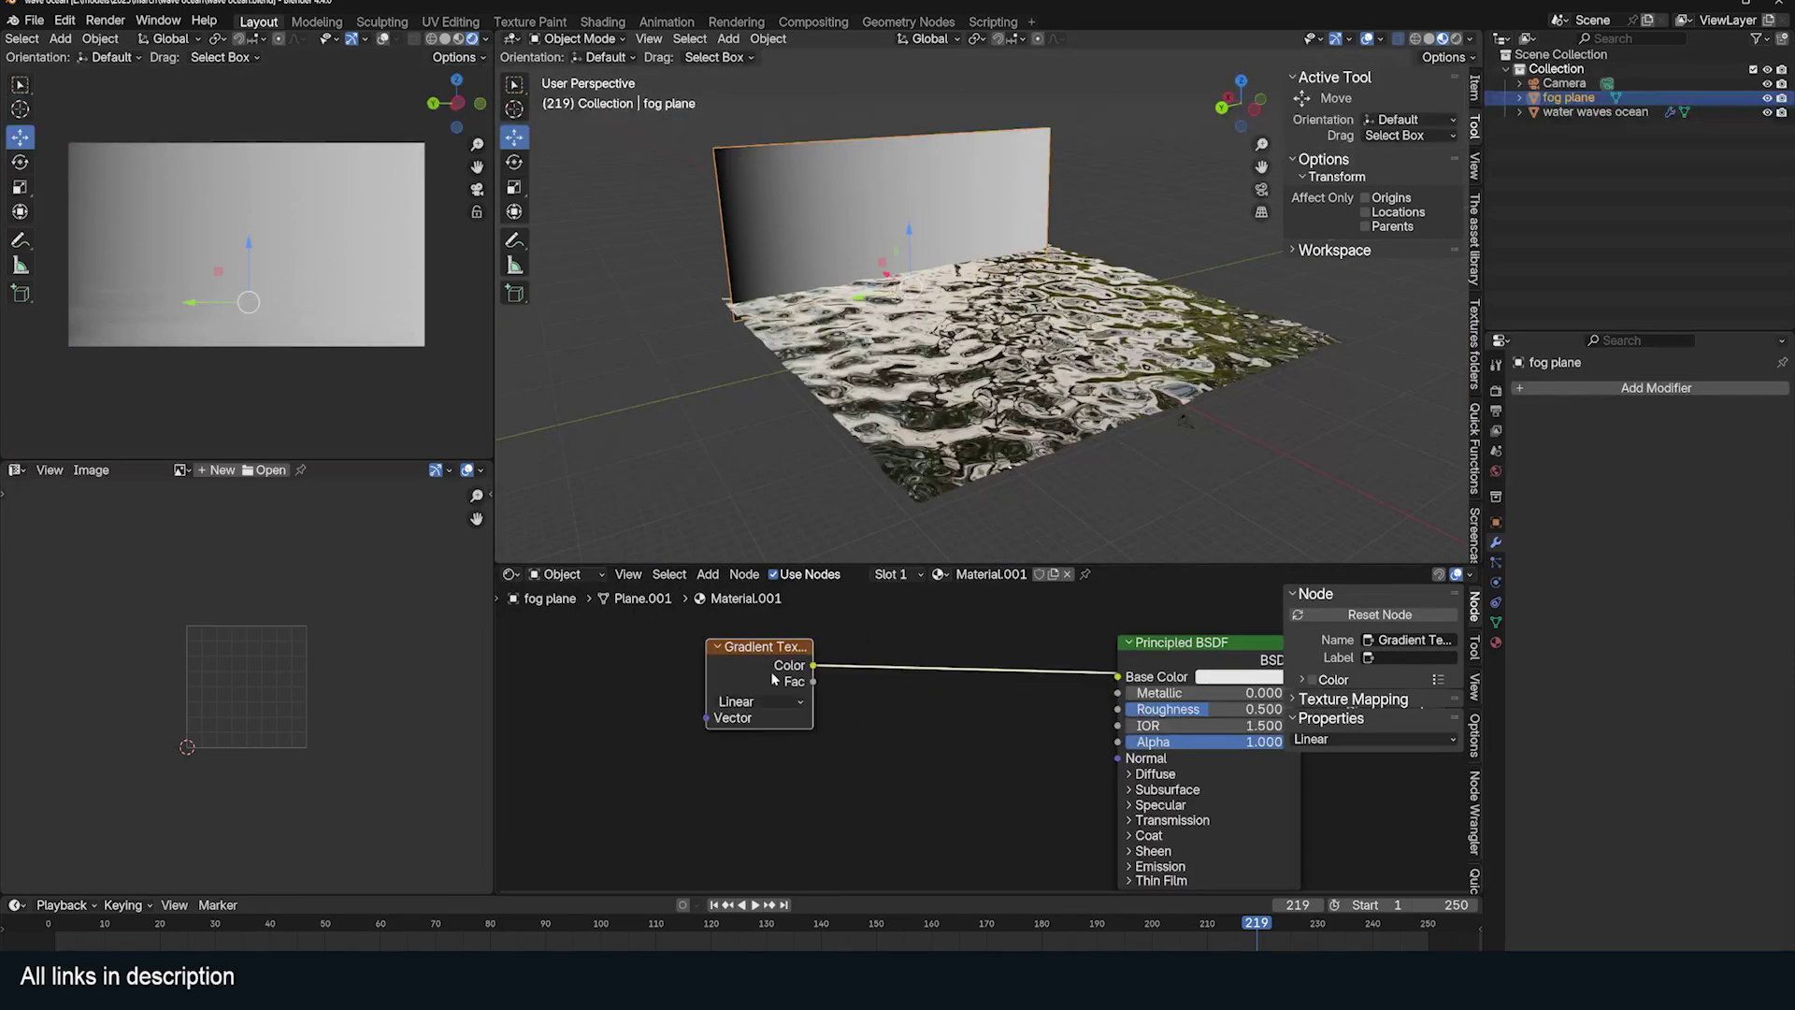
pyautogui.hotkey('ctrl', 't')
pyautogui.click(961, 764)
pyautogui.write('90')
pyautogui.press('Return')
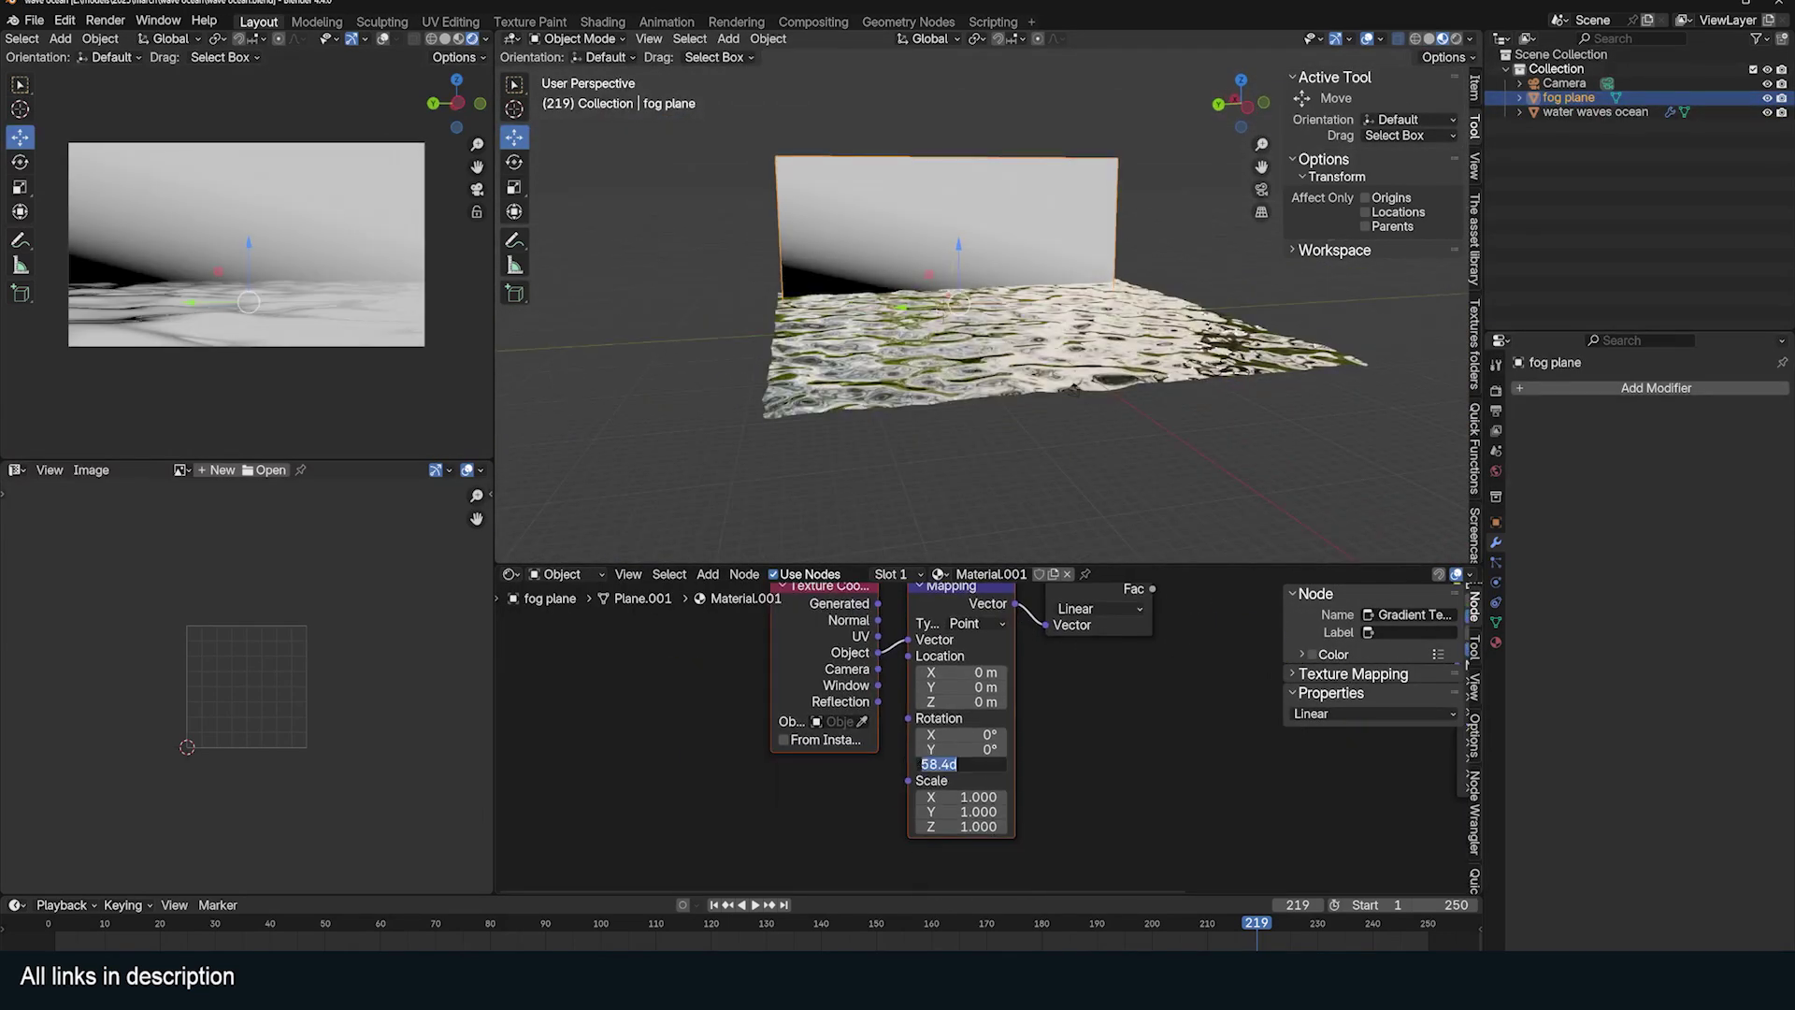
# Insert a Color Ramp after the Gradient Texture and move its black stop to about 0.26
pyautogui.scroll(-2, 963, 710)
pyautogui.hotkey('shift', 'a')
pyautogui.write('ramp')
pyautogui.press('Return')
pyautogui.click(870, 673)
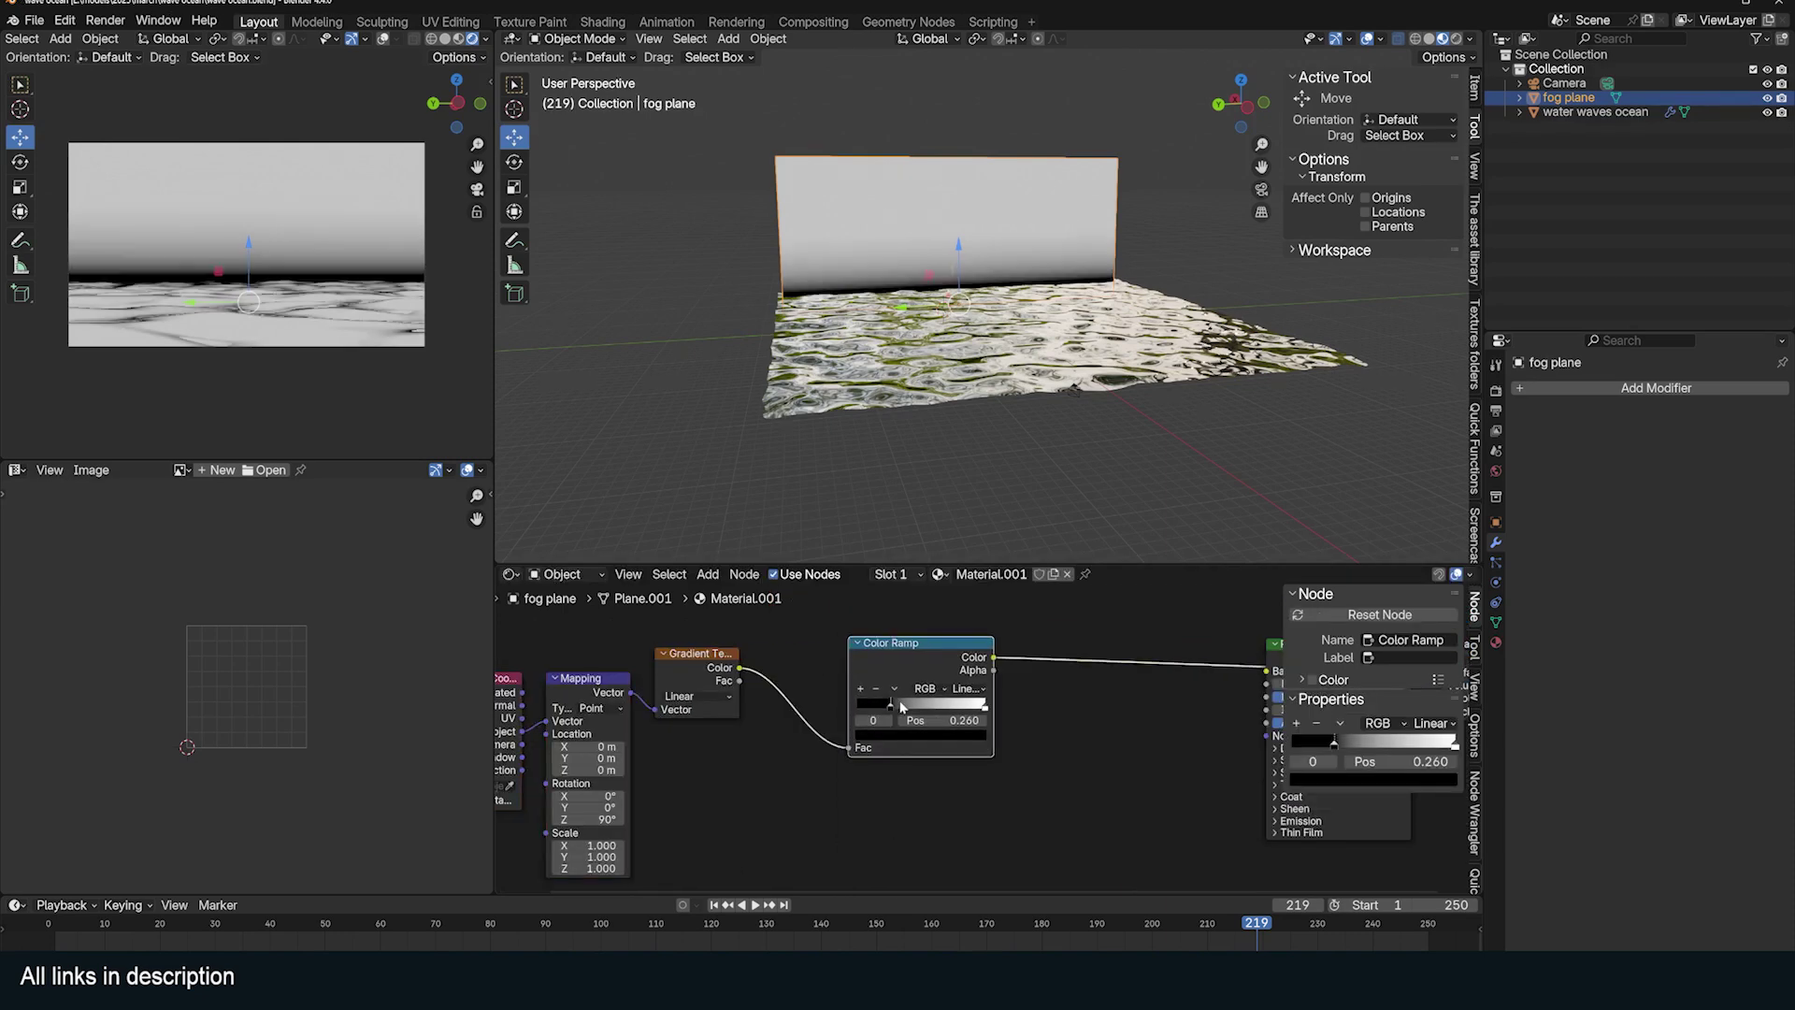
pyautogui.moveTo(810, 711); pyautogui.dragTo(887, 711)
# Add an Emission and a Transparent shader to the fog plane's material
pyautogui.moveTo(1029, 795); pyautogui.dragTo(842, 795, button='middle')
pyautogui.hotkey('shift', 'a')
pyautogui.write('emis')
pyautogui.press('Return')
pyautogui.click(987, 654)
pyautogui.hotkey('shift', 'a')
pyautogui.write('tr')
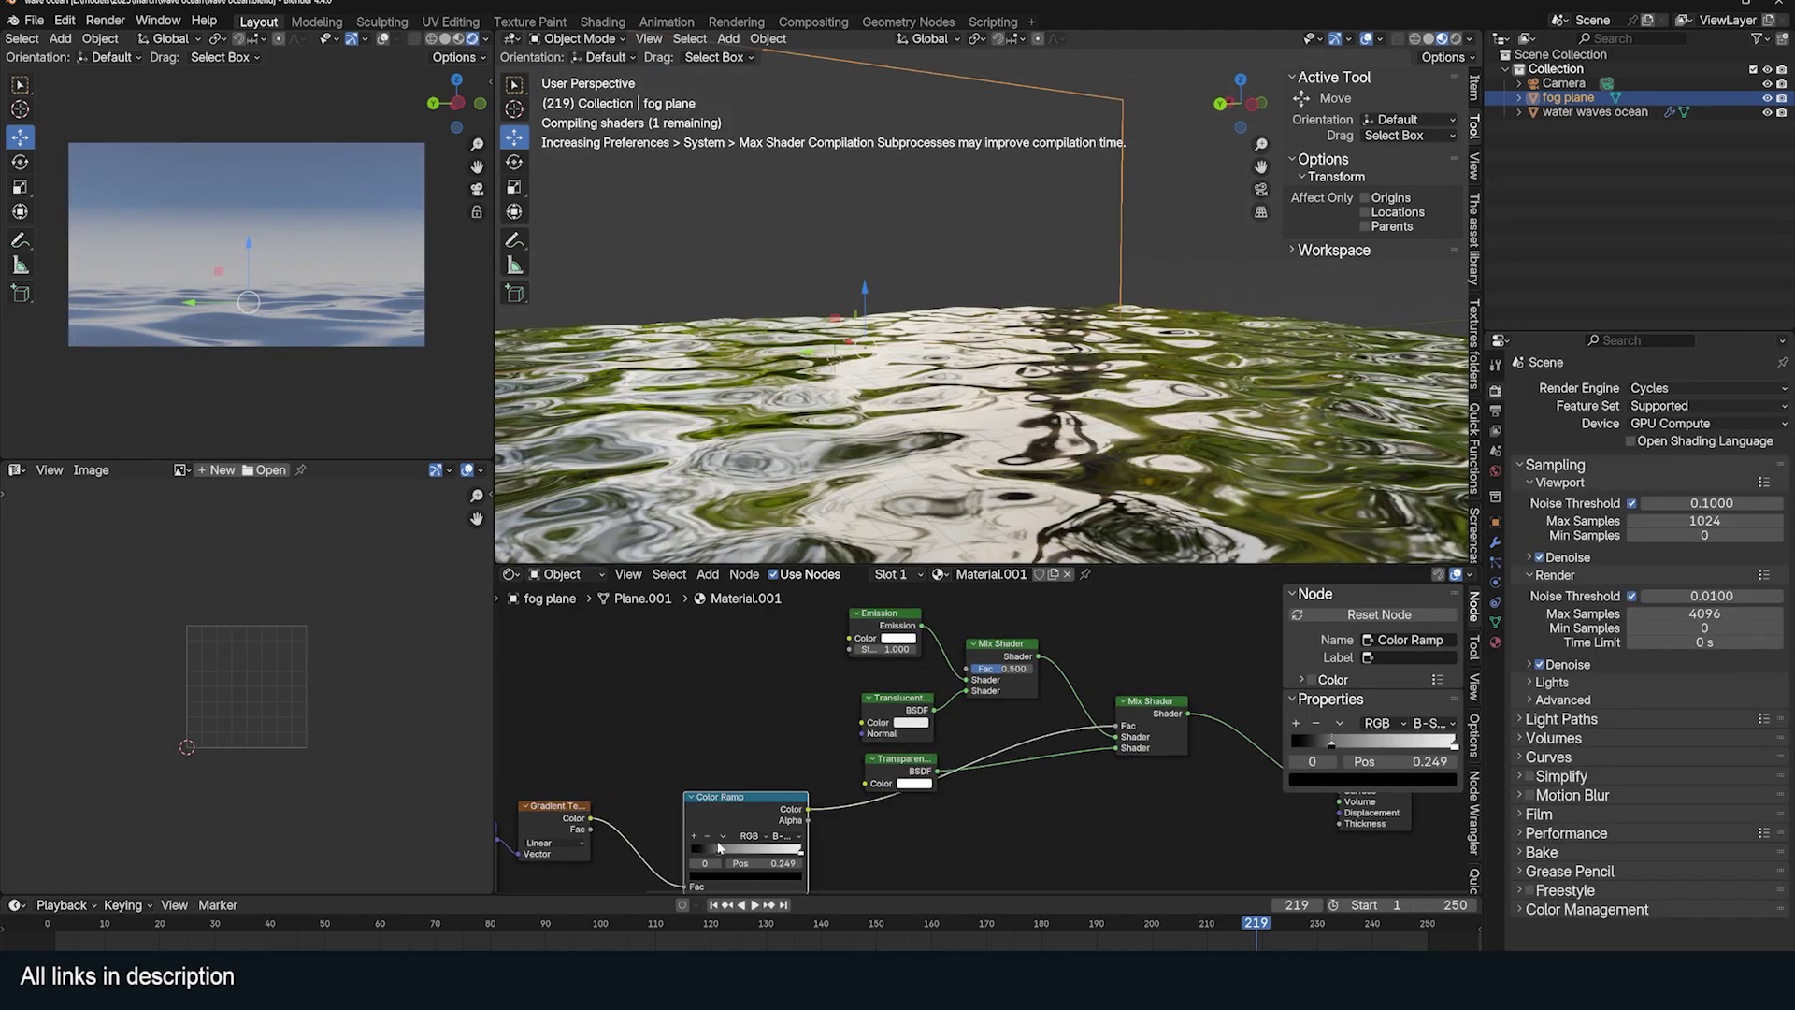
# Move the Color Ramp's white stop to 0.540 and set the Emission and Translucent mix factor to 0
pyautogui.moveTo(719, 847); pyautogui.dragTo(746, 853)
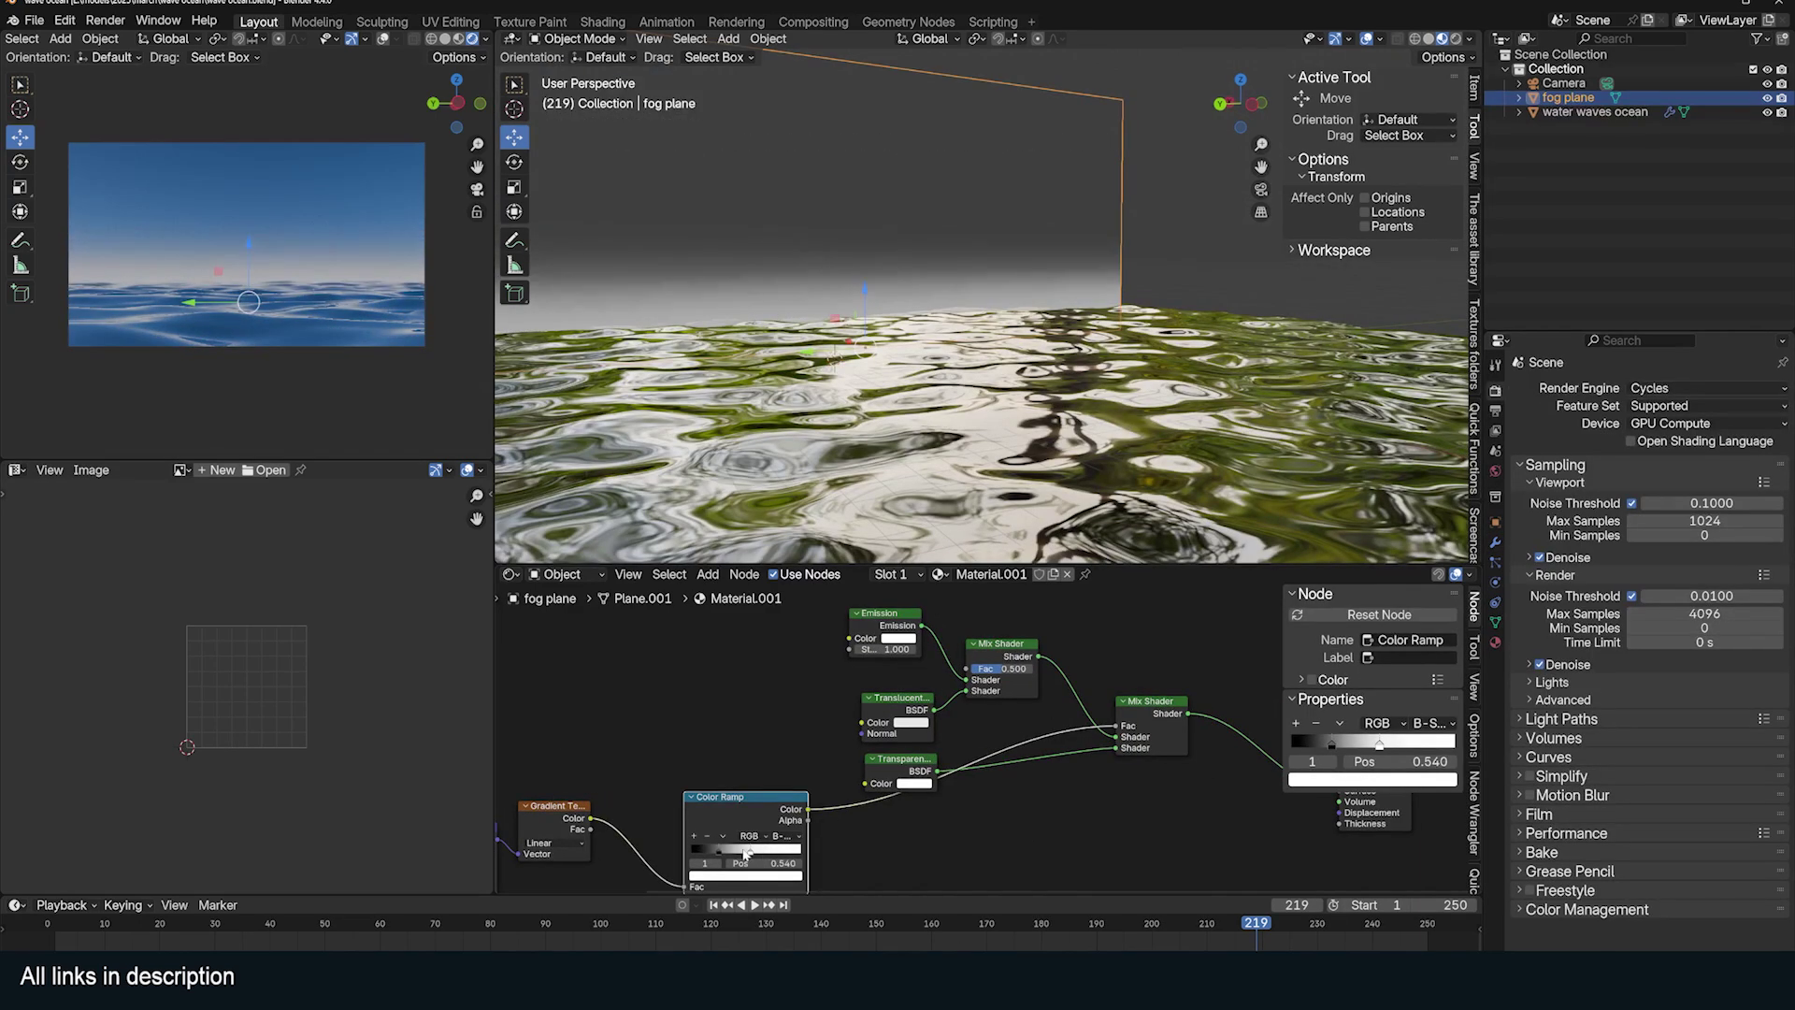
pyautogui.moveTo(992, 669); pyautogui.dragTo(1038, 668)
# Tint the fog's Emission pale blue with a strength of 2.1 and return the camera-view viewport to solid shading
pyautogui.press('KP_0')
pyautogui.hotkey('alt', 'a')
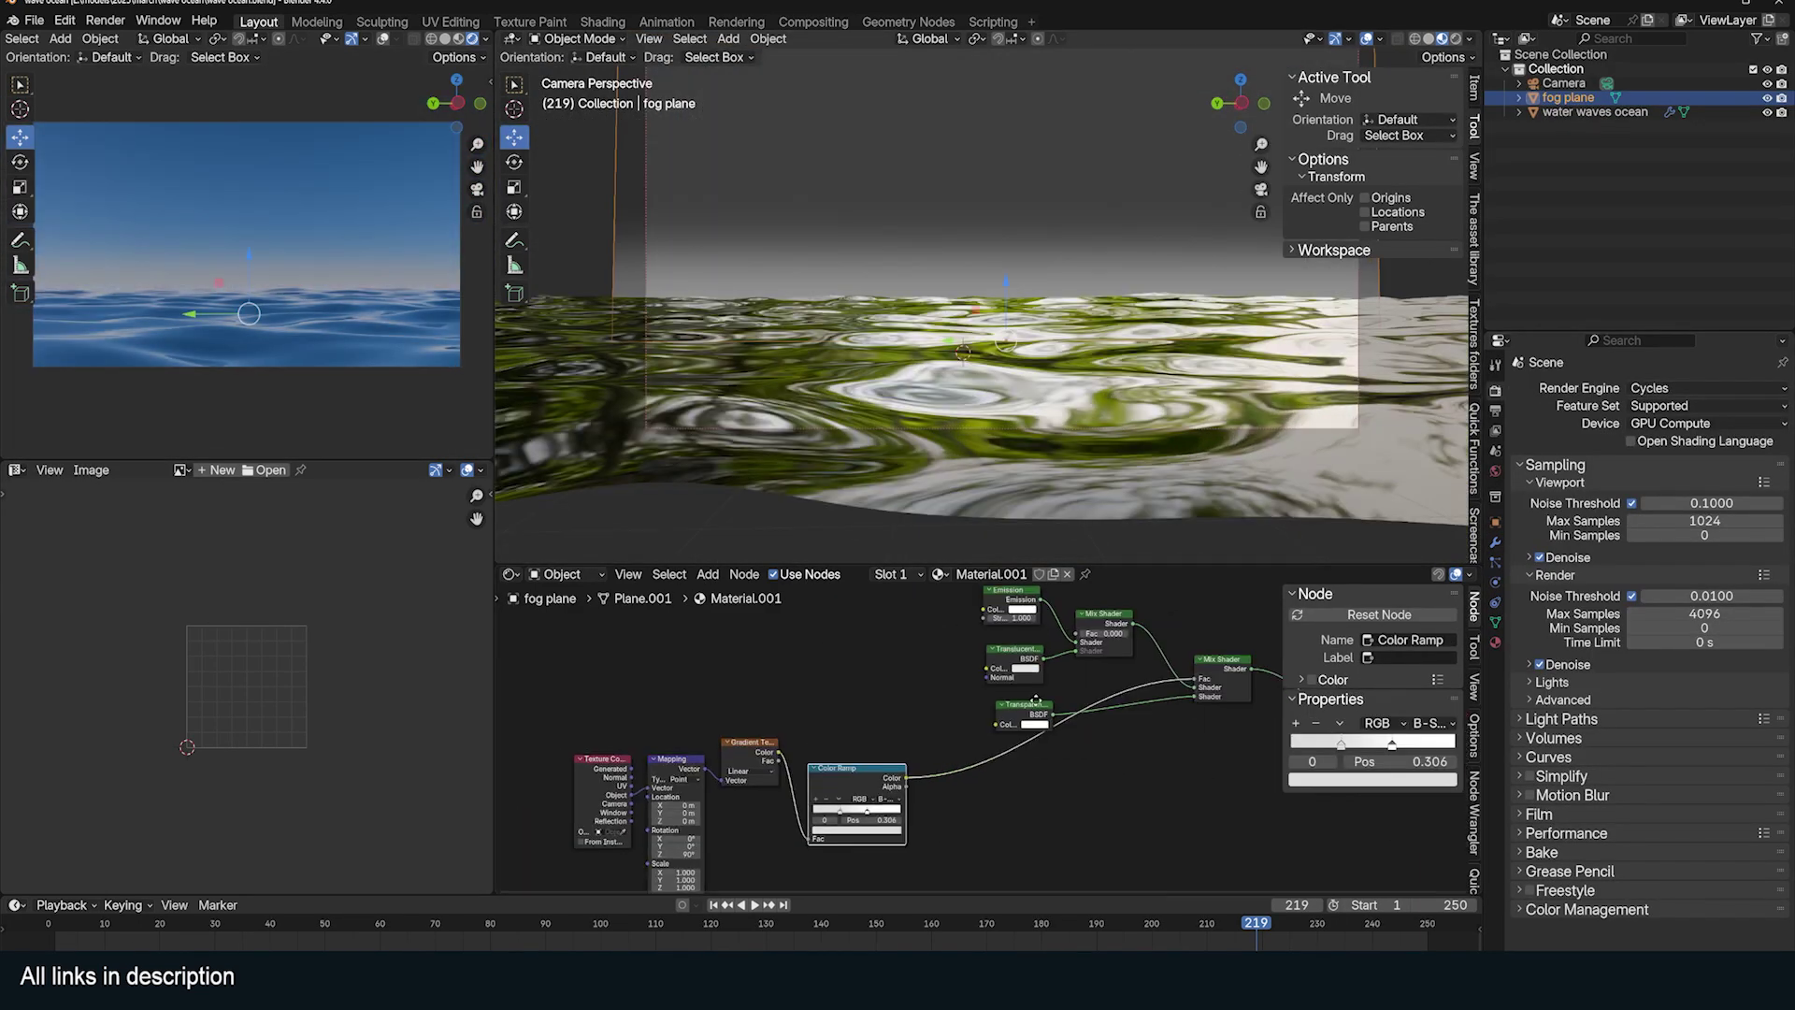
pyautogui.click(955, 600)
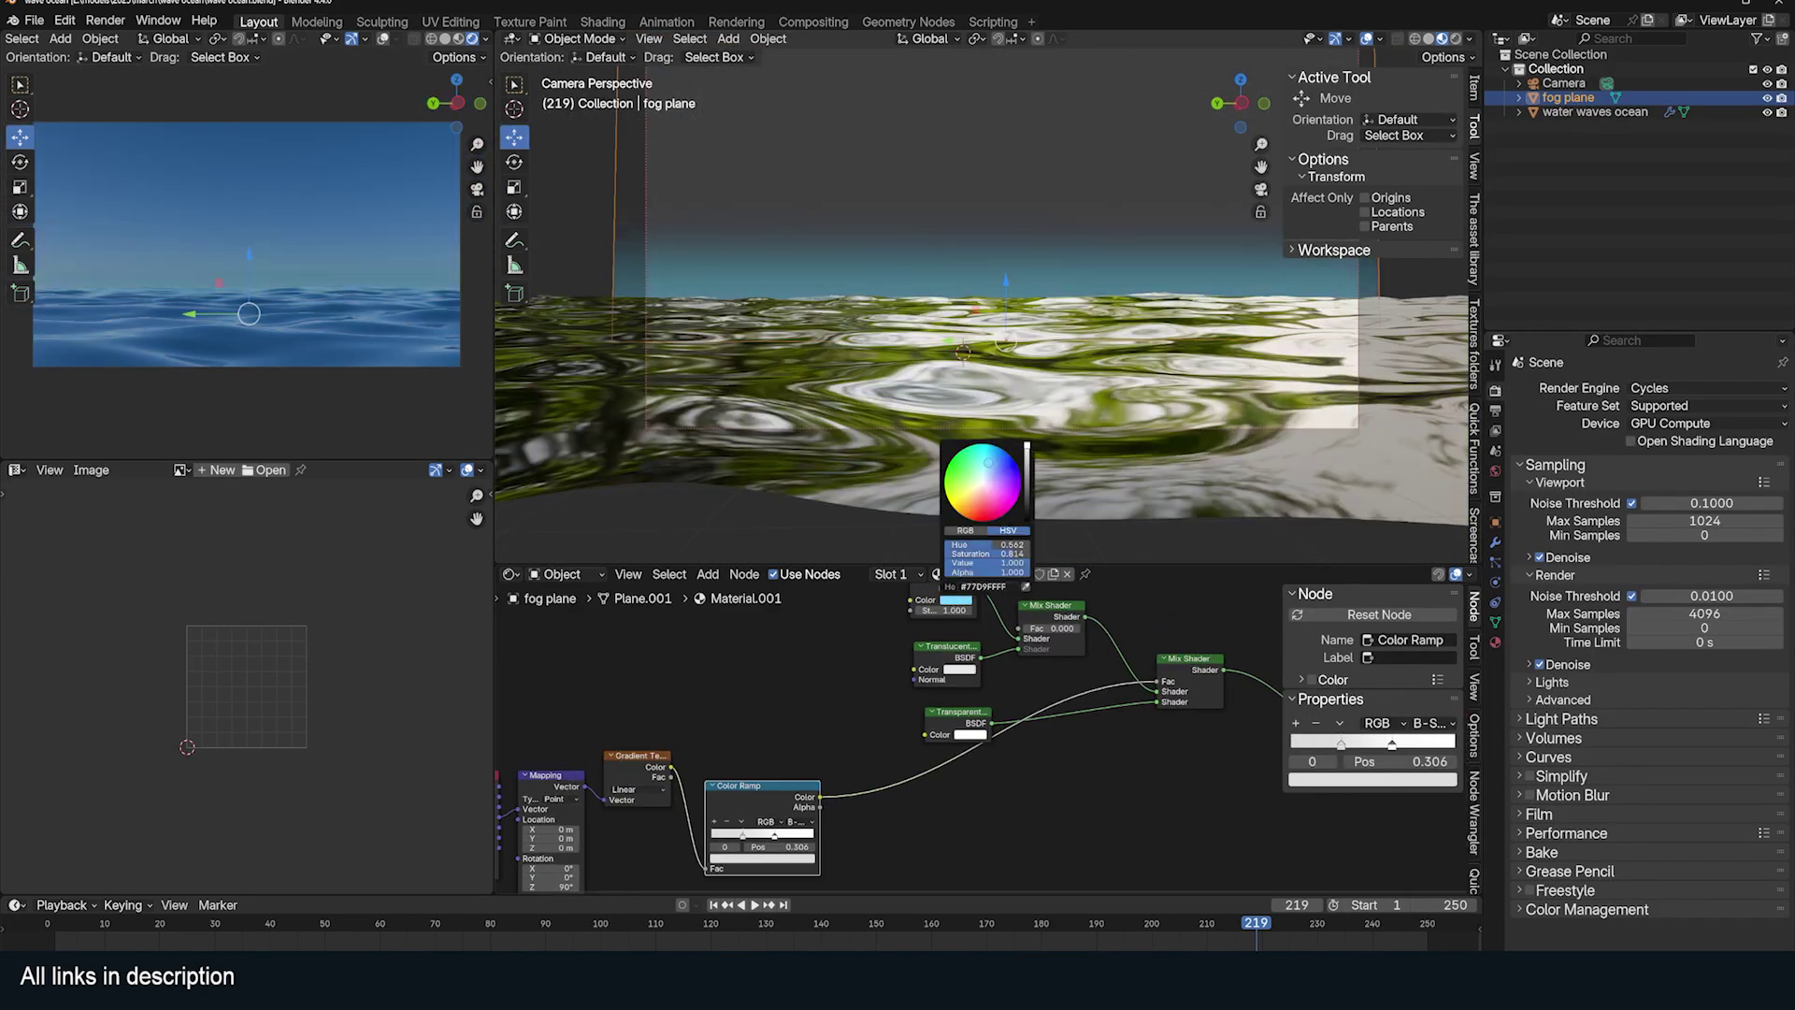
pyautogui.press('z')
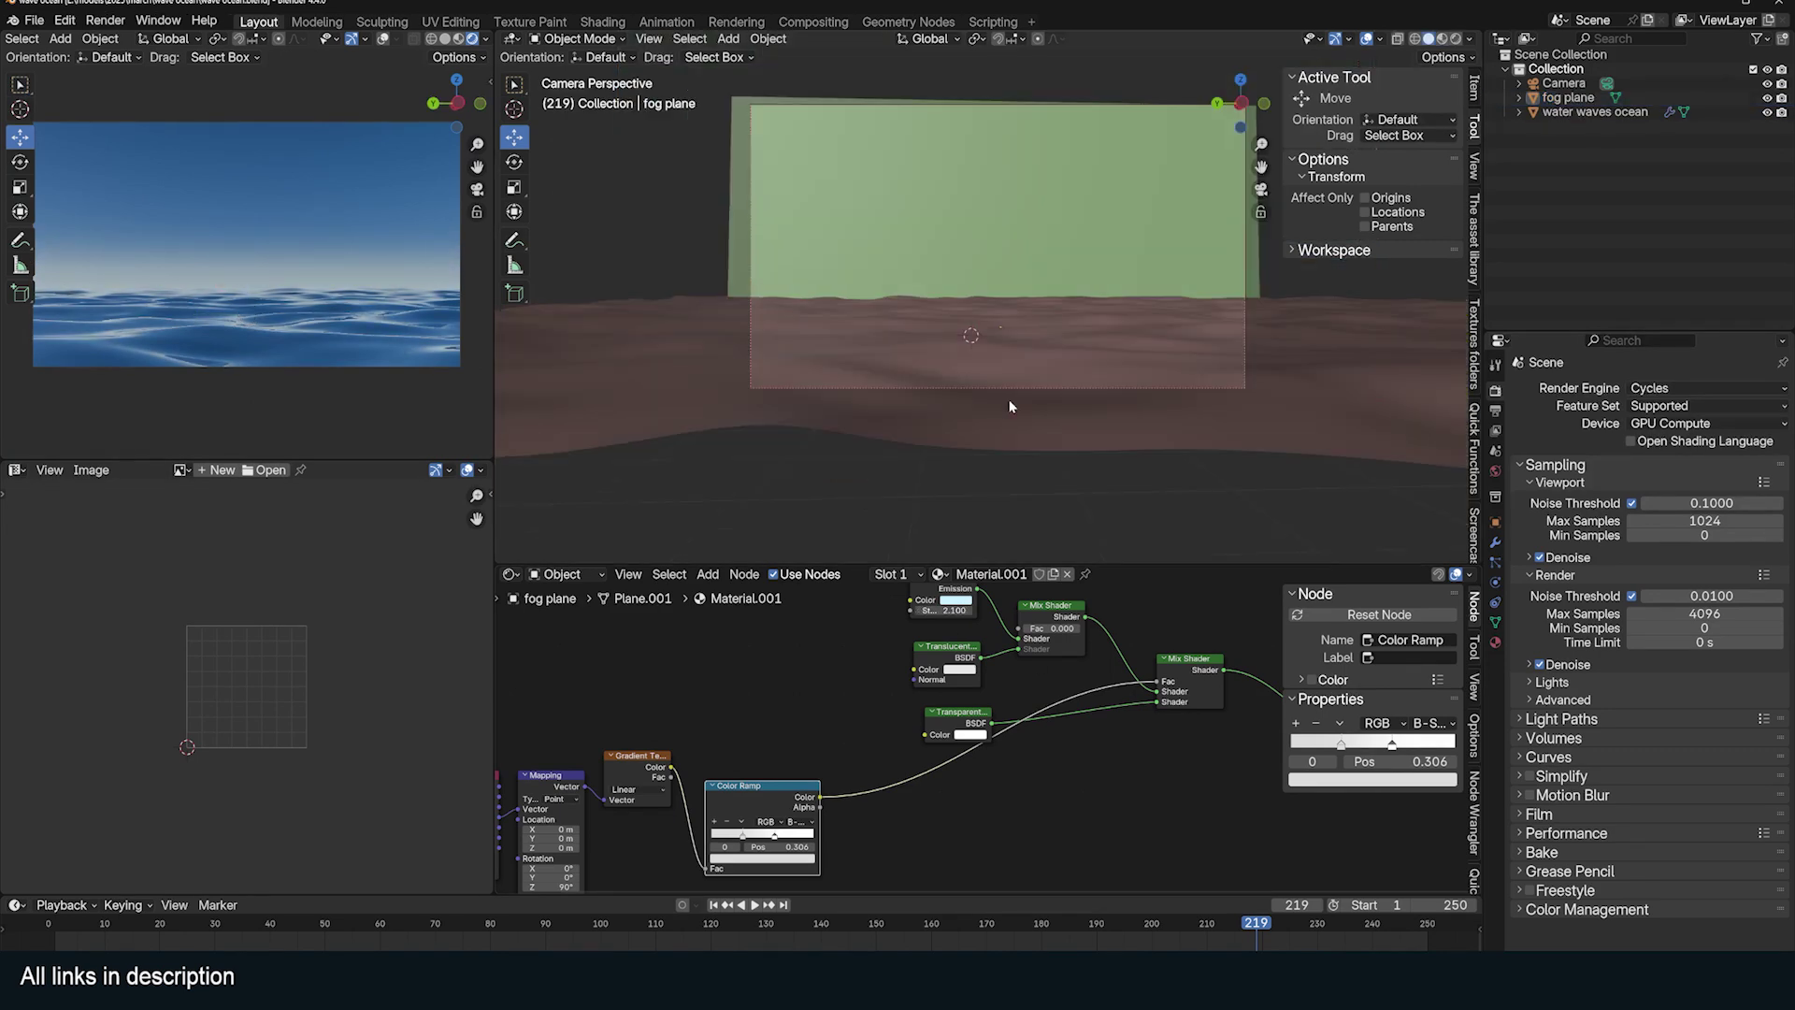
# Select the ocean plane and set its wave scale to 27.56 and detail to 6 in the geometry nodes modifier
pyautogui.click(1008, 400)
pyautogui.click(1495, 543)
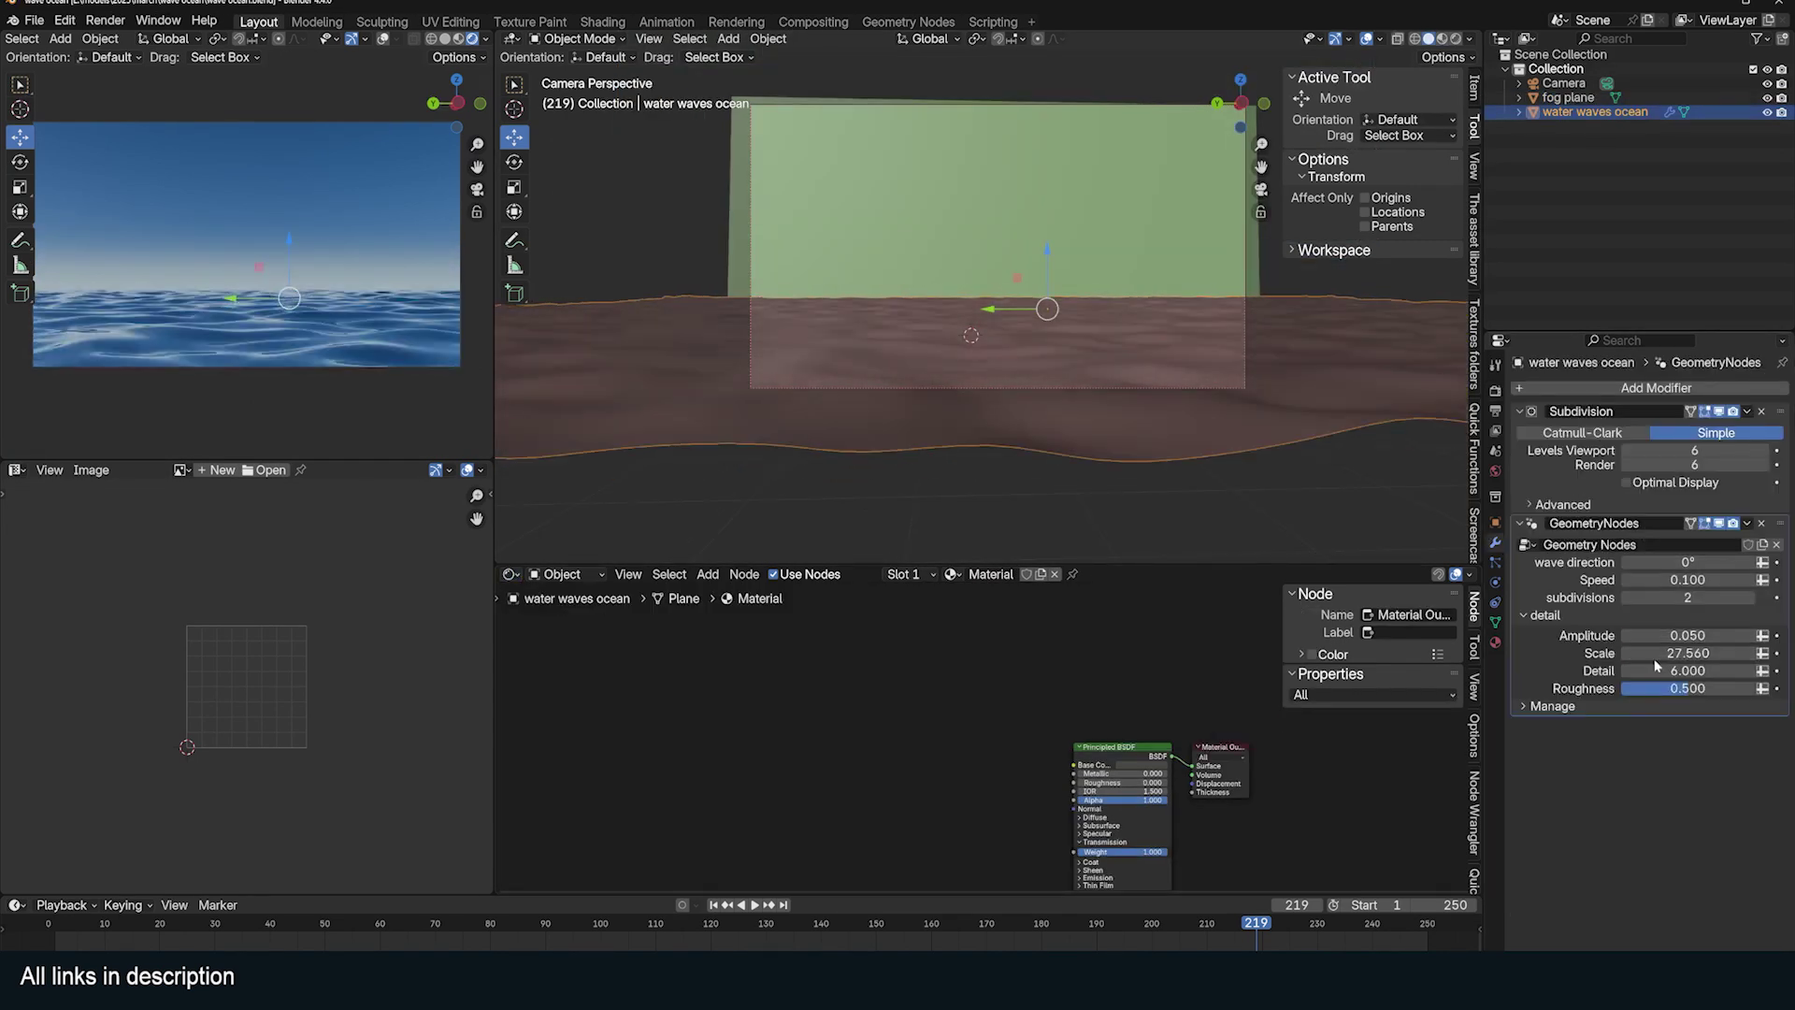
# Add a Noise Texture to the water material and connect its Fac through a Bump node's Height to the Principled BSDF's Normal
pyautogui.hotkey('shift', 'a')
pyautogui.write('noise')
pyautogui.press('Return')
pyautogui.scroll(3, 1029, 729)
pyautogui.hotkey('shift', 'a')
pyautogui.write('bump')
pyautogui.press('Return')
pyautogui.click(1013, 762)
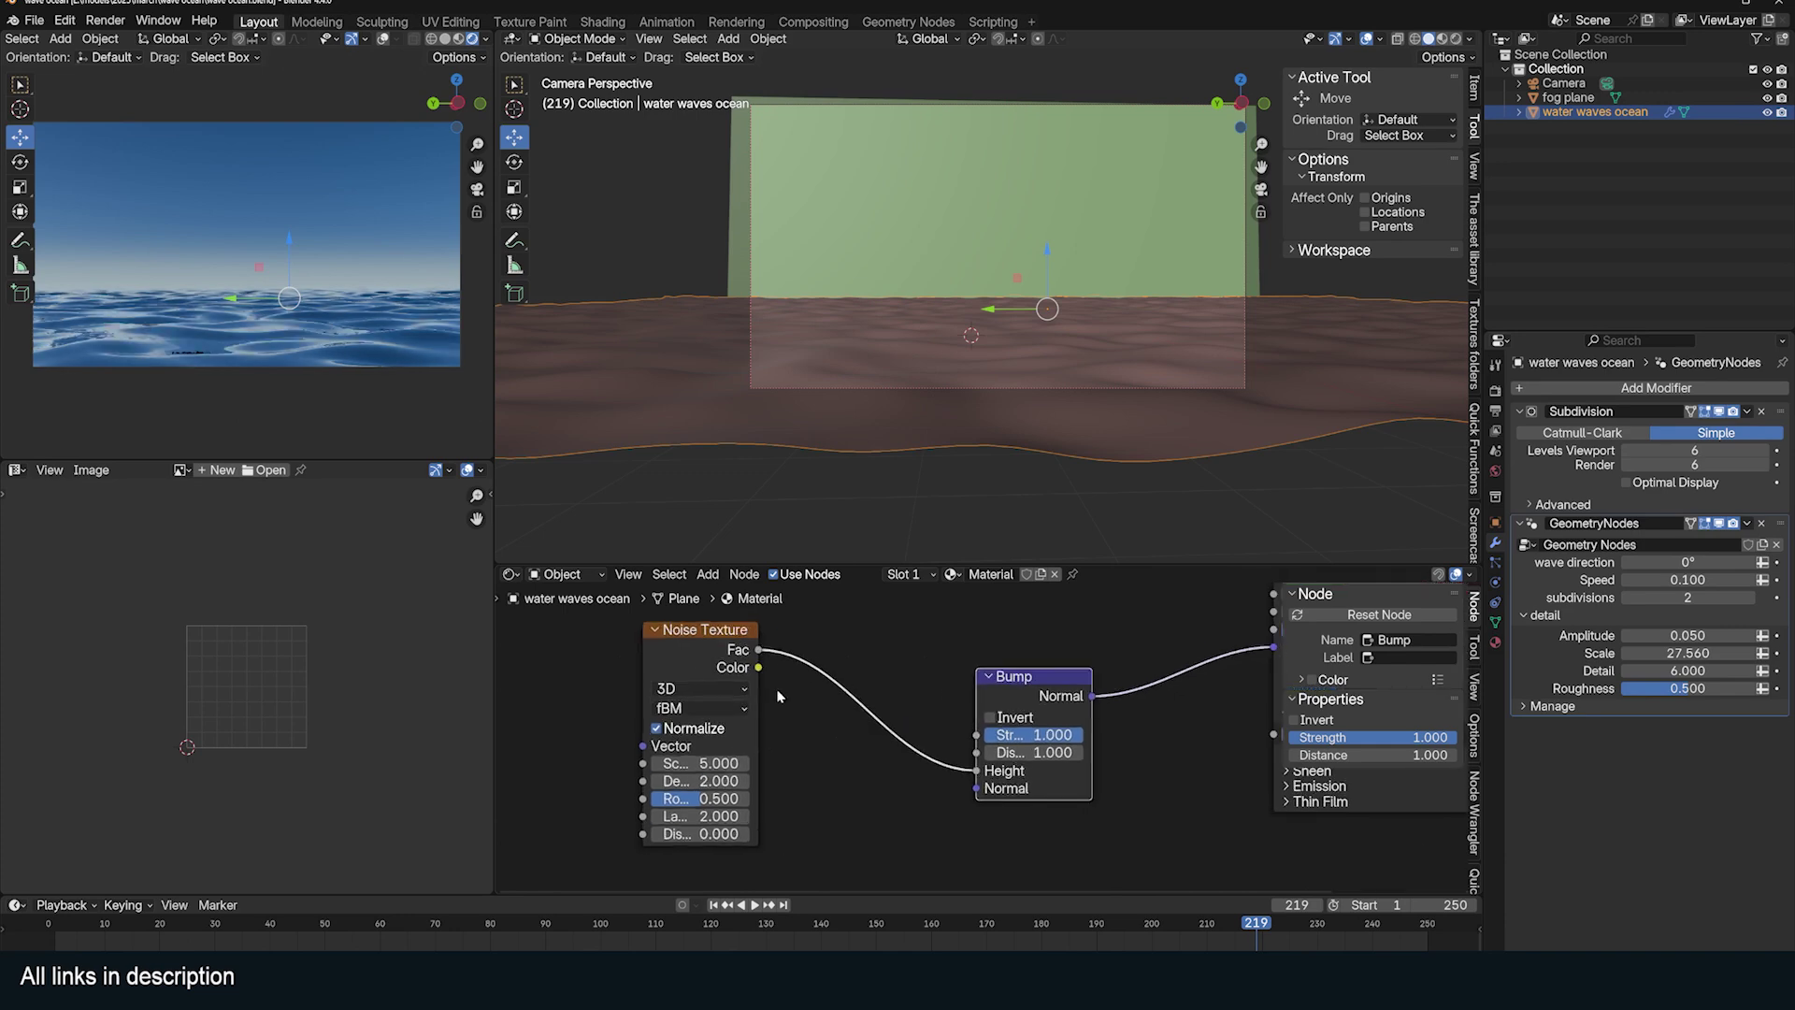
# Set the water material's Noise Texture scale to 83.200 and its Bump strength to 0.053
pyautogui.click(700, 763)
pyautogui.write('1')
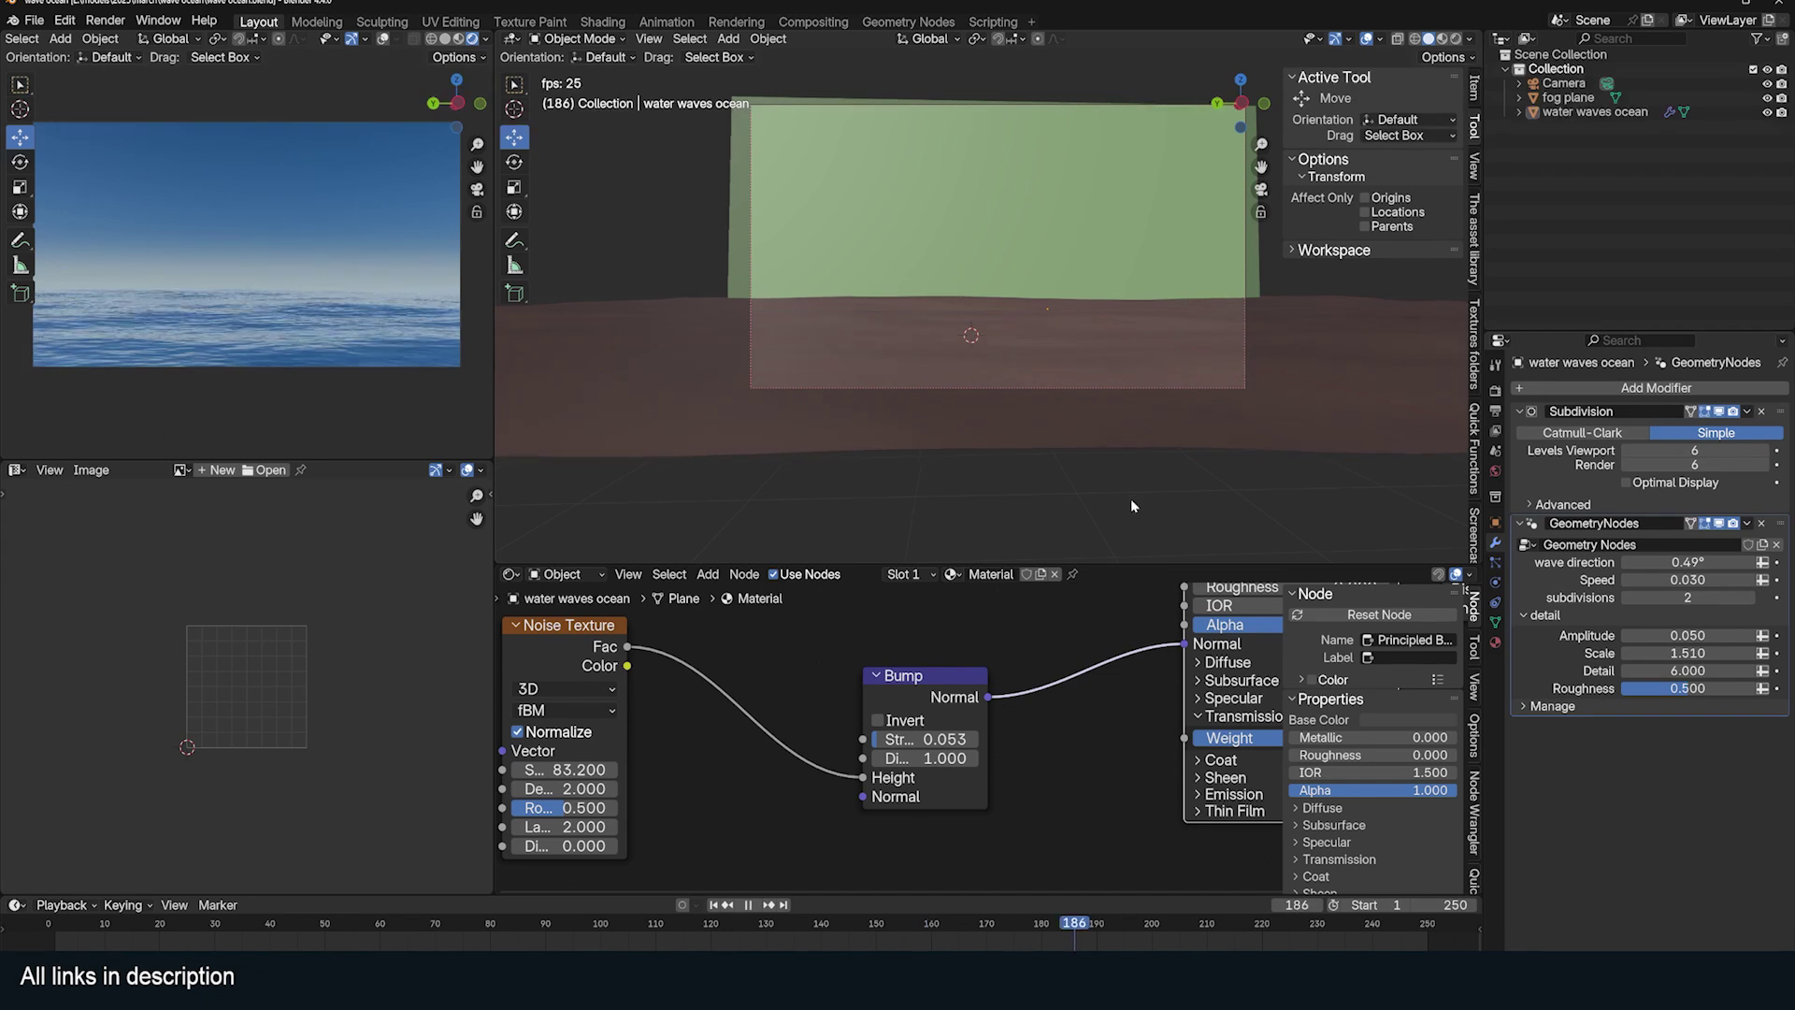
# Feed the Noise Texture's Vector from Generated coordinates through a Mapping node, and animate the Mapping's Y location with the driver #frame/800
pyautogui.hotkey('shift', 'a')
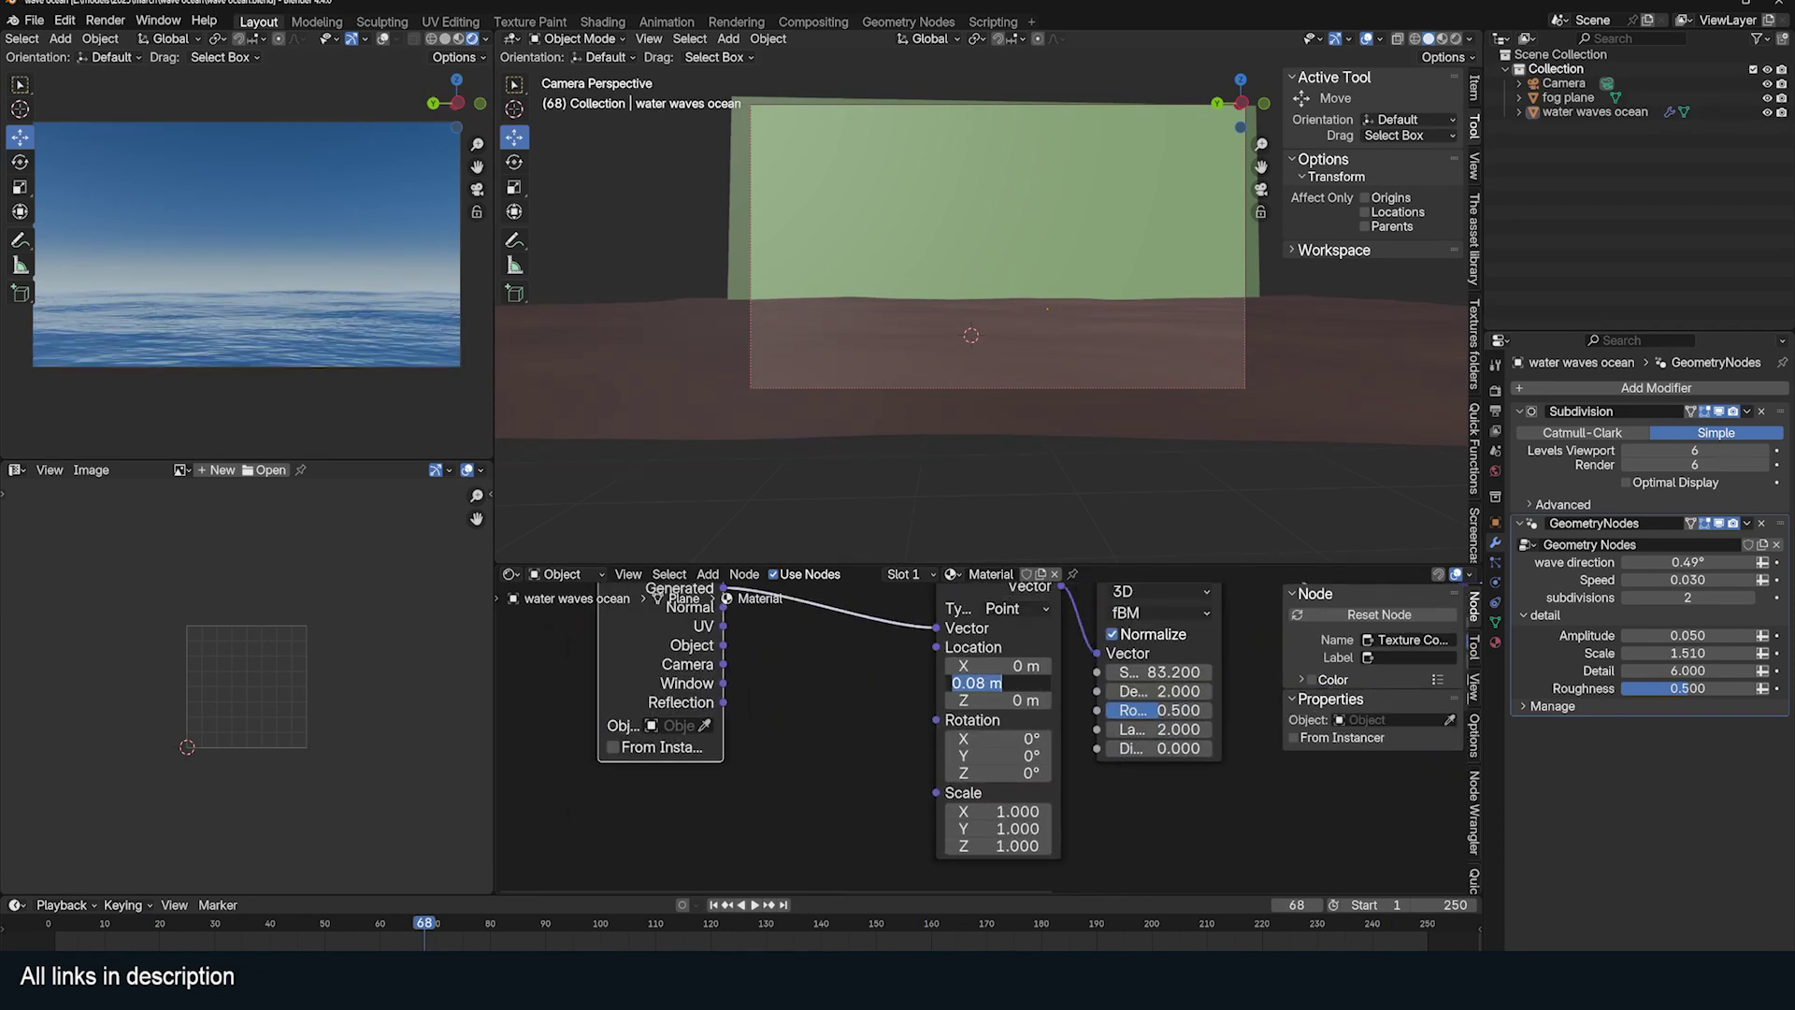
pyautogui.write('/100')
pyautogui.press('Return')
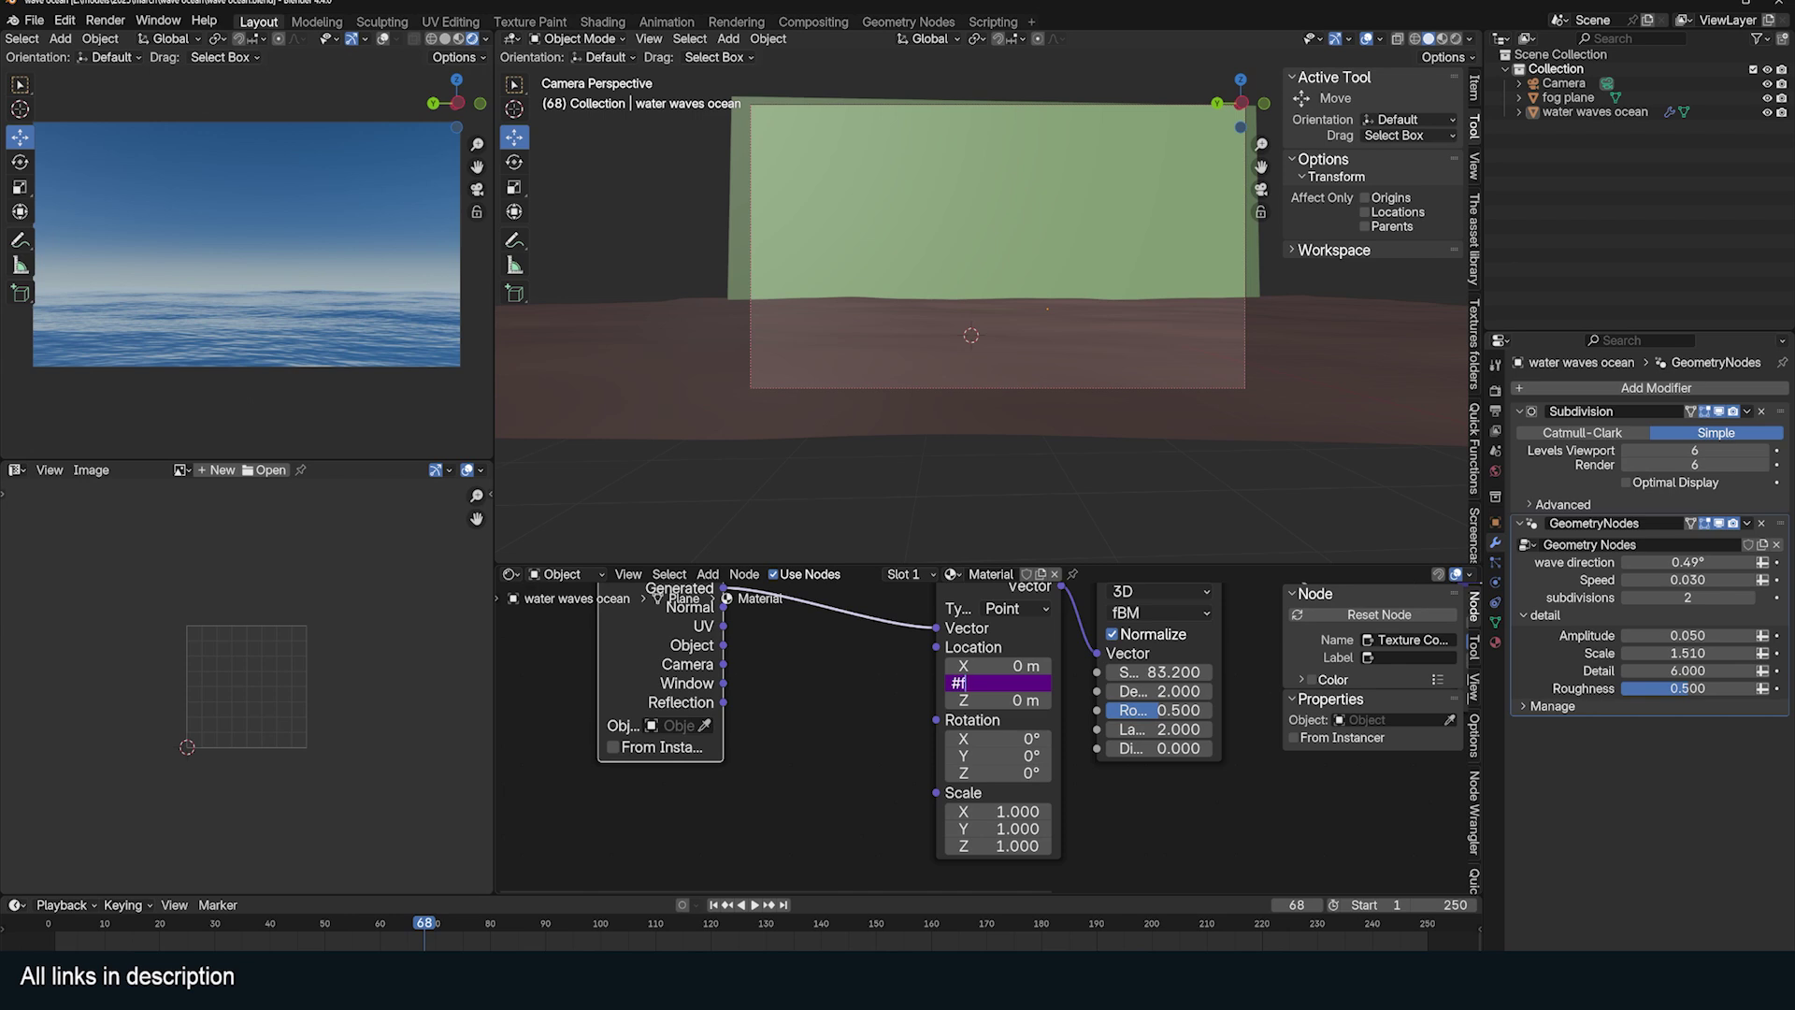
pyautogui.press('space')
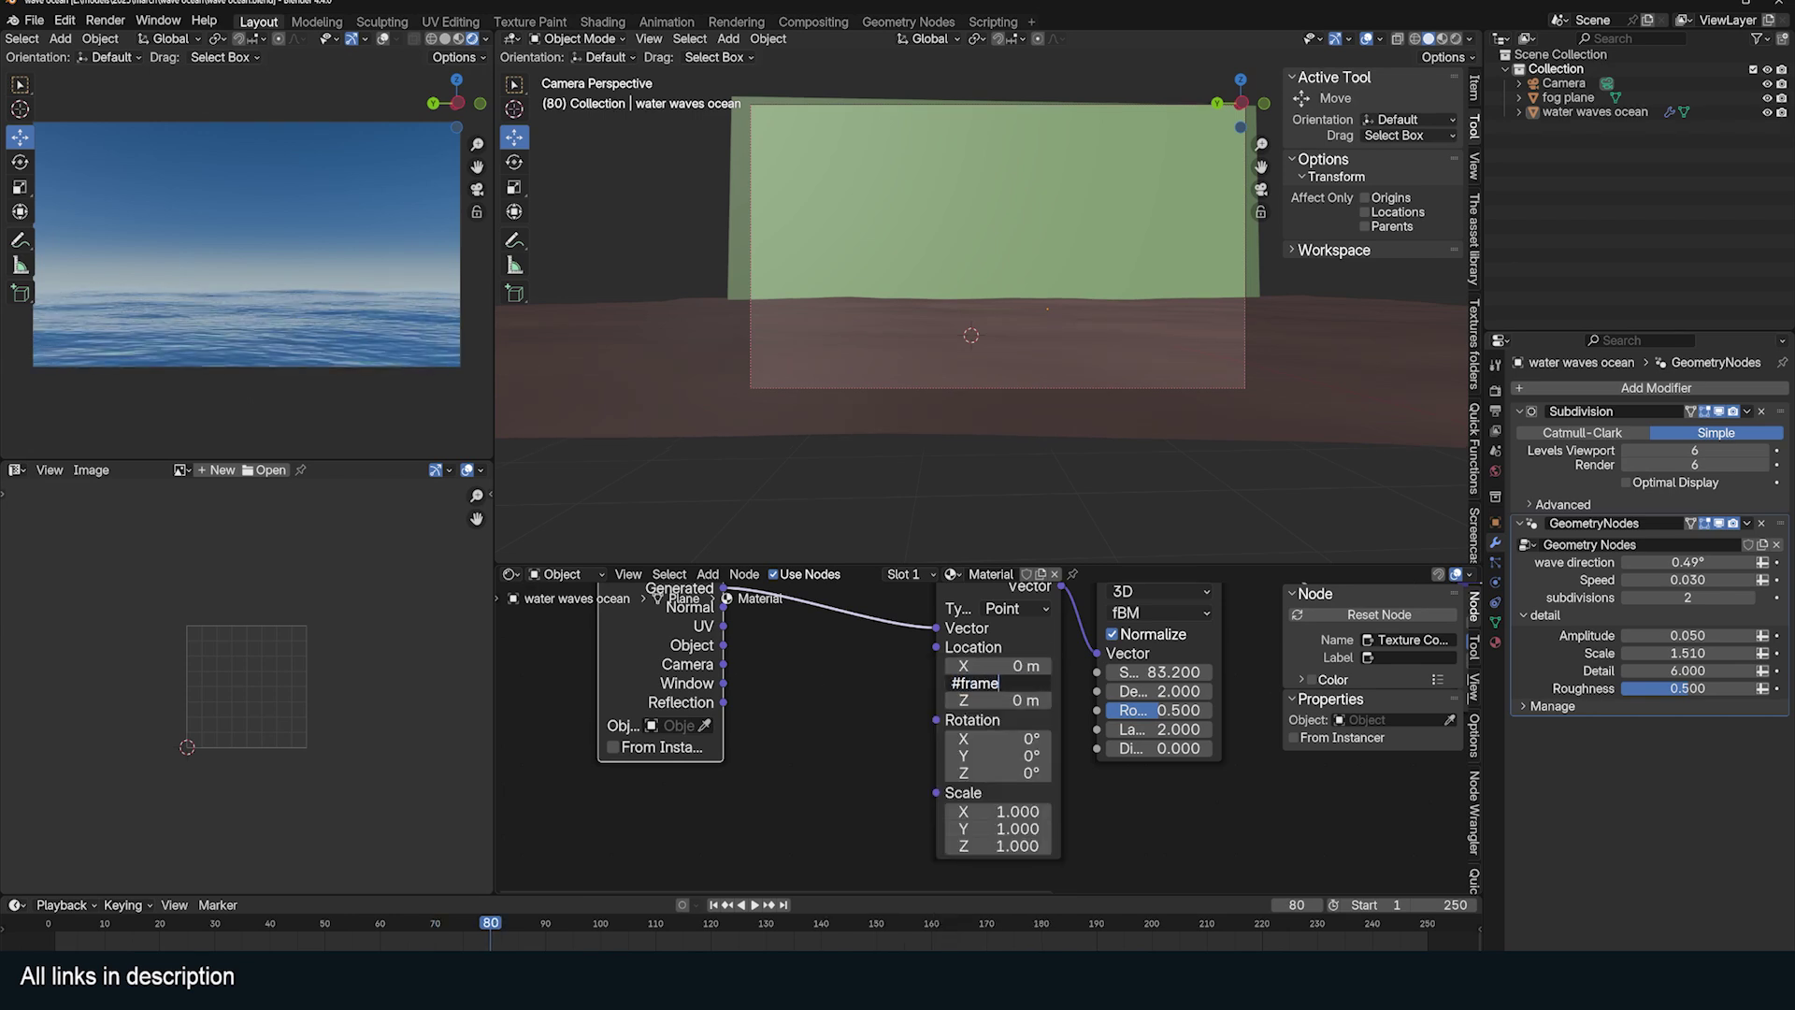
pyautogui.press('Escape')
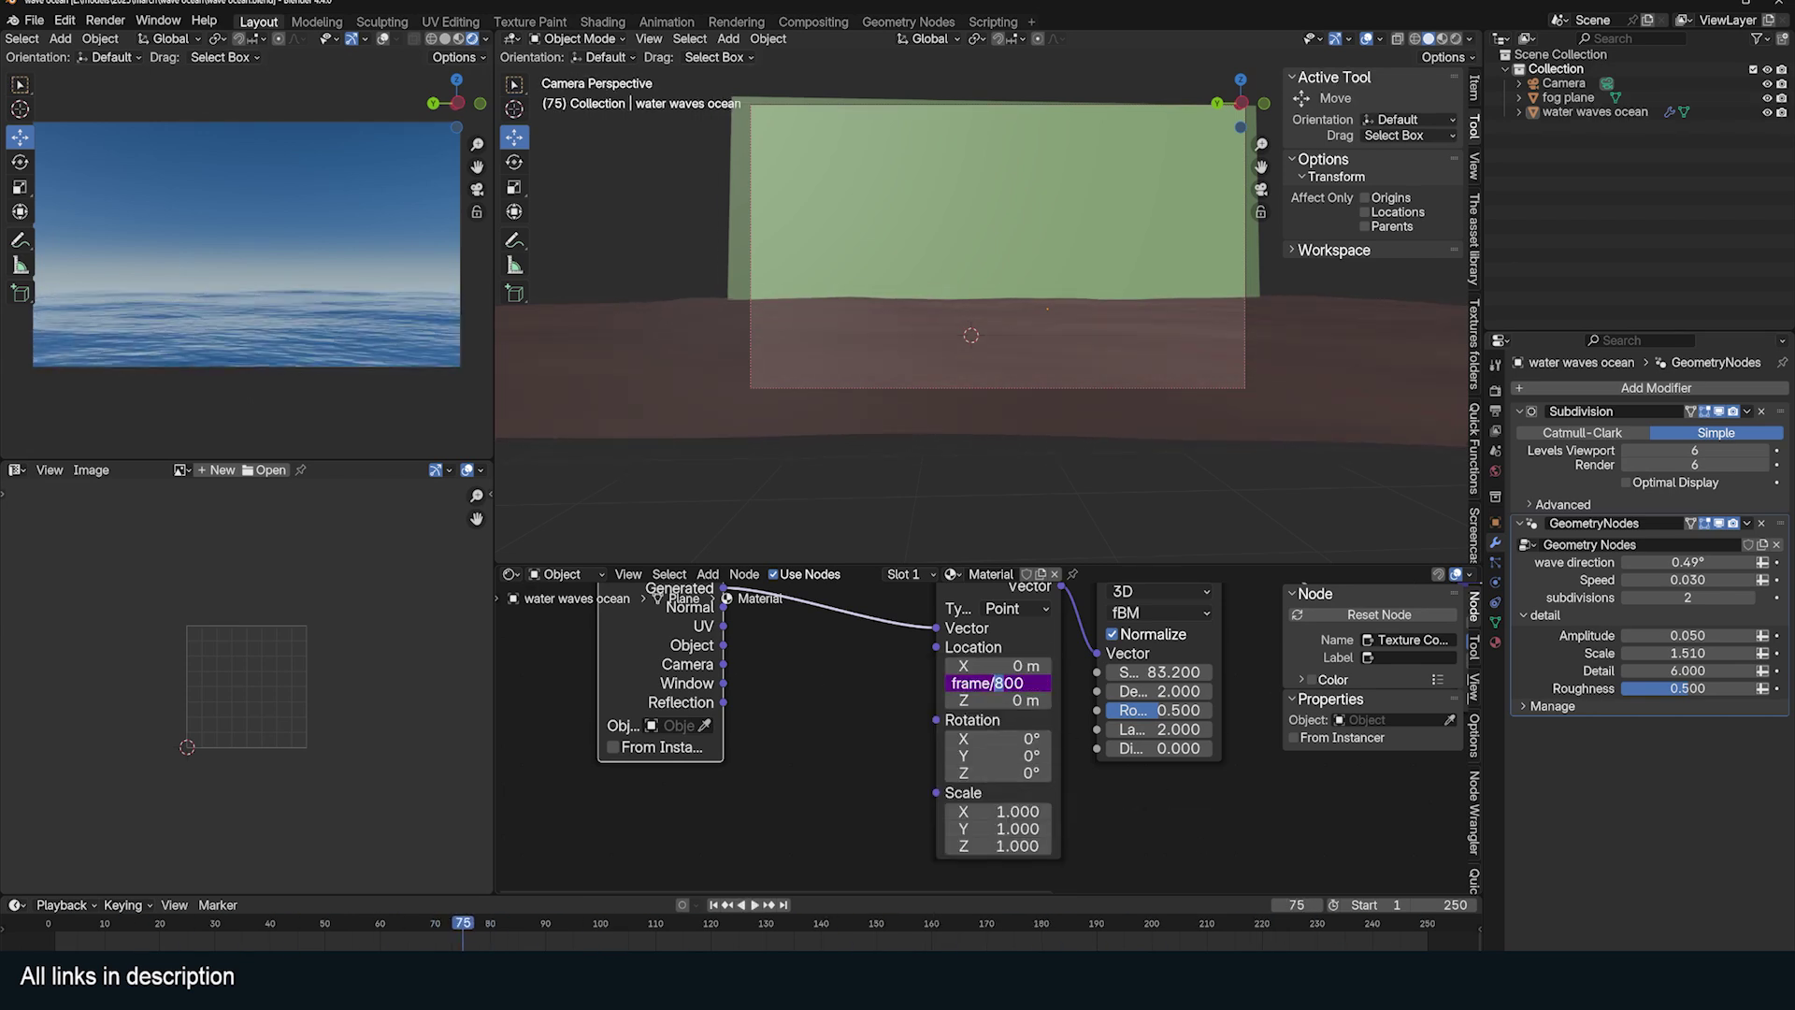
# Feed the Mapping node's Location from a Combine XYZ node, with a Vector Math Add node inserted between them
pyautogui.moveTo(615, 669); pyautogui.dragTo(740, 672)
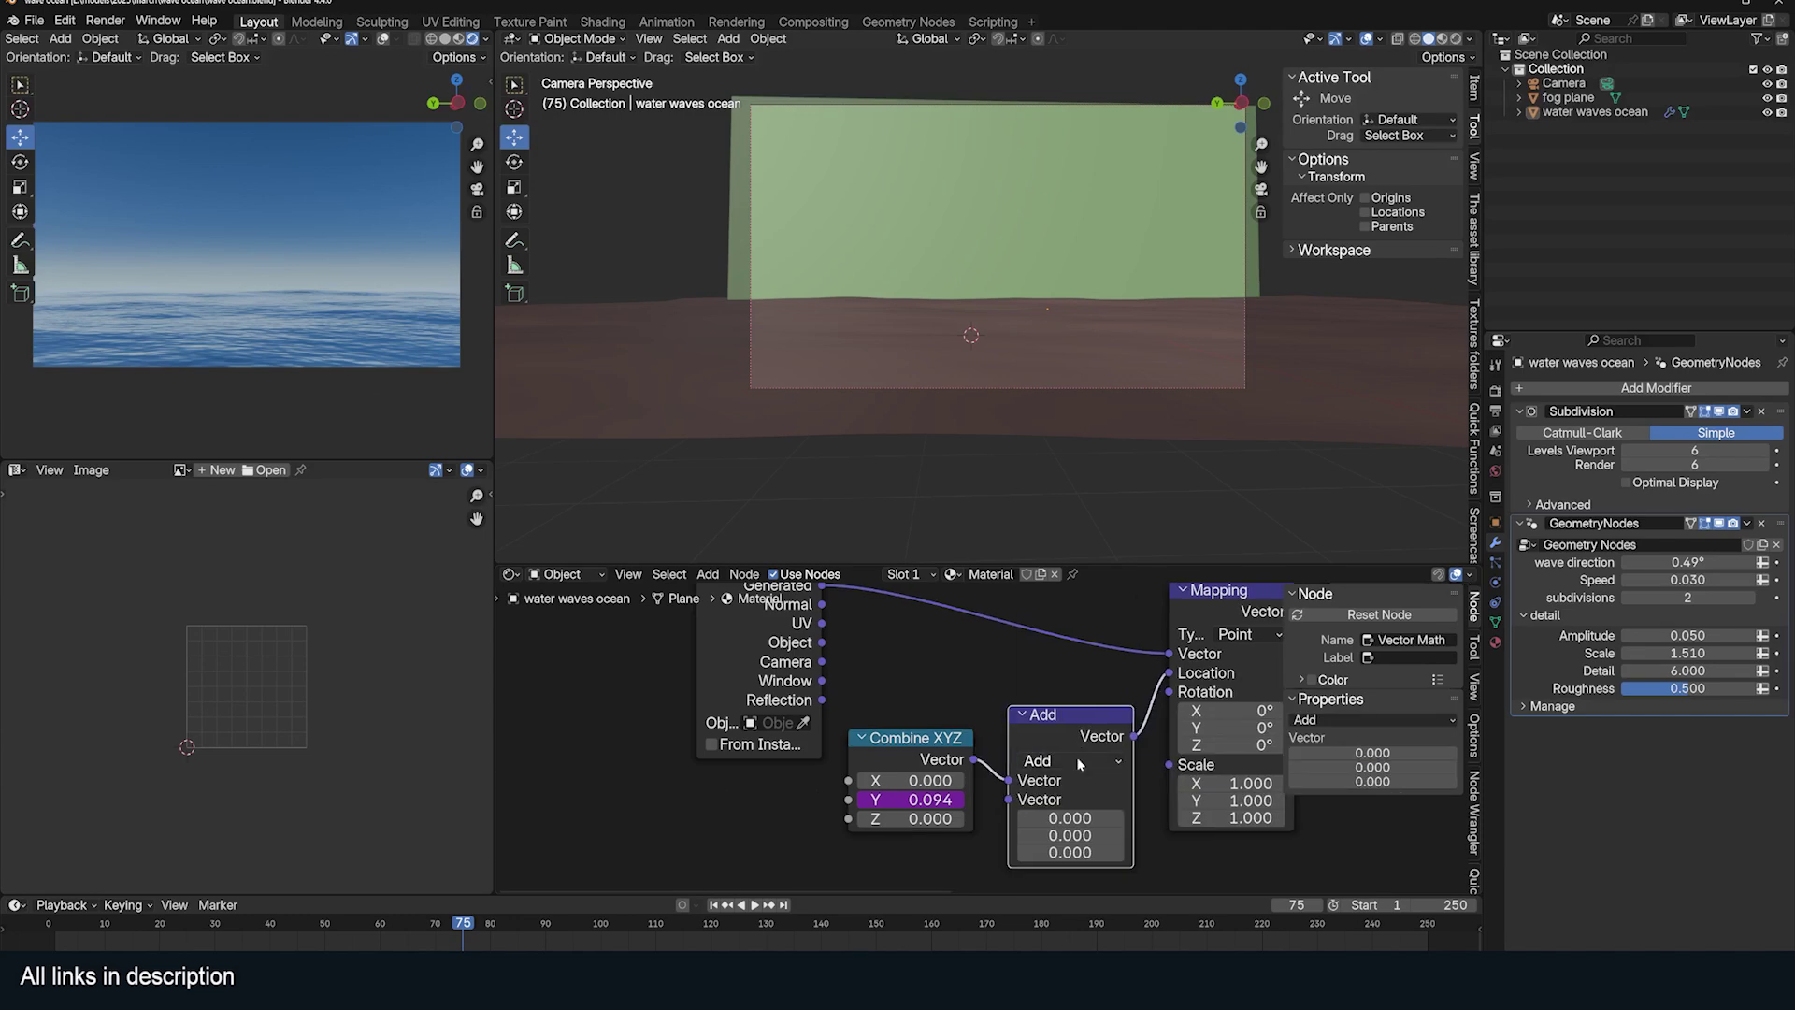